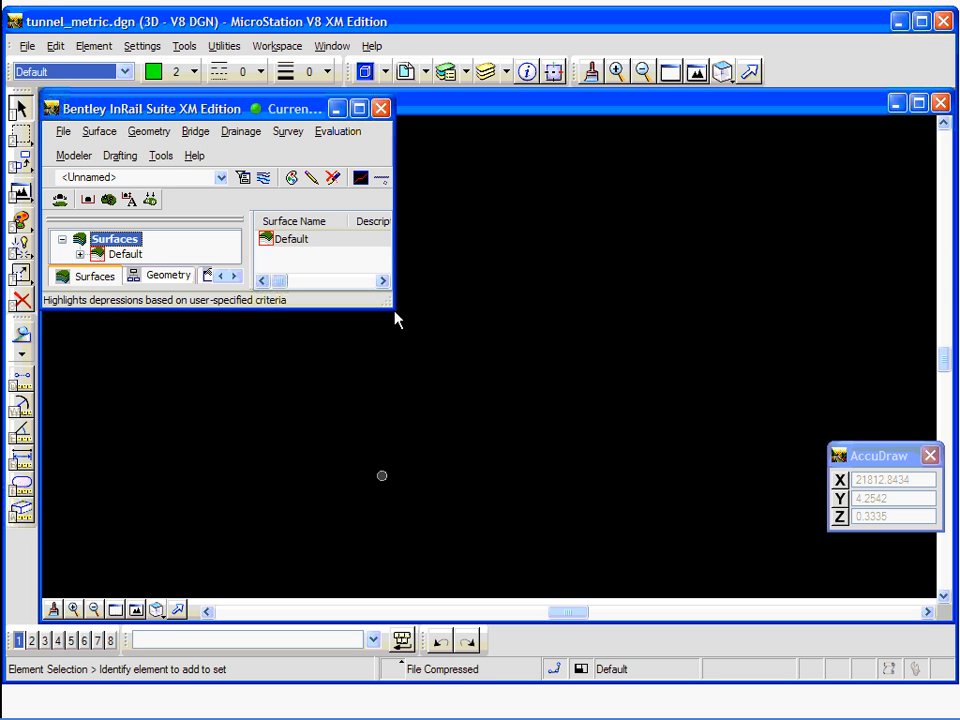
Step: Load the geometry project file vsm.alg from the vc_tunnels_89 geometry folder in Windows Explorer into InRail
drag(392, 307, 398, 336)
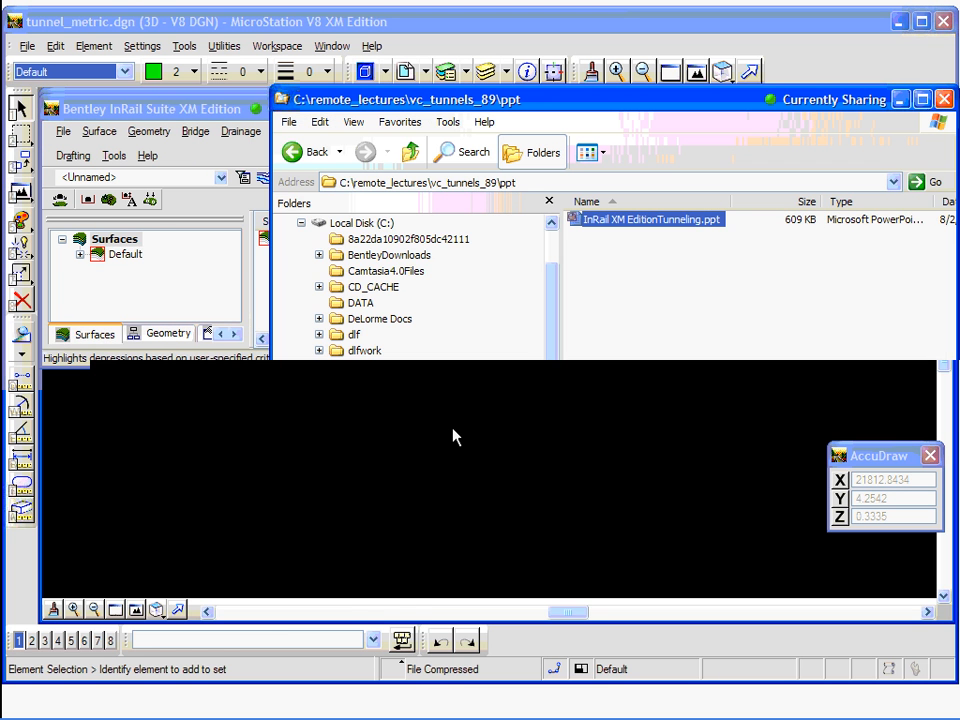
click(405, 526)
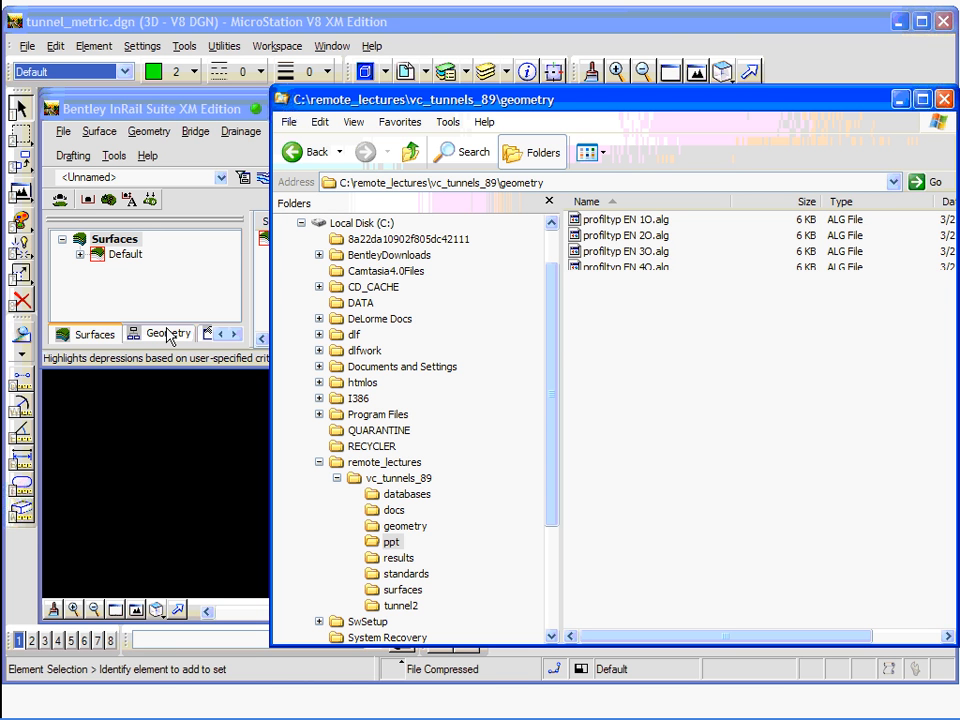
drag(598, 104, 691, 104)
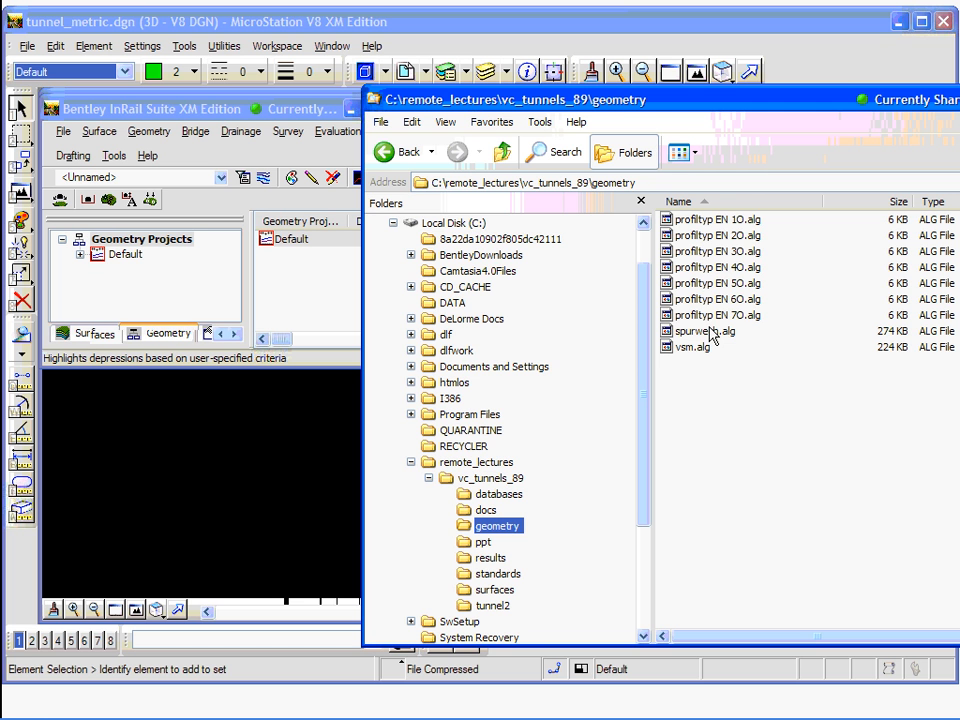
click(688, 347)
drag(690, 352, 592, 442)
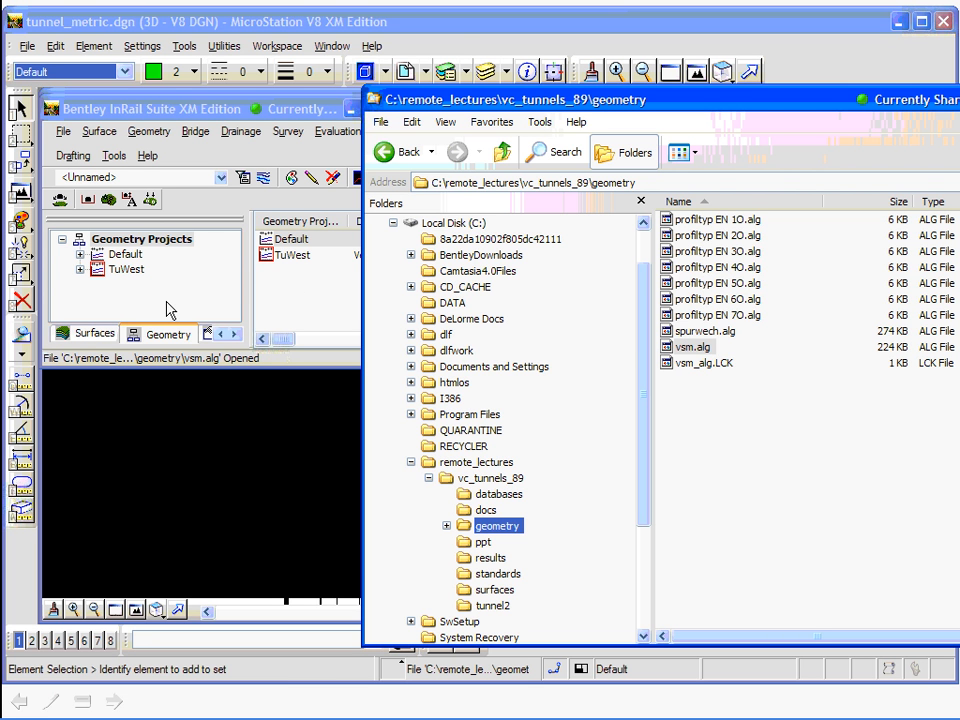
Step: Load the TunnelPoints.dtm surface from the surfaces folder into InRail and show the loaded surfaces
click(497, 590)
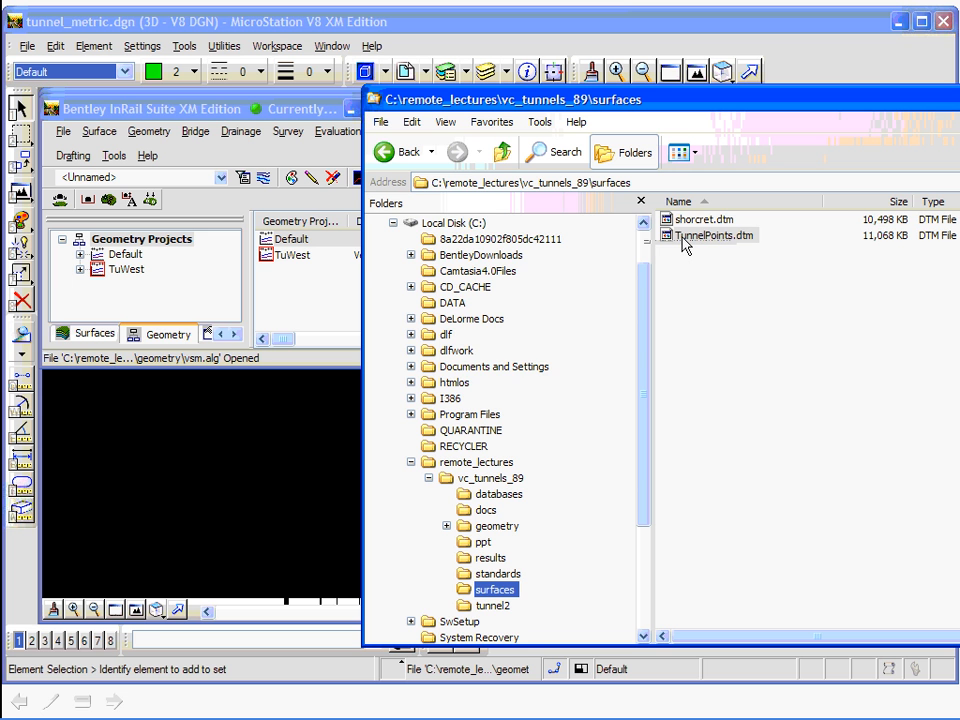
drag(685, 245, 94, 336)
click(94, 336)
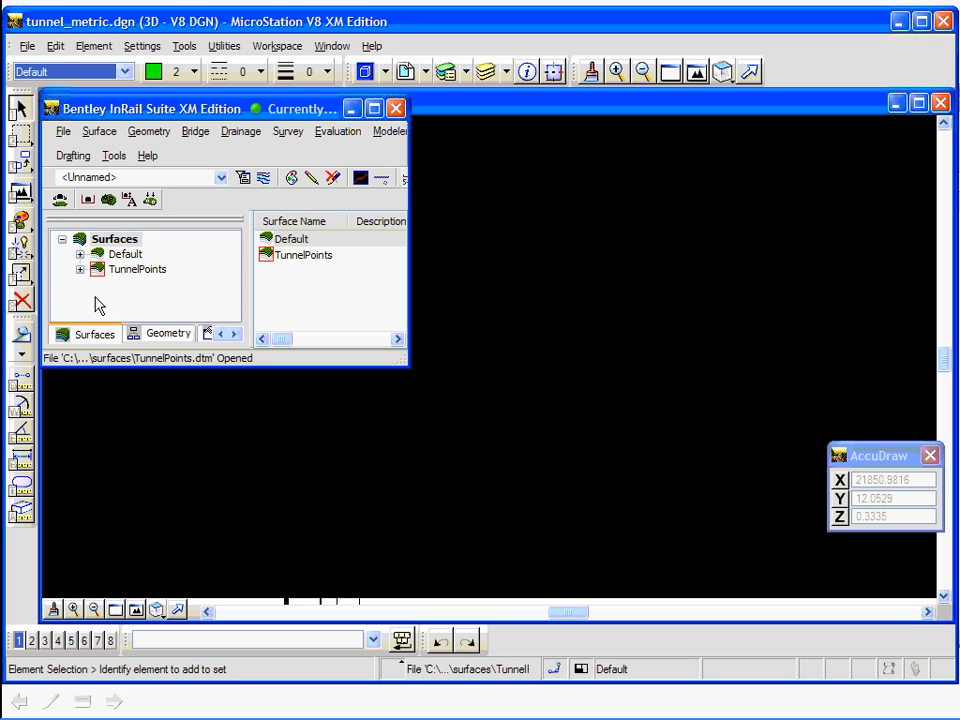
Step: Review the feature categories and the coordinate and elevation ranges of the TunnelPoints surface
click(80, 269)
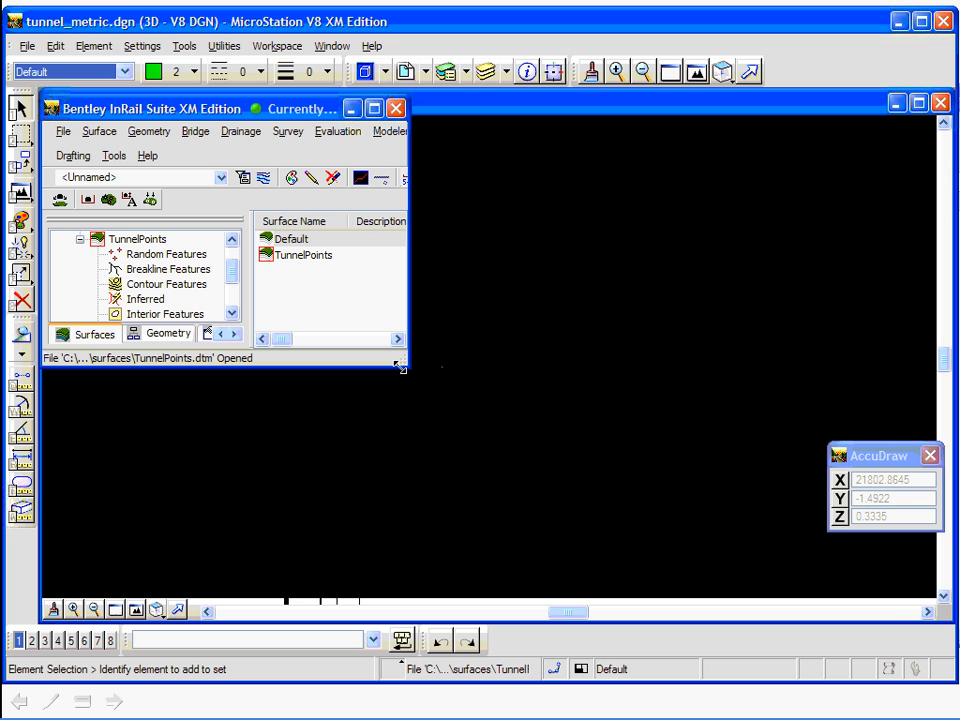
drag(400, 367, 604, 470)
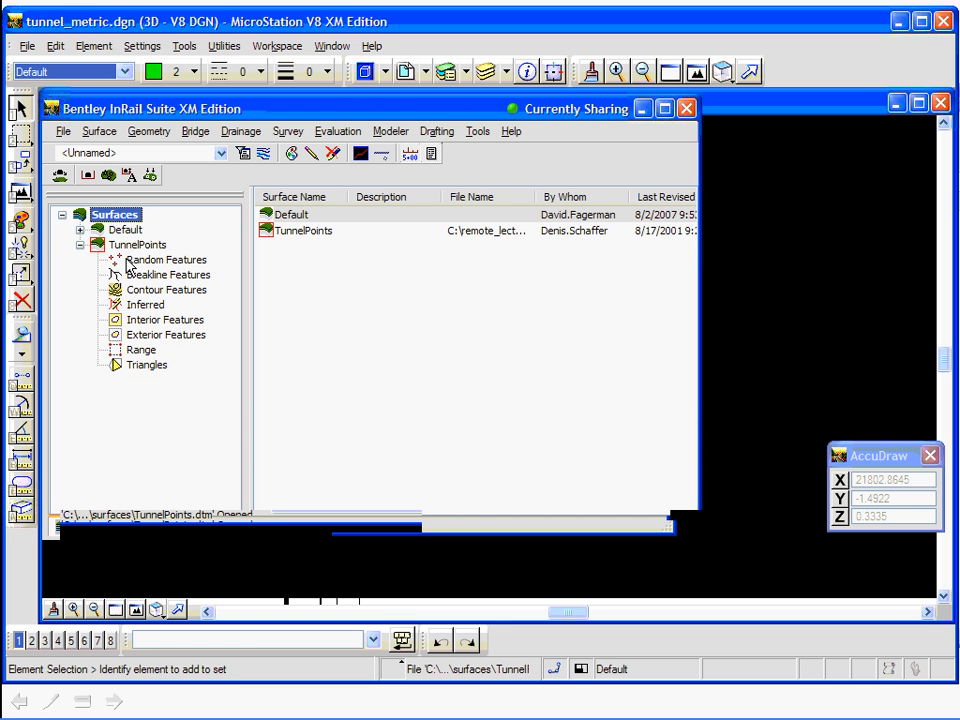
click(137, 245)
click(300, 294)
drag(370, 531, 670, 532)
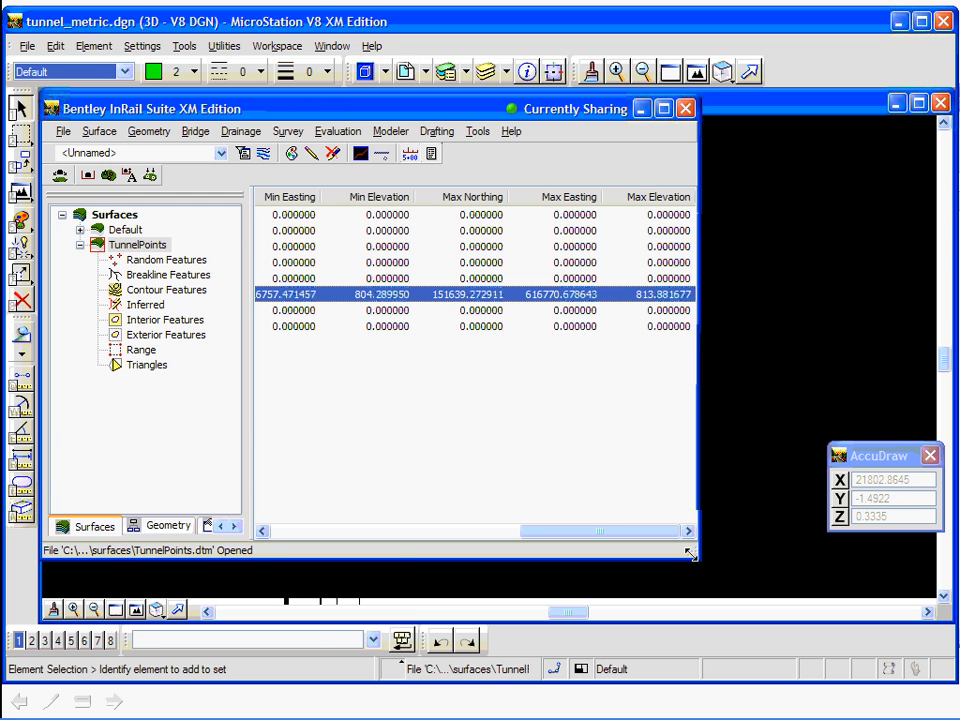
drag(690, 553, 316, 254)
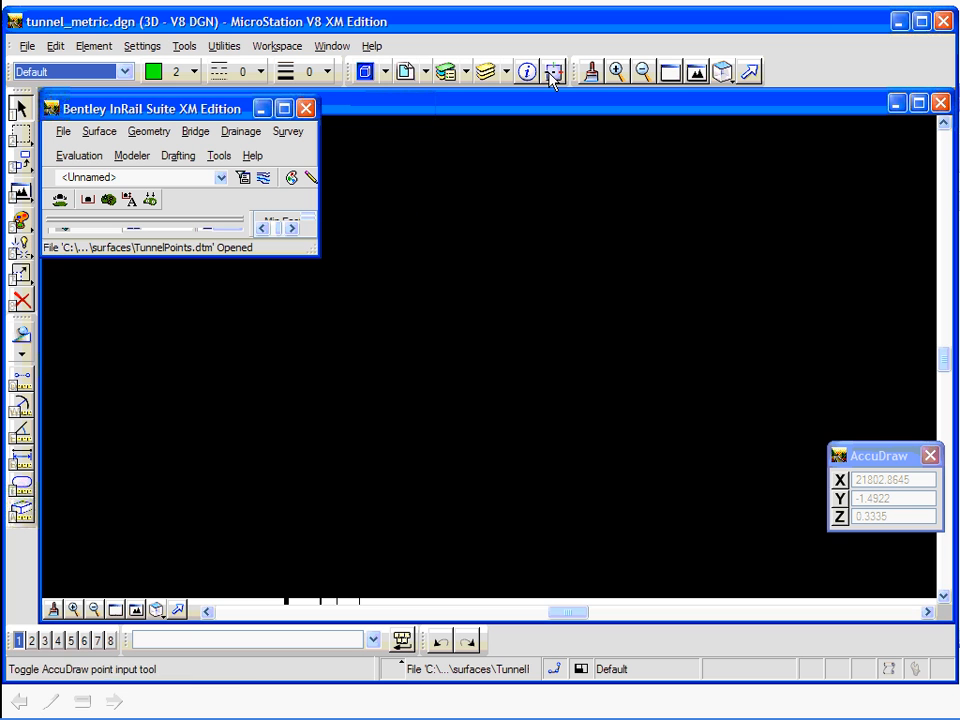
Step: Try to display the perimeter of the TunnelPoints surface
click(551, 74)
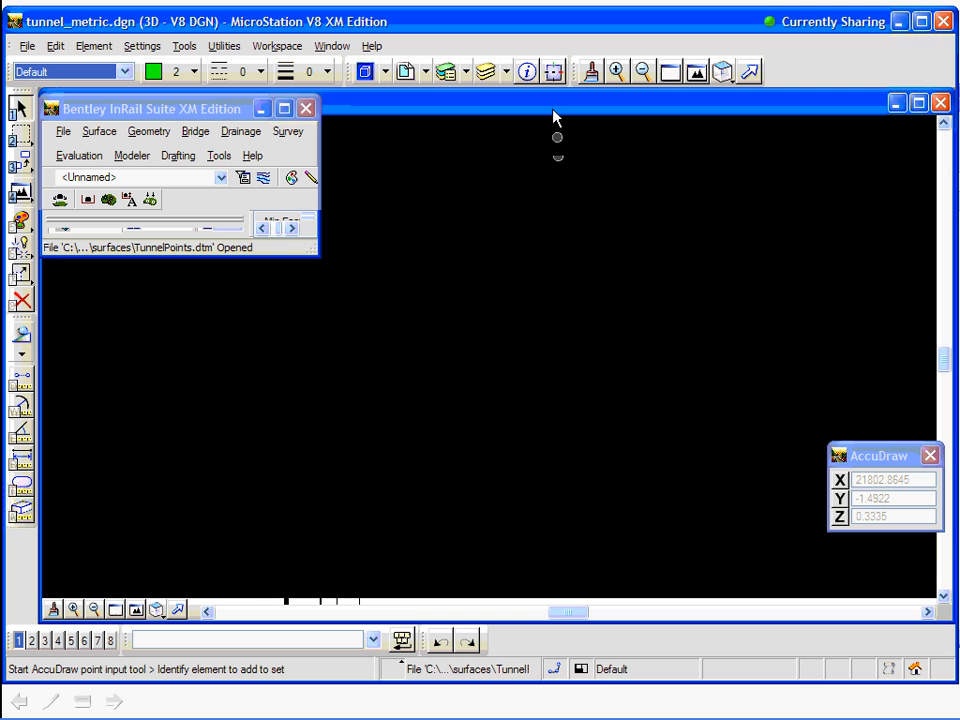
click(99, 131)
mouse_move(150, 152)
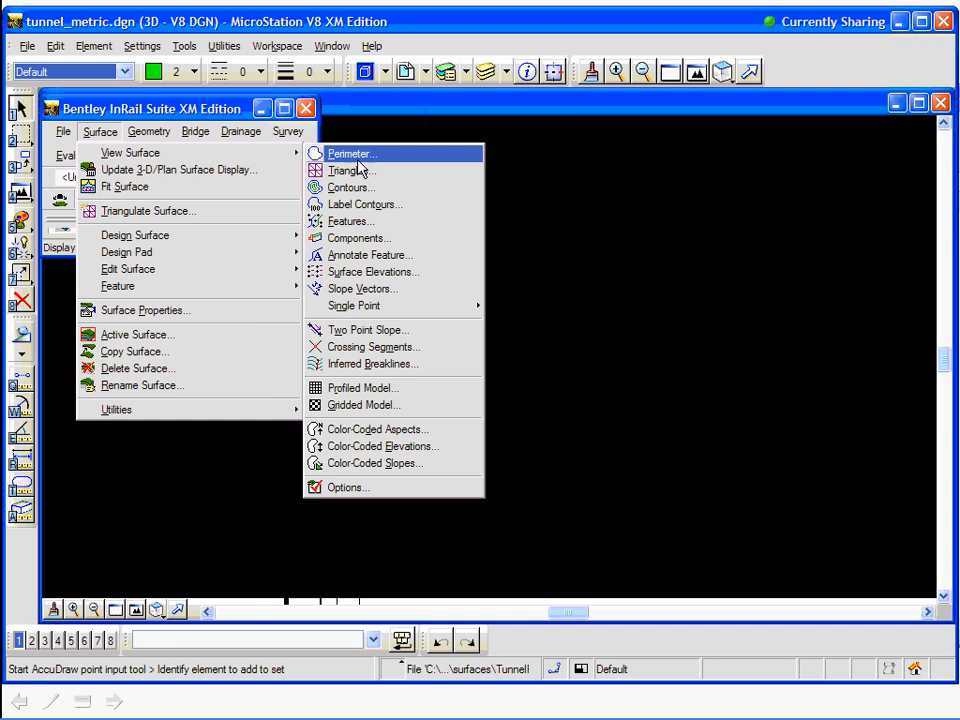
click(356, 155)
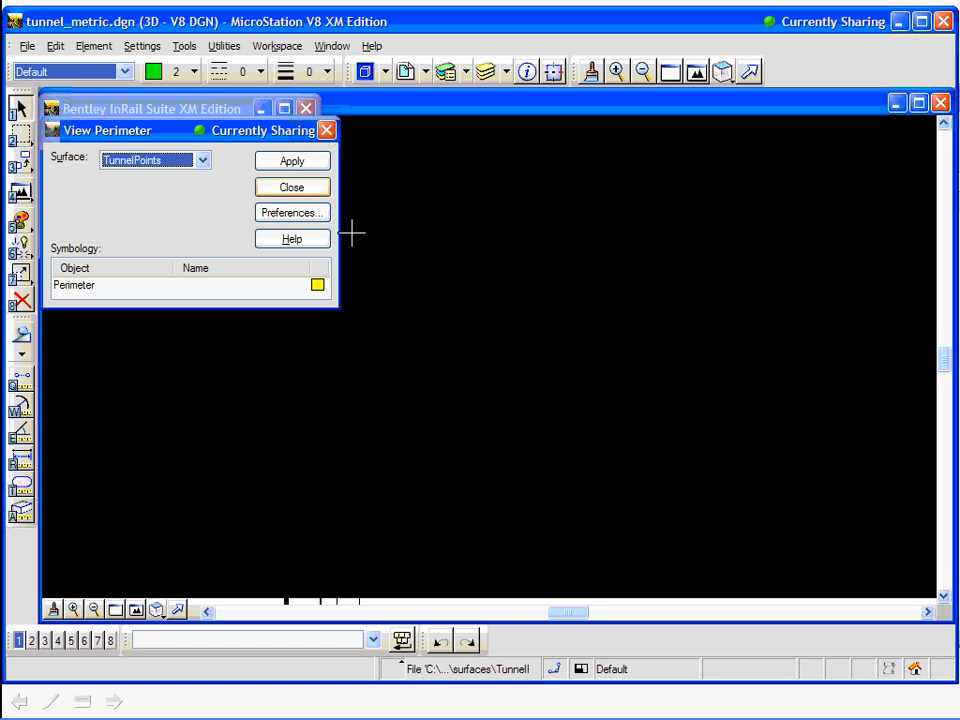
click(292, 161)
click(485, 416)
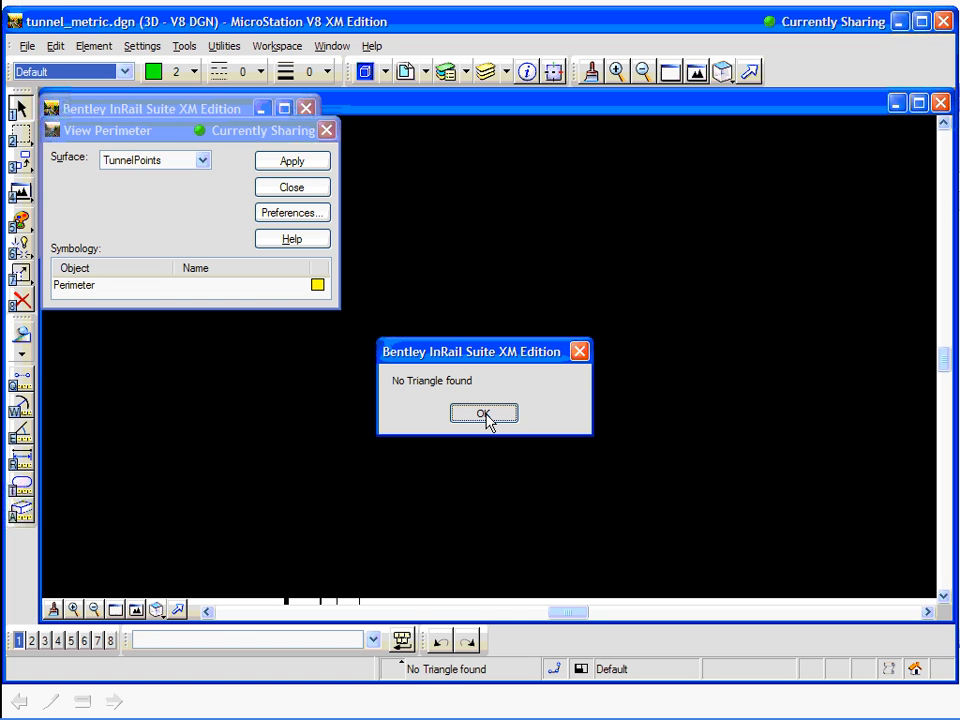
click(293, 188)
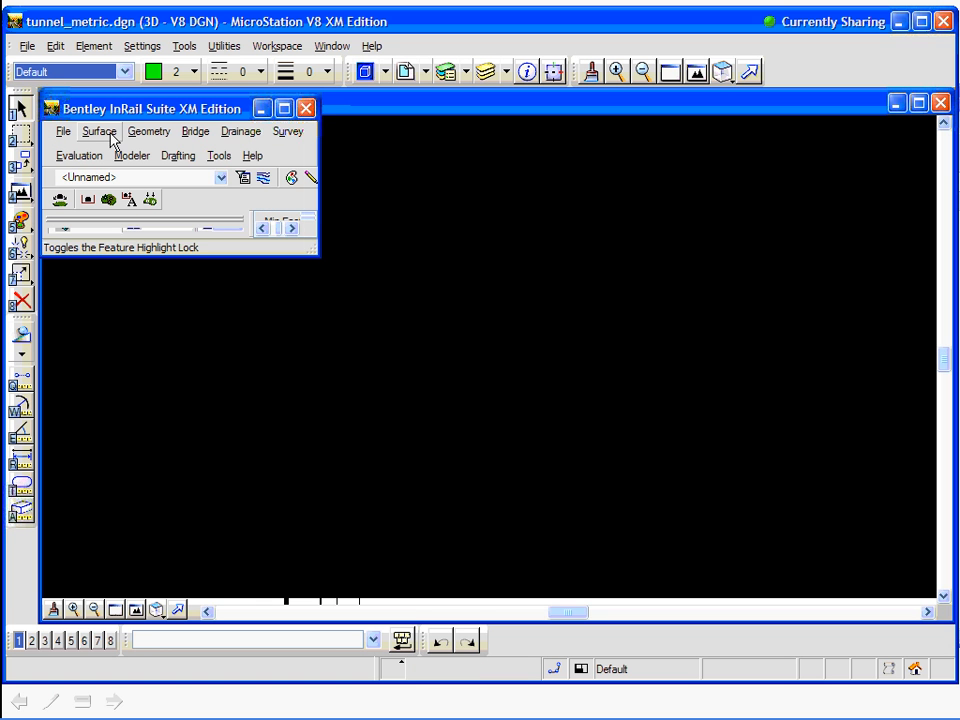
Step: Display the random TunnelPoints feature of the TunnelPoints surface and fit it in the view
click(100, 132)
mouse_move(135, 160)
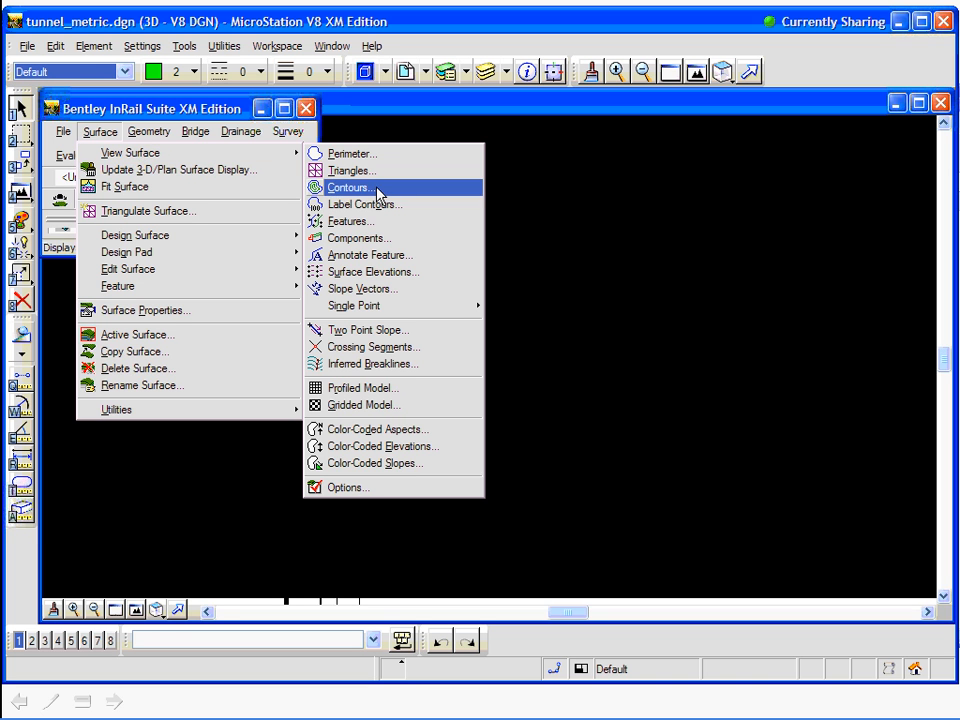
click(362, 225)
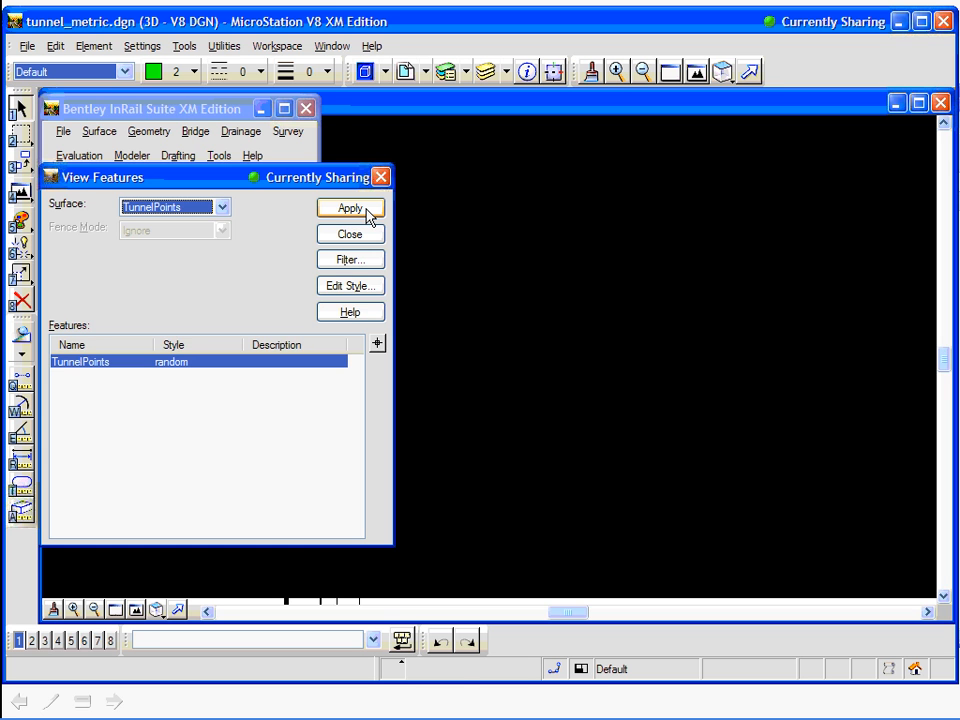
click(350, 208)
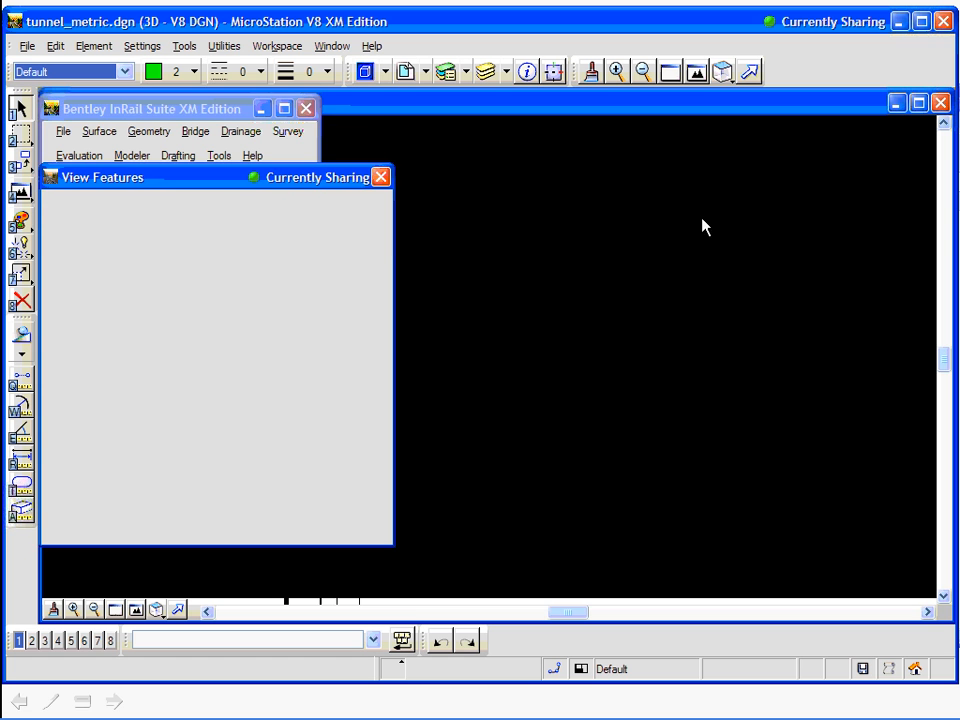
click(375, 238)
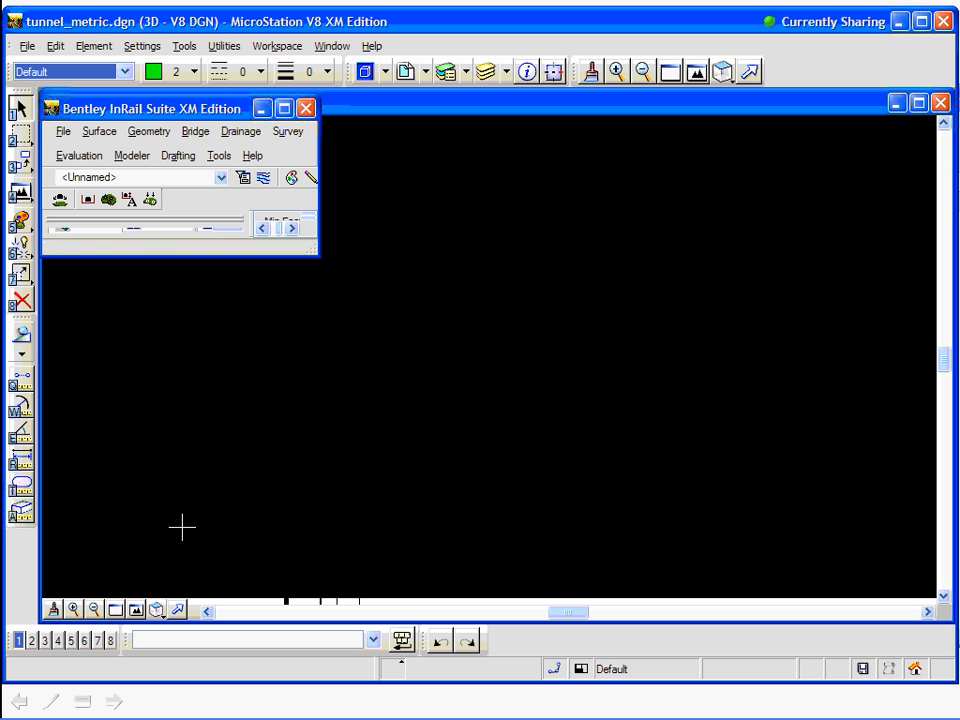
click(136, 610)
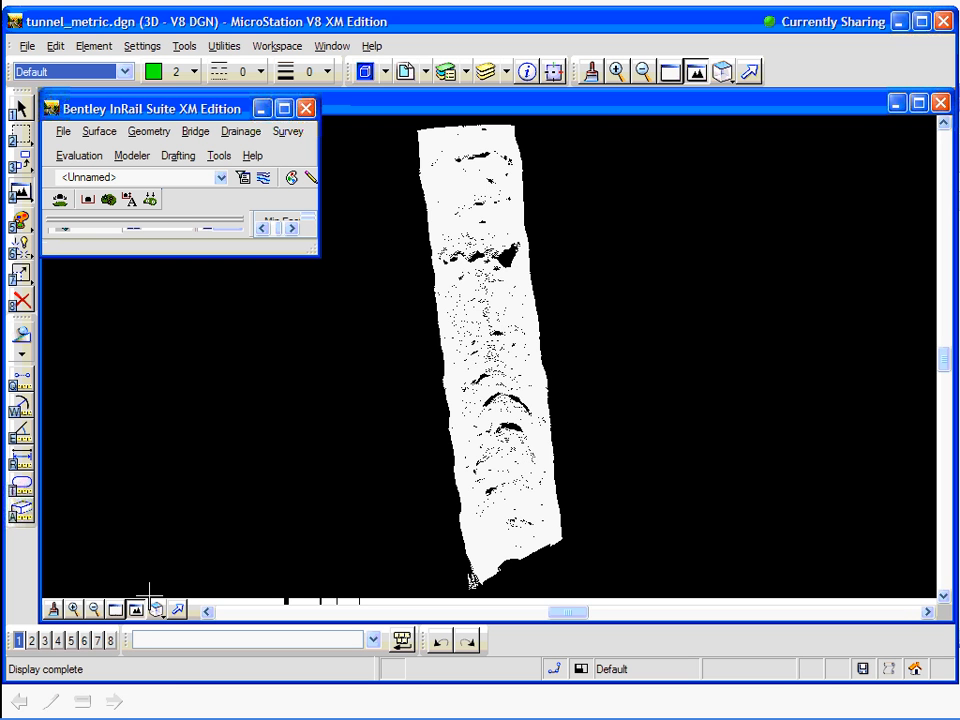
Step: Inspect the lower part of the tunnel points close up in top and front views, ending on the fitted top view
click(115, 610)
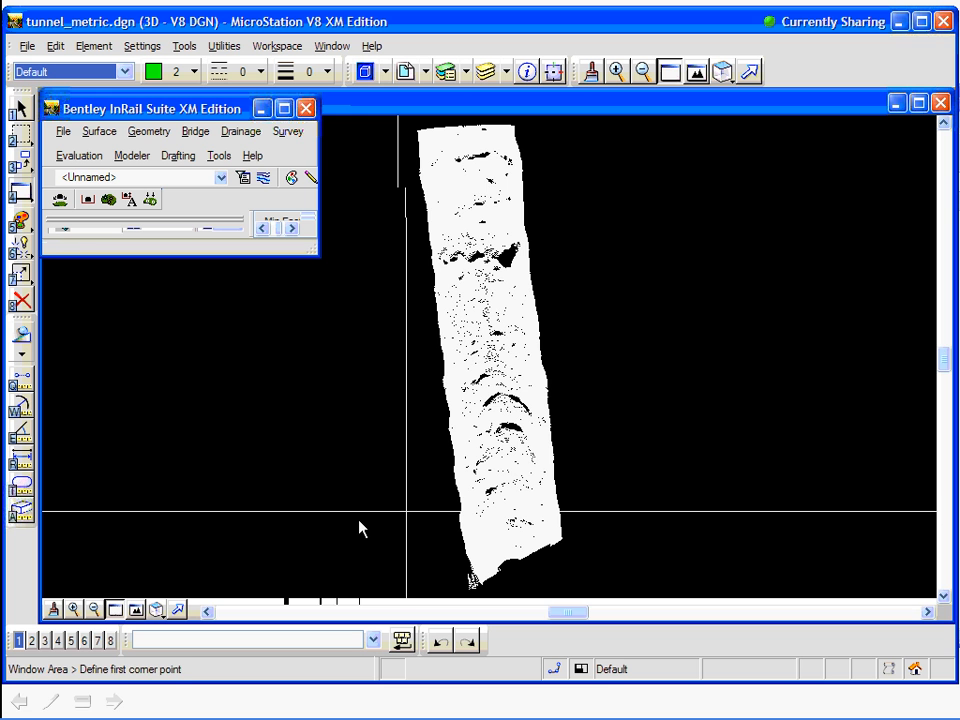
click(462, 508)
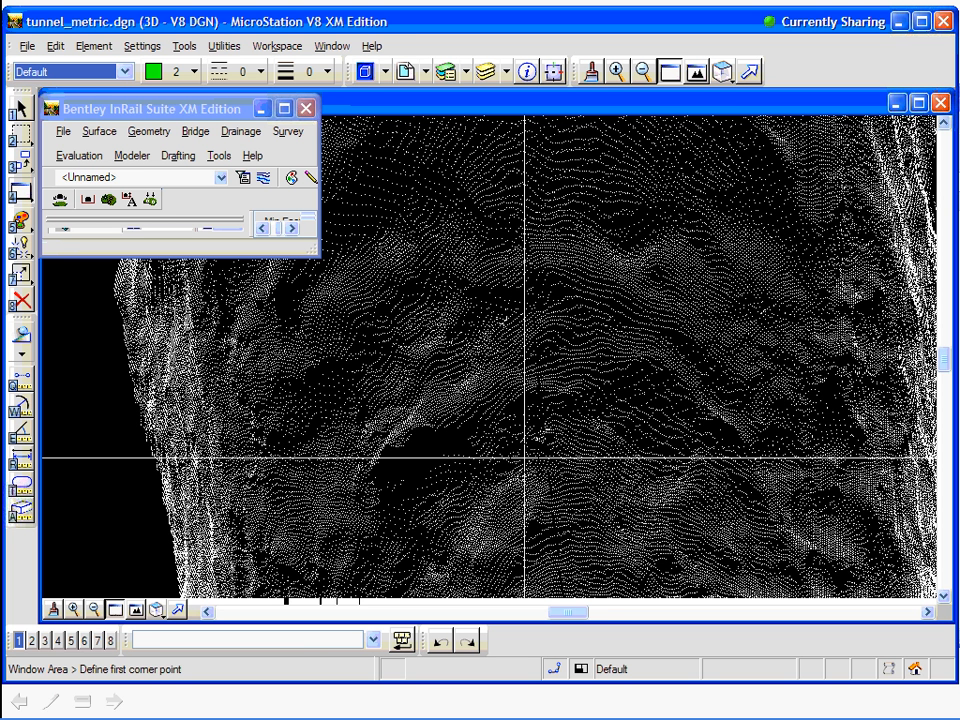
click(734, 83)
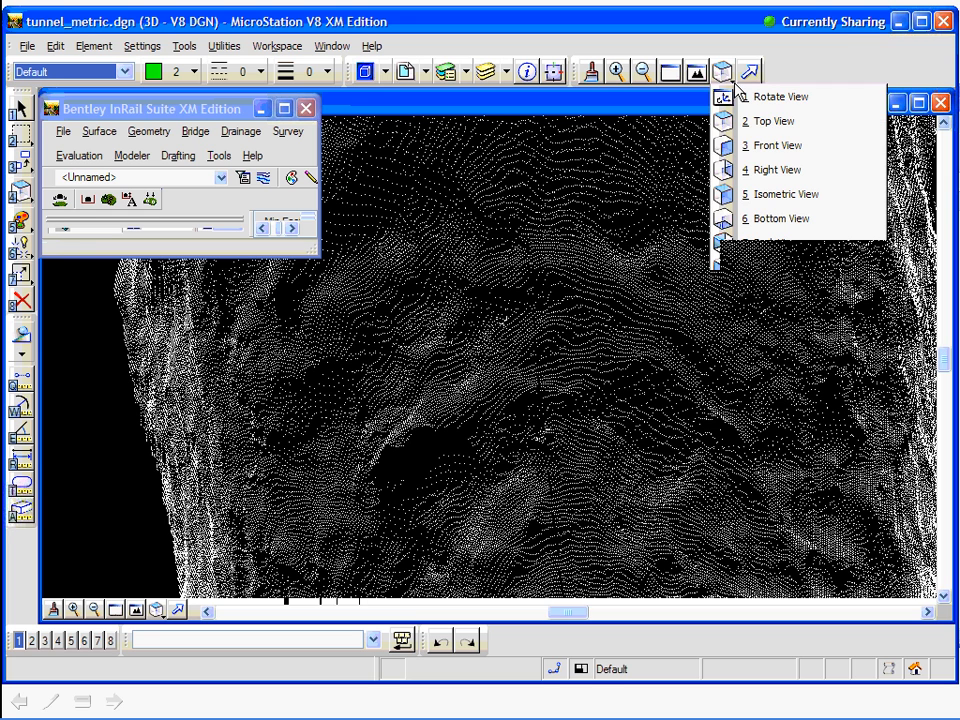
click(752, 146)
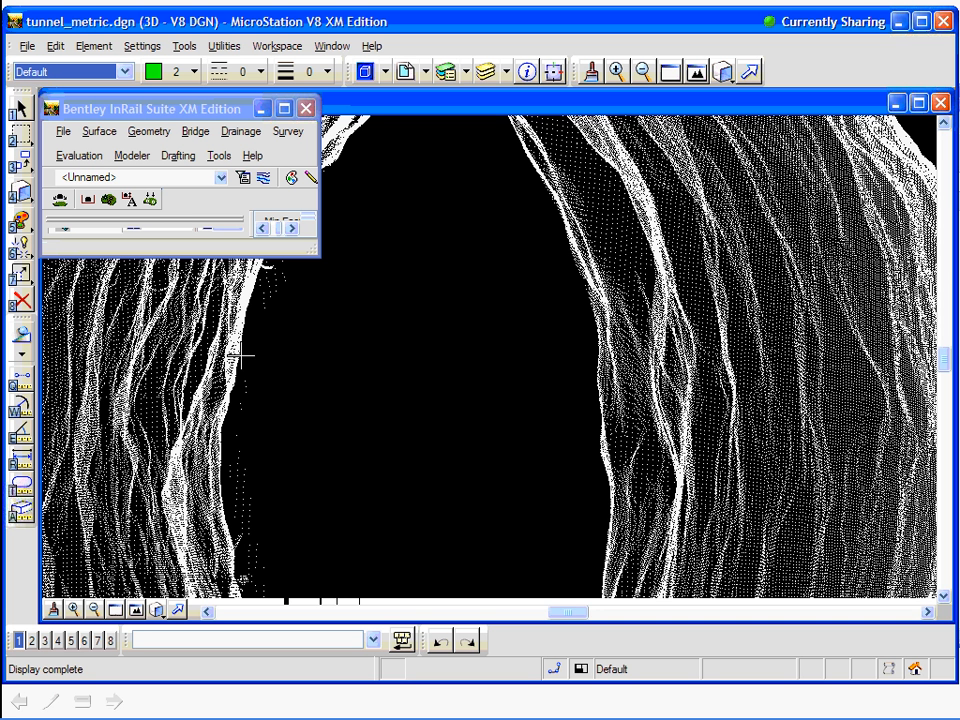
mouse_move(240, 354)
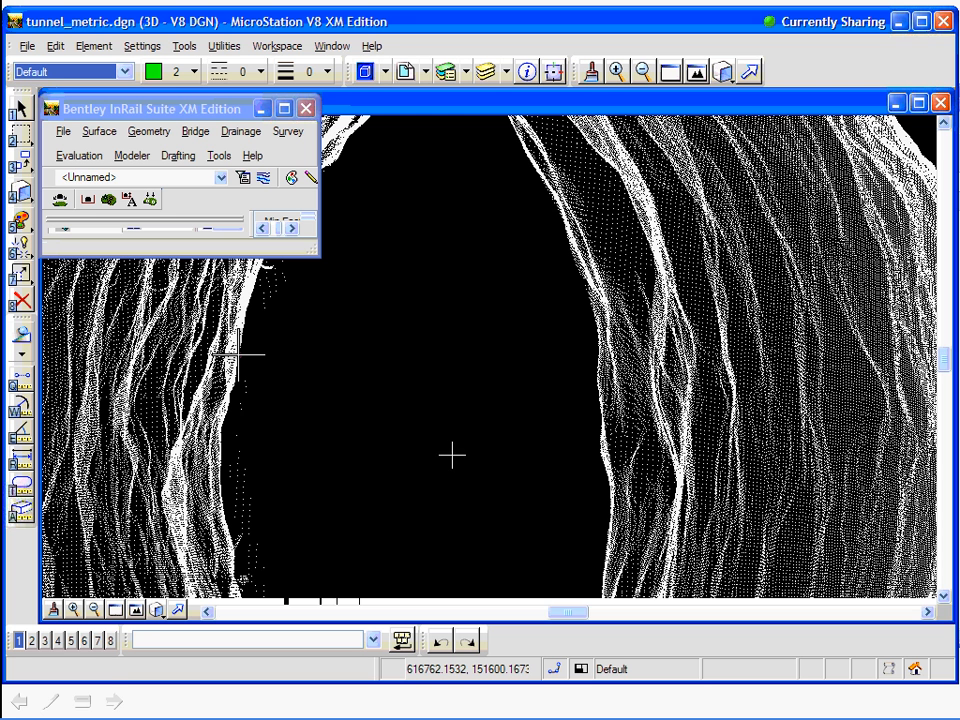
click(723, 72)
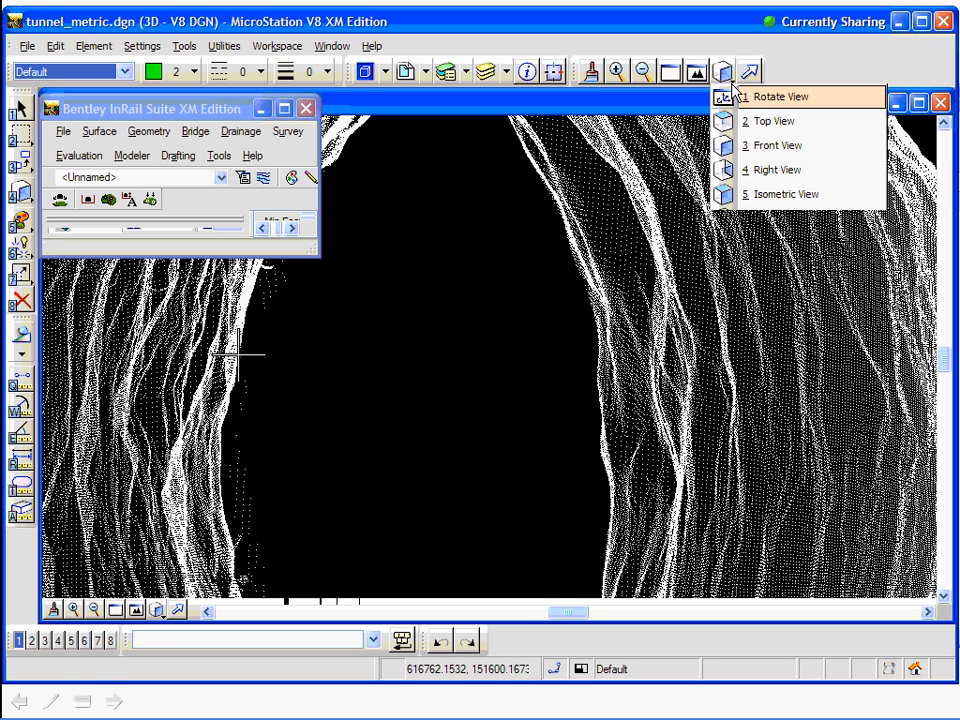
click(728, 122)
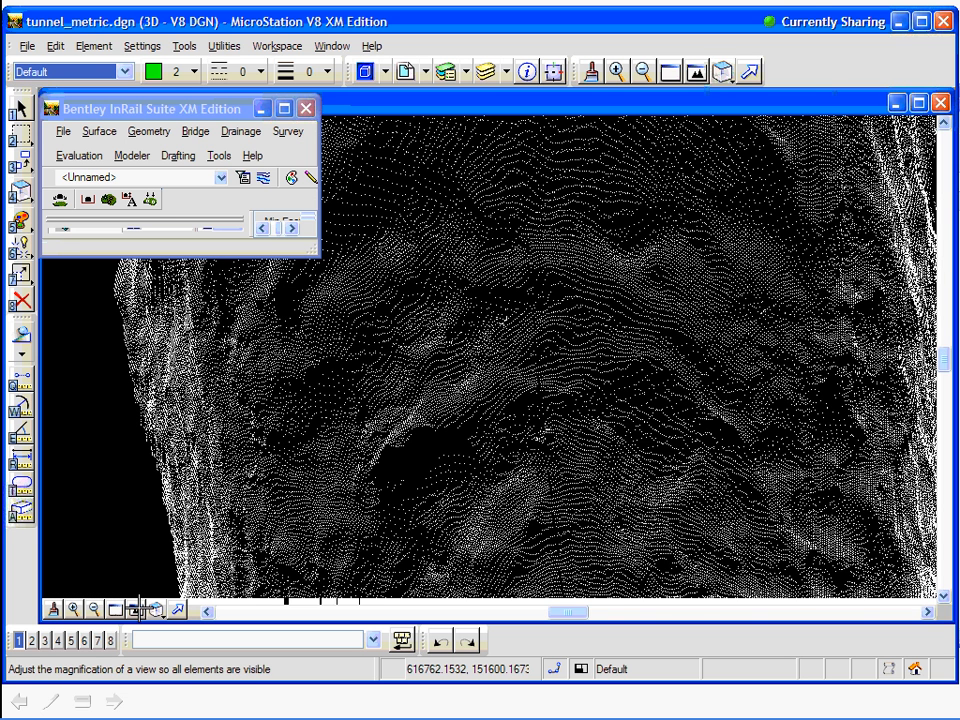
click(137, 609)
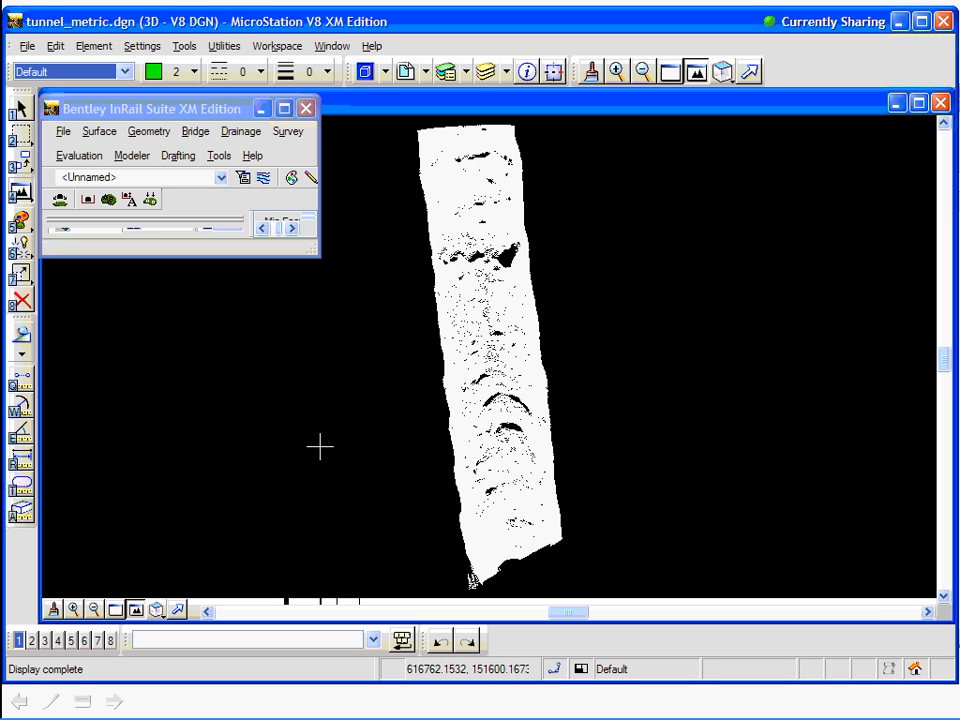
Step: Maximize the MicroStation window and display the horizontal alignment h1200-03 of the TuWest project over the tunnel points
click(920, 20)
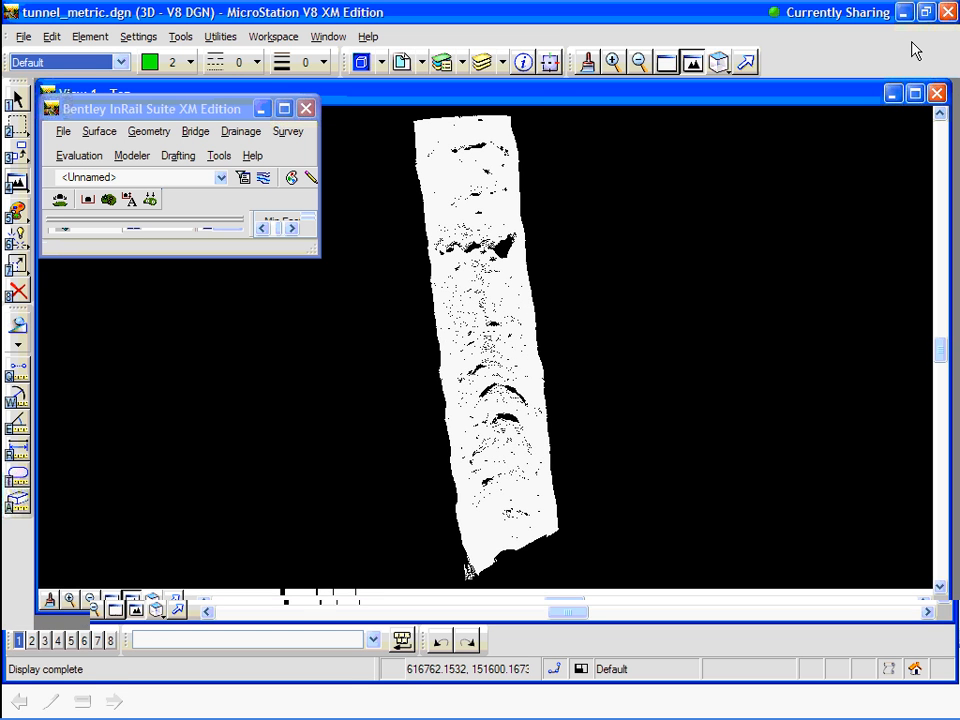
click(171, 426)
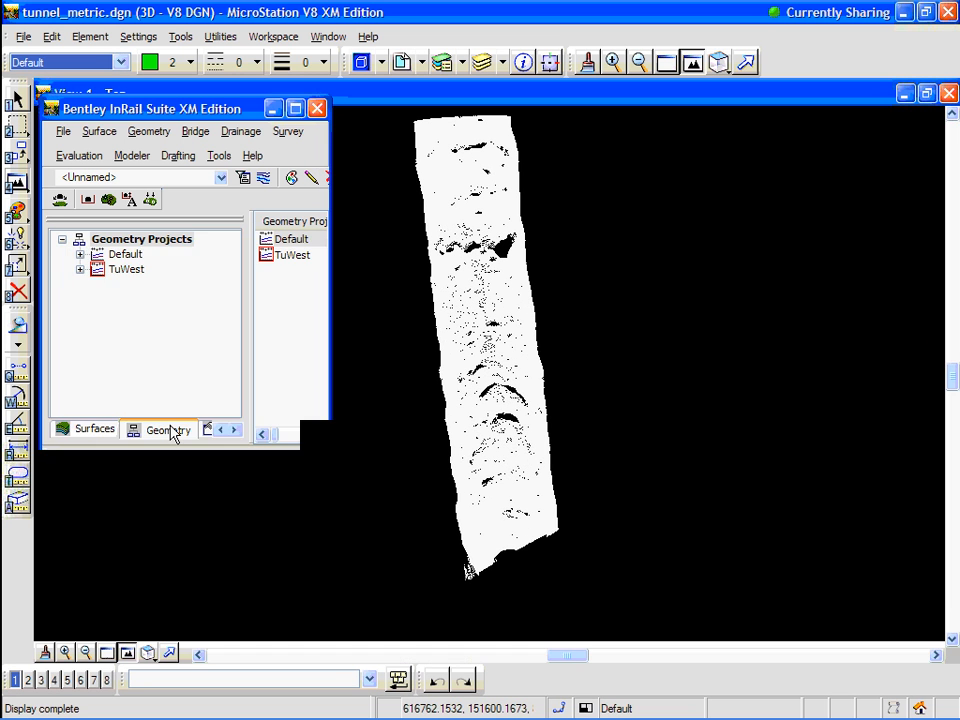
click(80, 269)
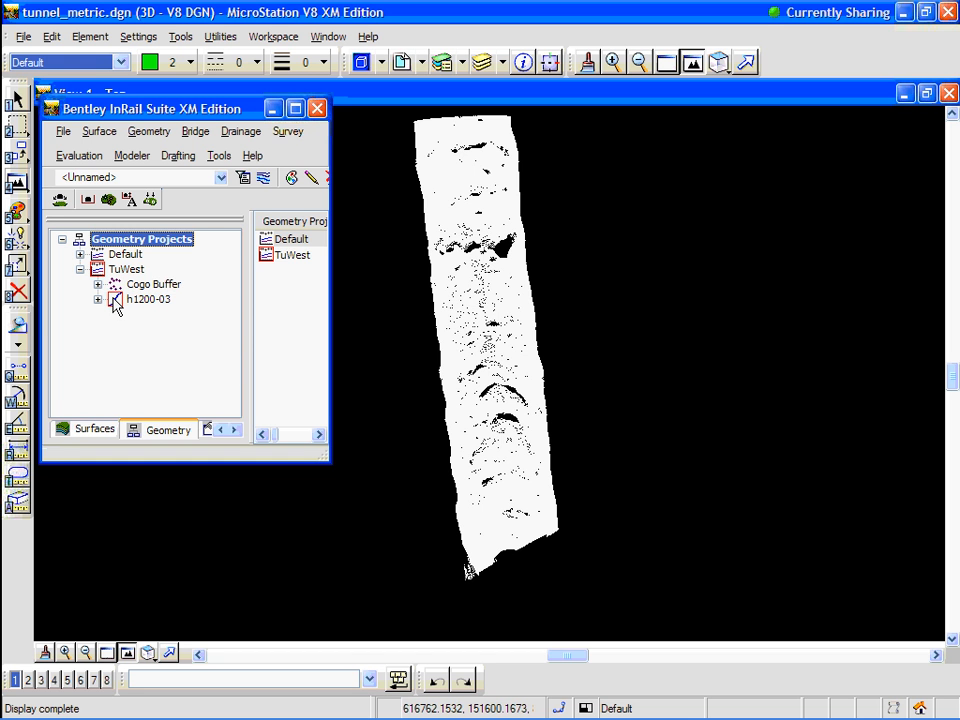
click(125, 302)
right_click(125, 302)
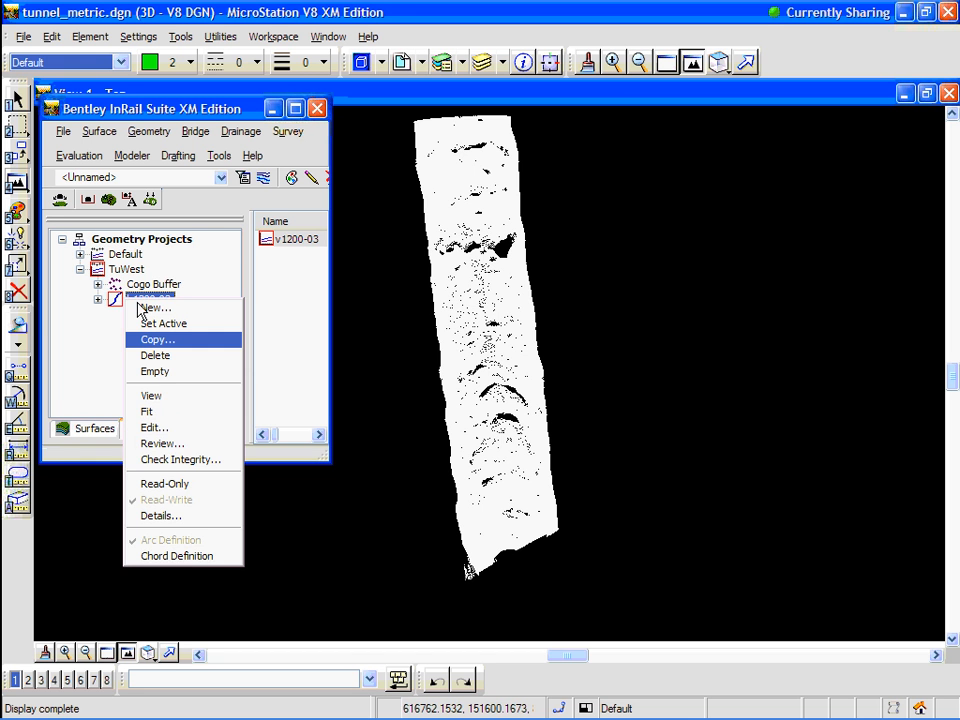
click(152, 396)
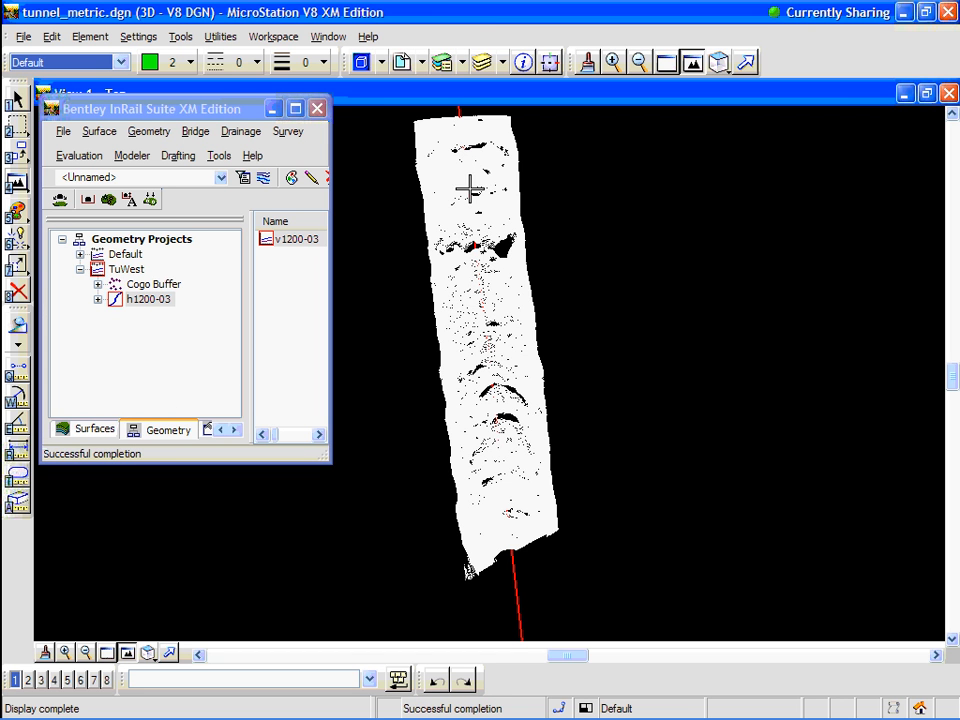
Step: Start tracking station, offset and elevation at the cursor relative to the displayed alignment
click(219, 156)
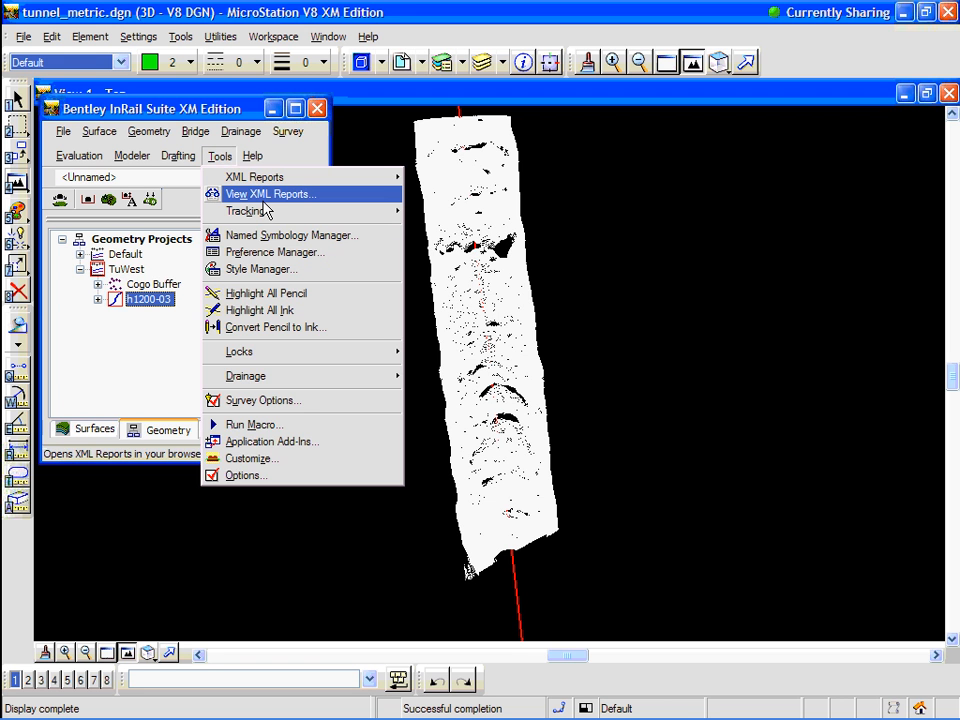
mouse_move(270, 212)
click(453, 243)
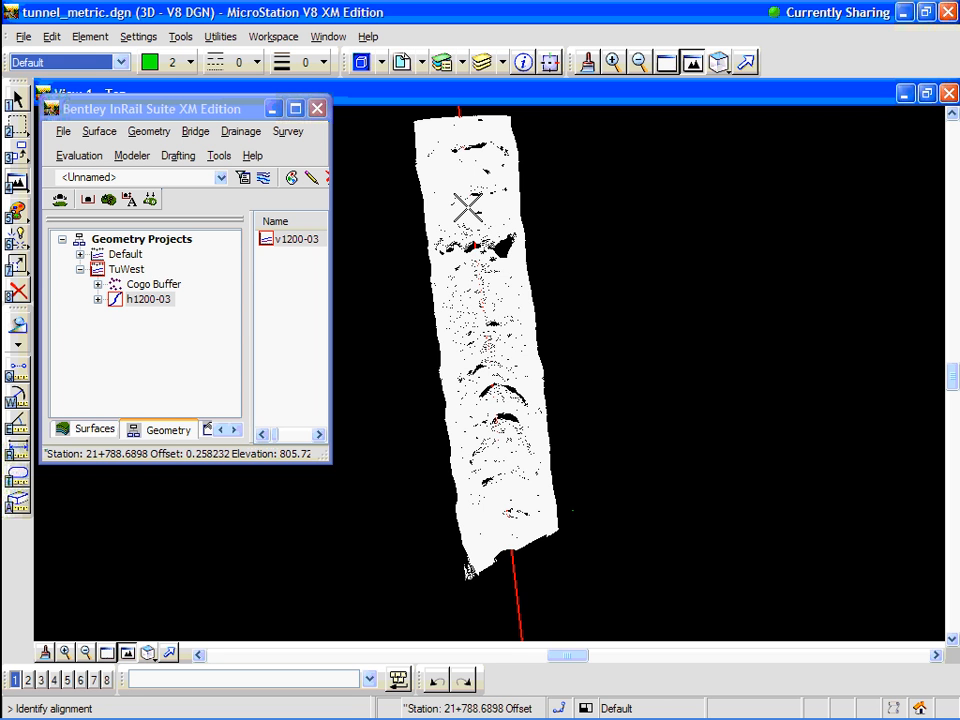
Step: Undo the display of the alignment to fit the view to the tunnel points, and redo the alignment display
click(127, 652)
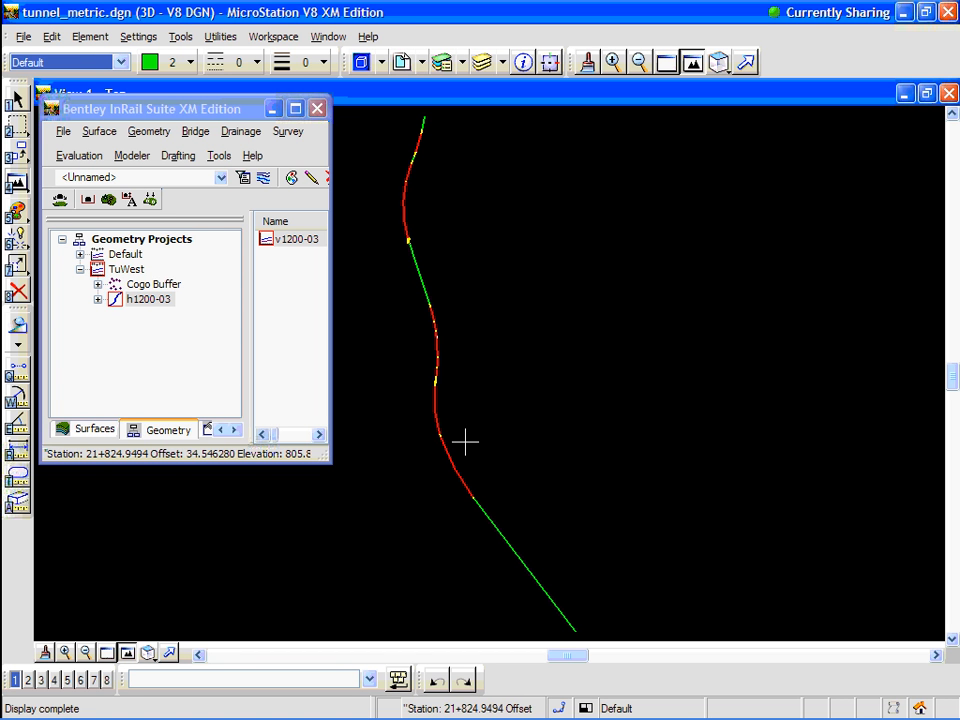
click(436, 681)
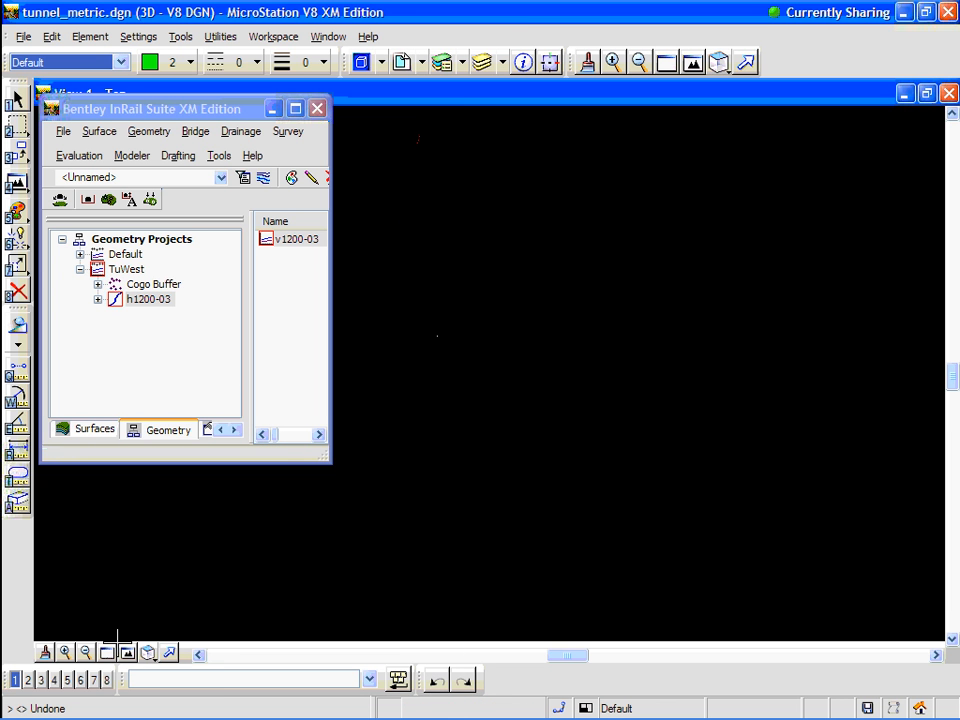
click(130, 653)
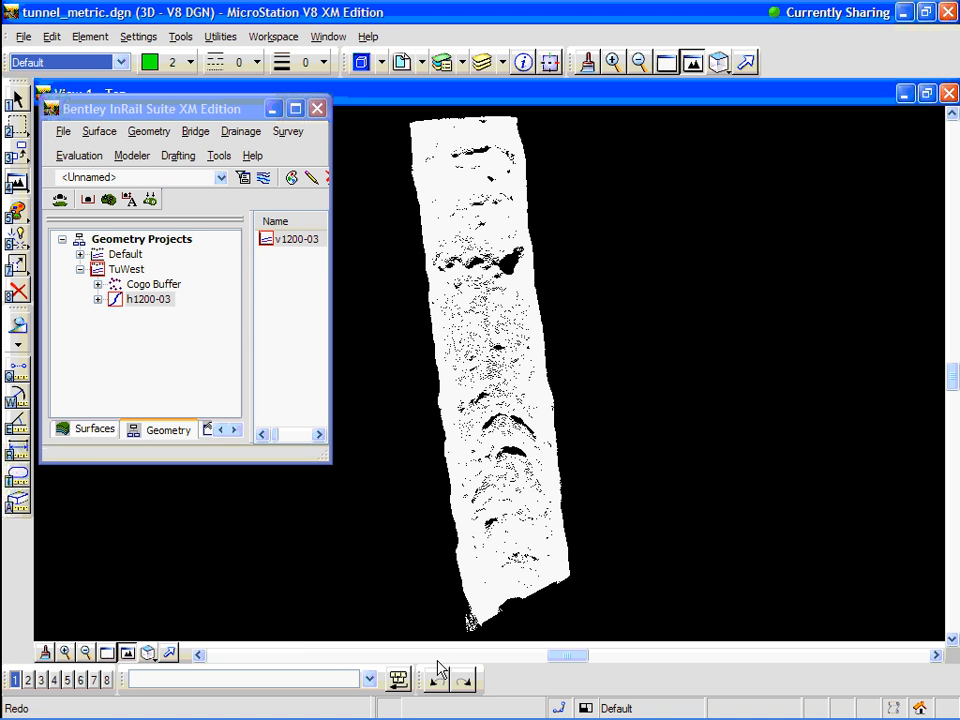
click(462, 680)
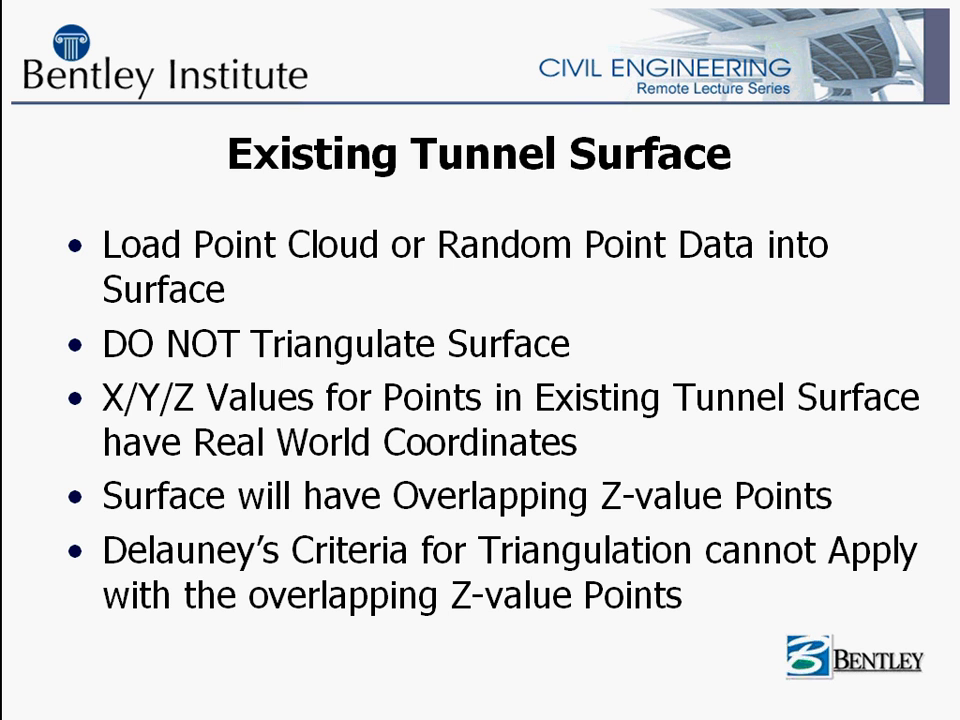
key(Right)
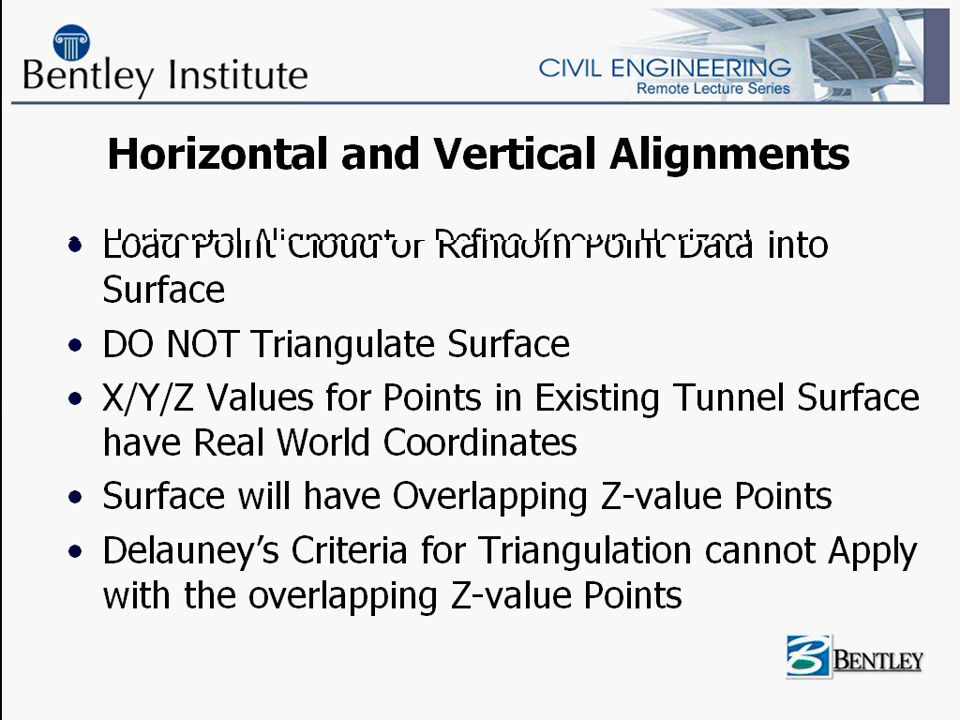
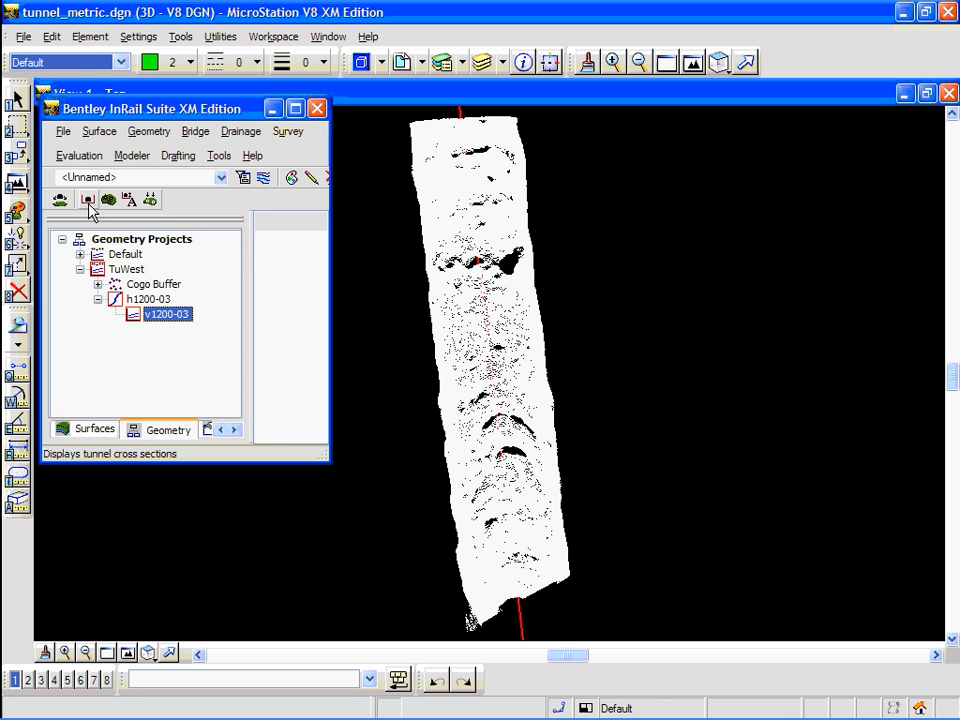
click(89, 205)
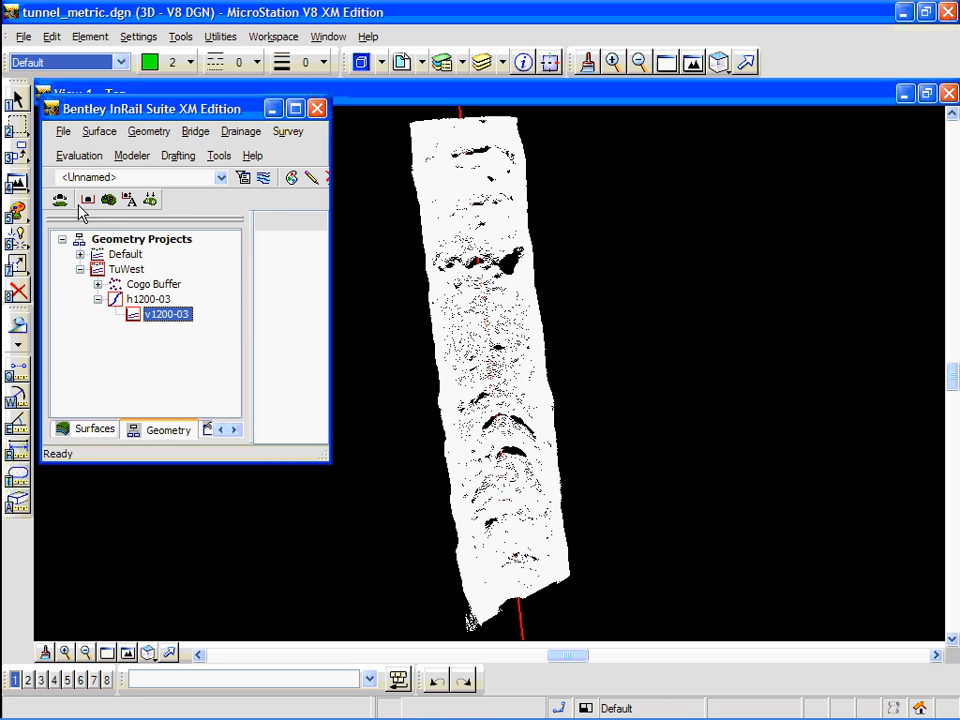
click(151, 201)
click(99, 300)
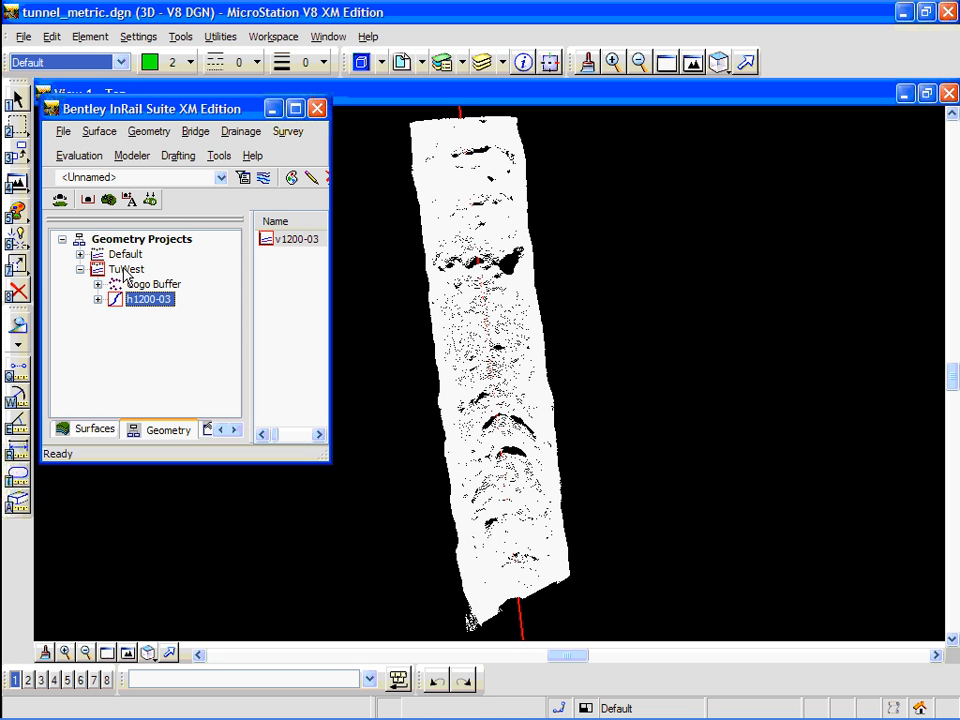
Step: Open the Flatten Surface Transformation tool and restart tracking of station, offset and elevation along the alignment
click(61, 200)
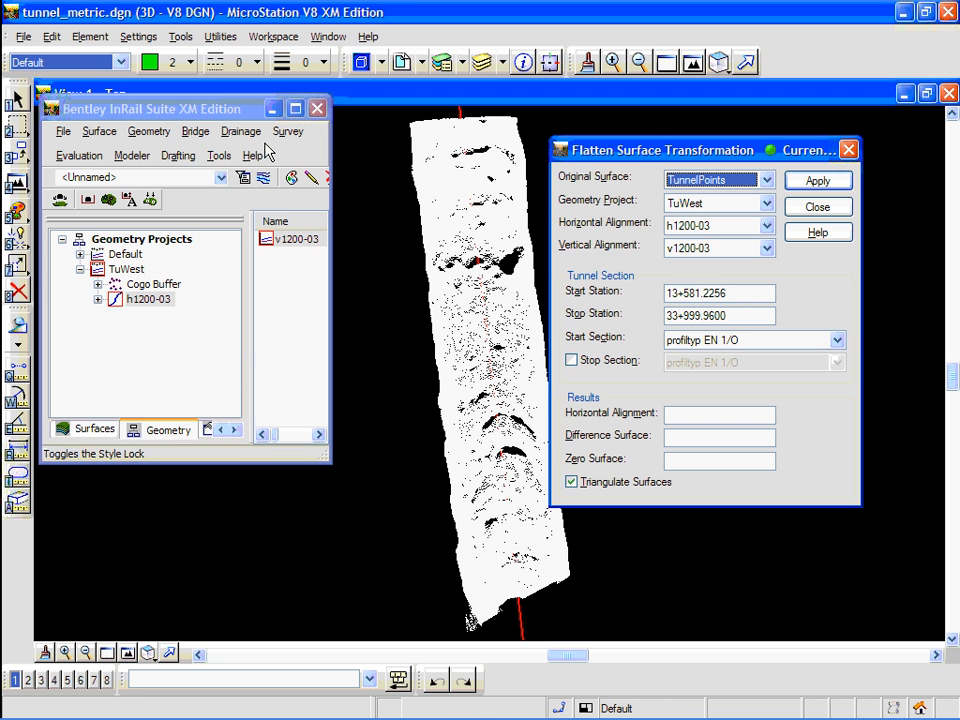
click(218, 156)
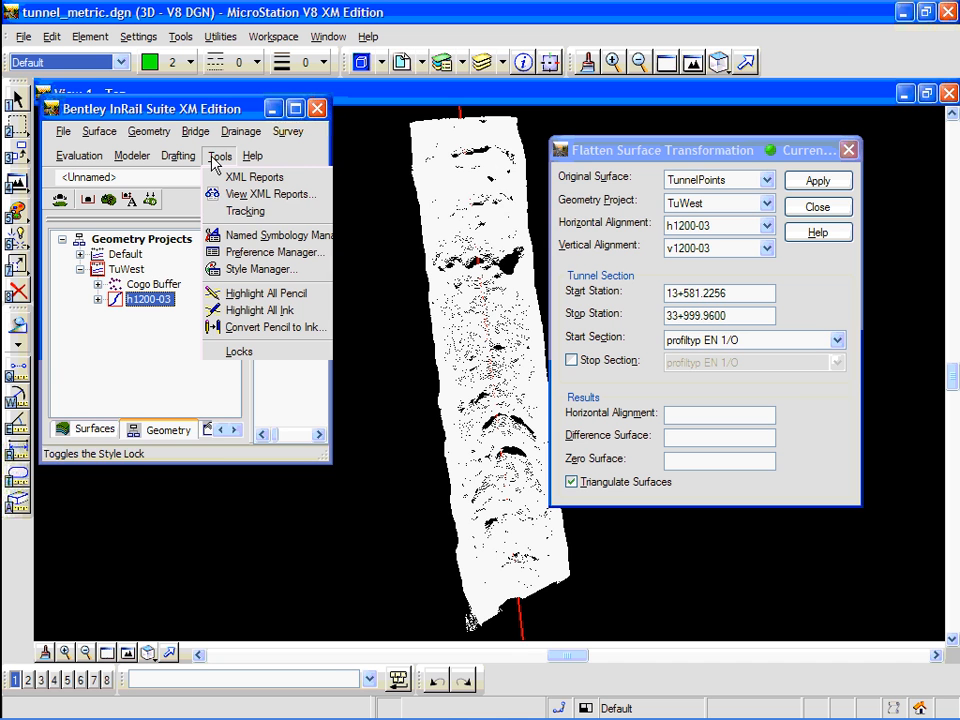
mouse_move(390, 209)
click(440, 229)
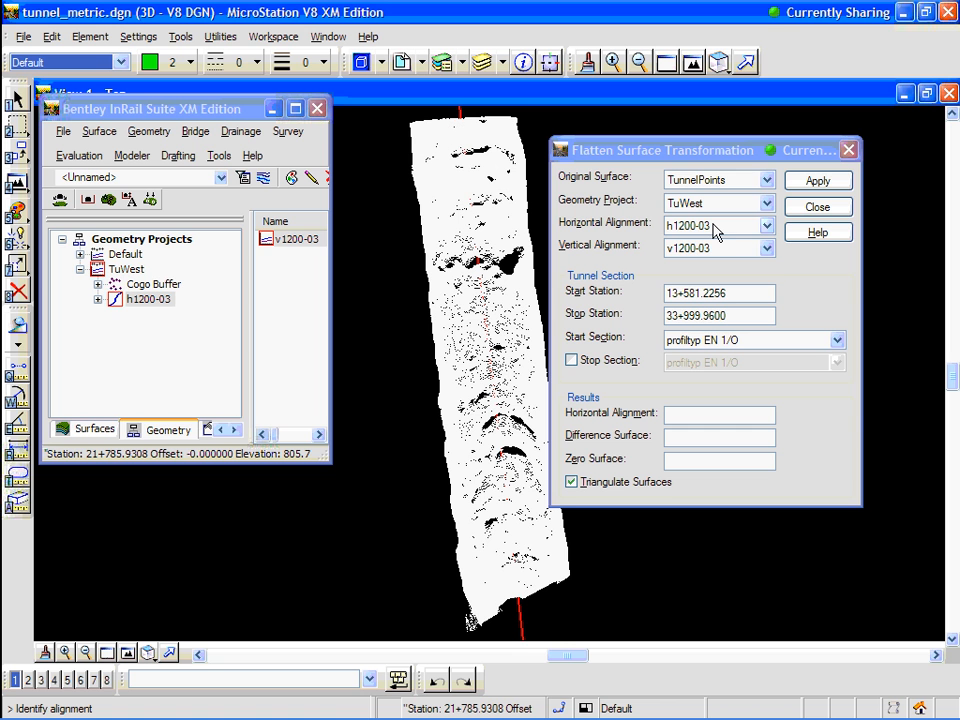
Step: Set the tunnel section's start station to 21+781 and its stop station to 21+820
double_click(731, 292)
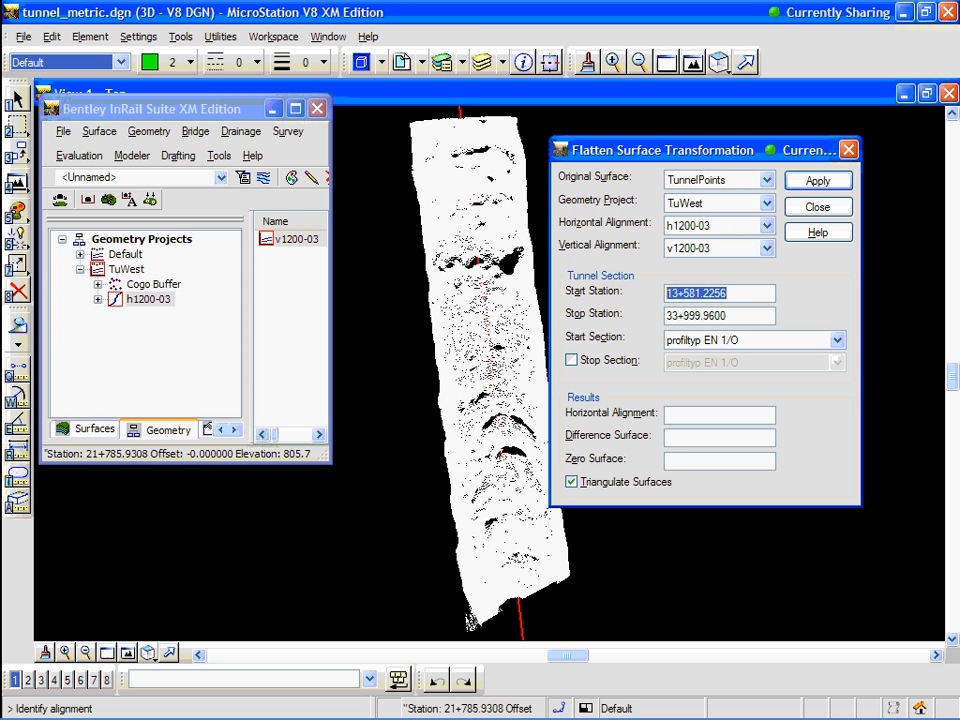
text(21781)
key(Tab)
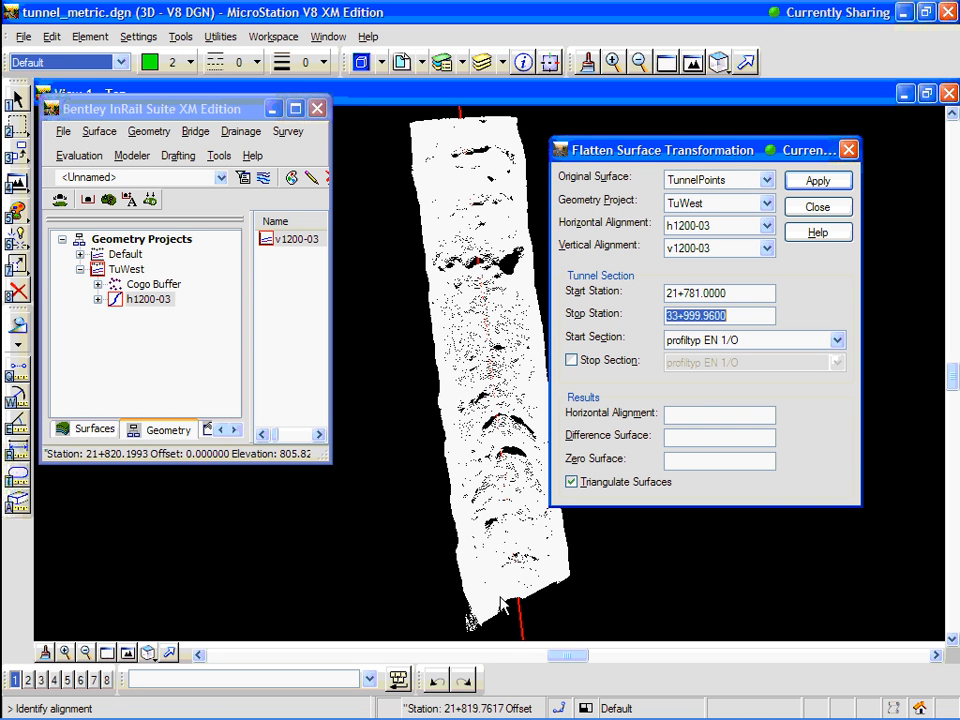
text(2)
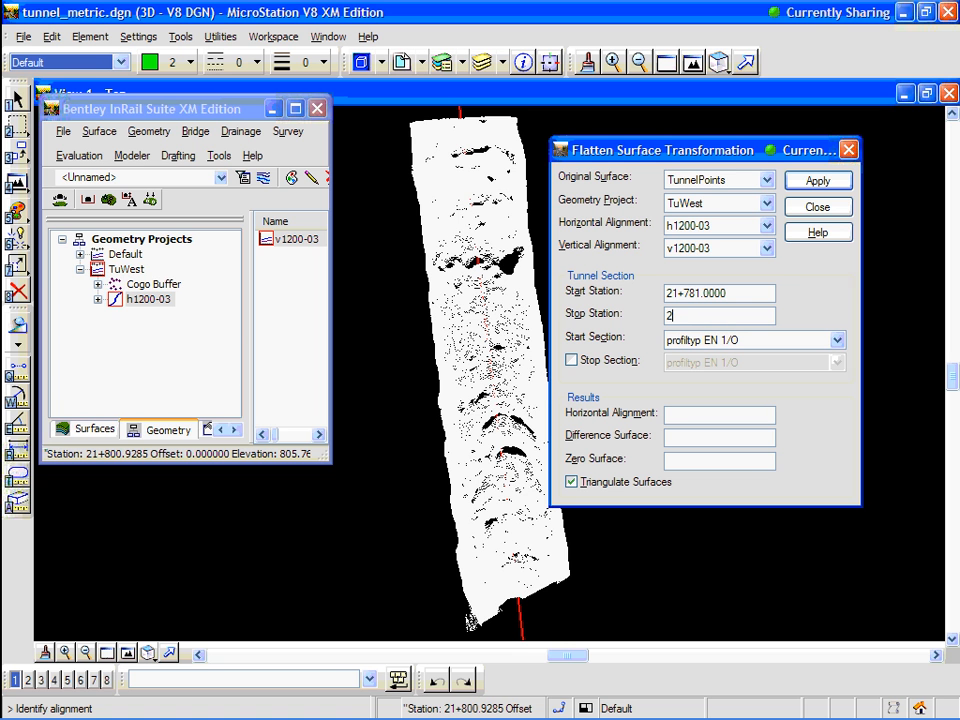
text(1+820)
click(729, 294)
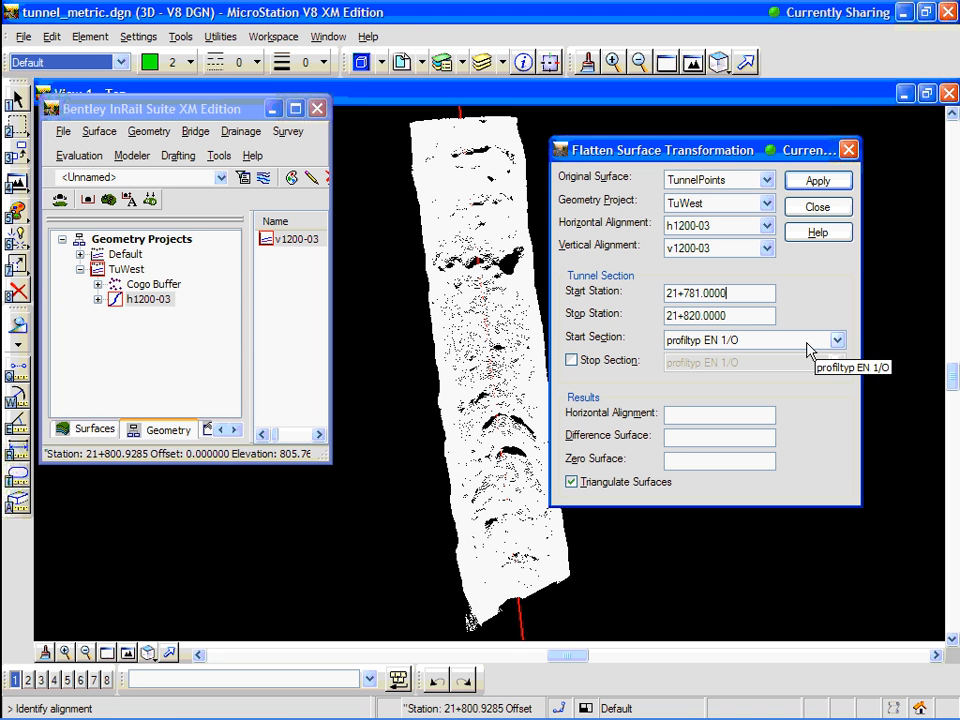
Step: Use profiltyp EN 1/O as the start section, enable the stop section and set it to profiltyp EN 1/O too
click(836, 341)
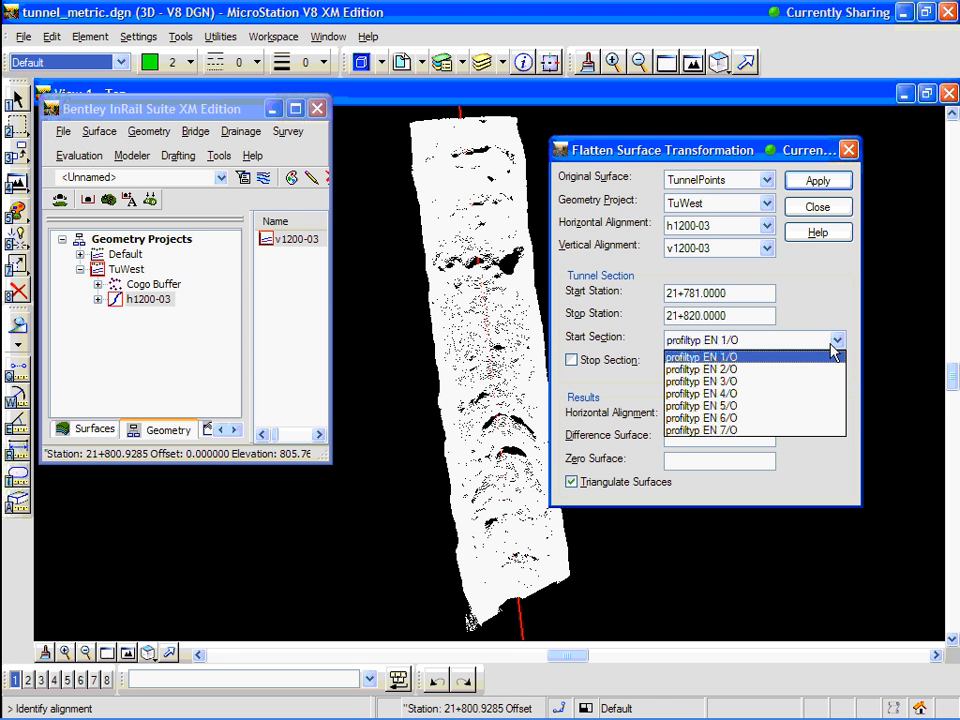
click(772, 360)
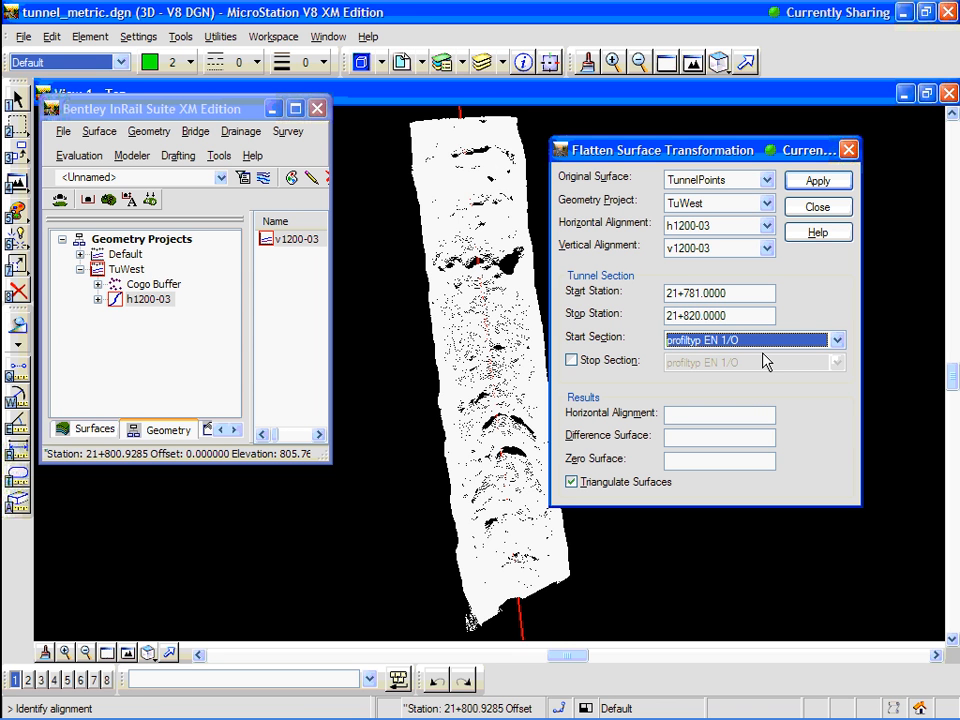
click(571, 360)
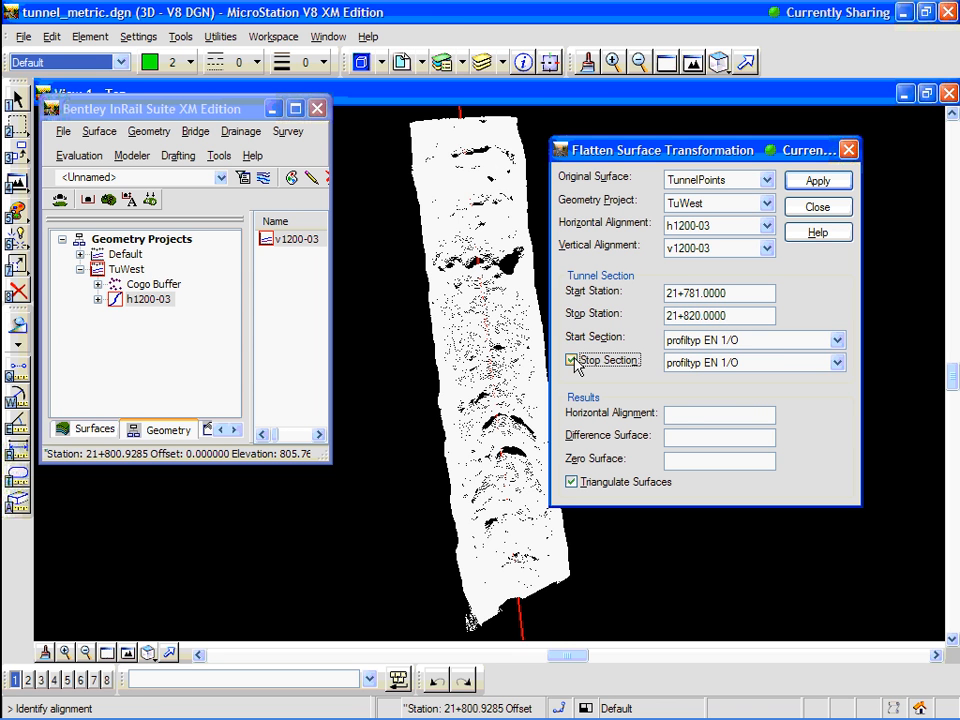
click(835, 363)
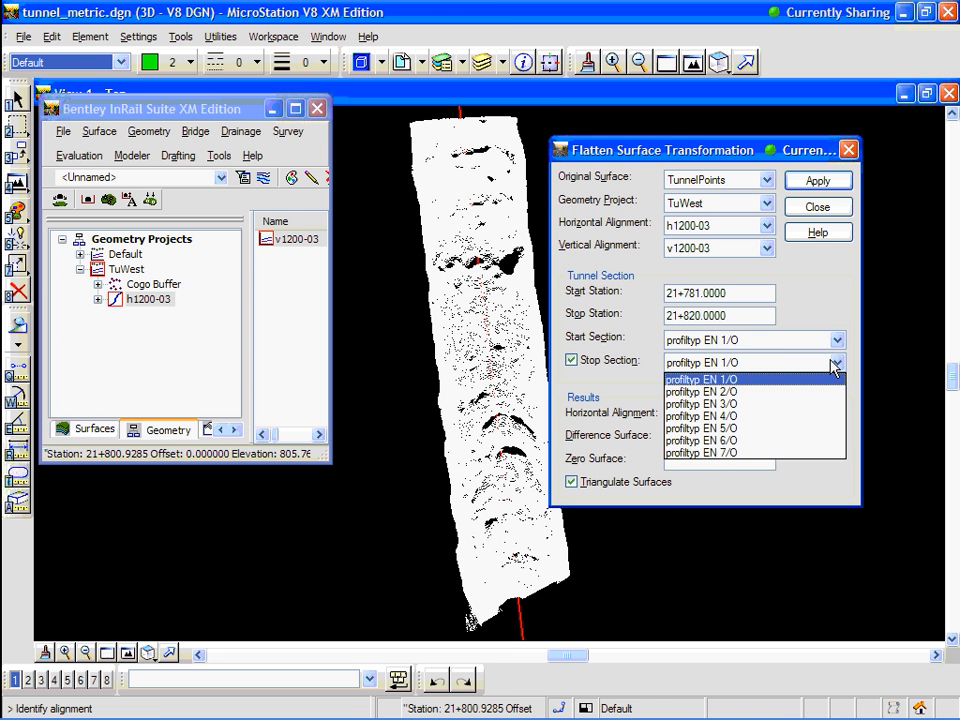
click(768, 392)
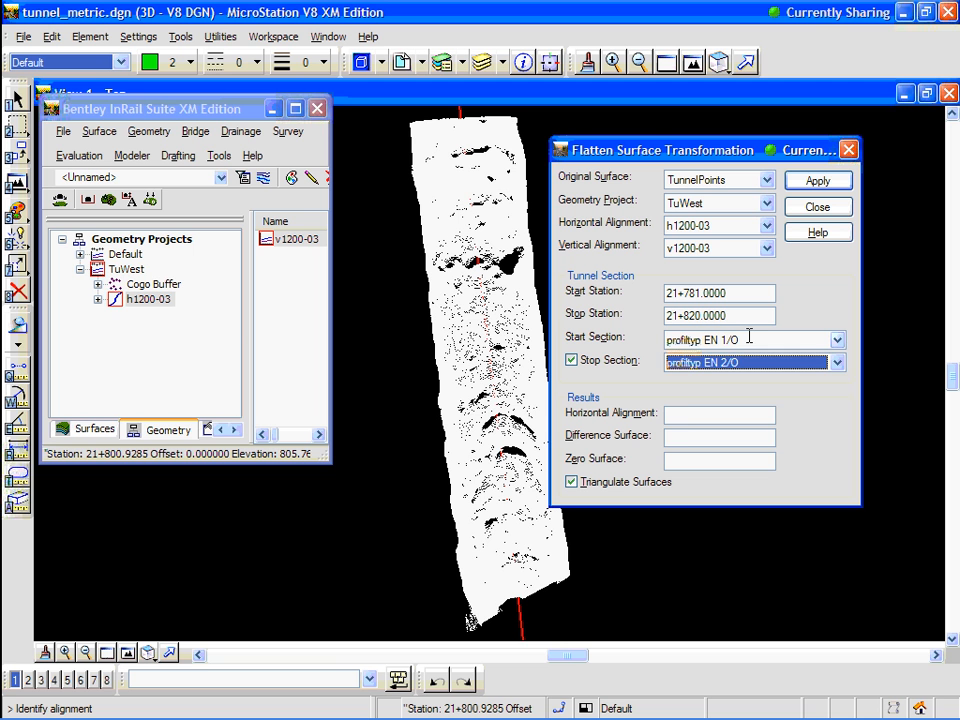
click(768, 362)
click(770, 376)
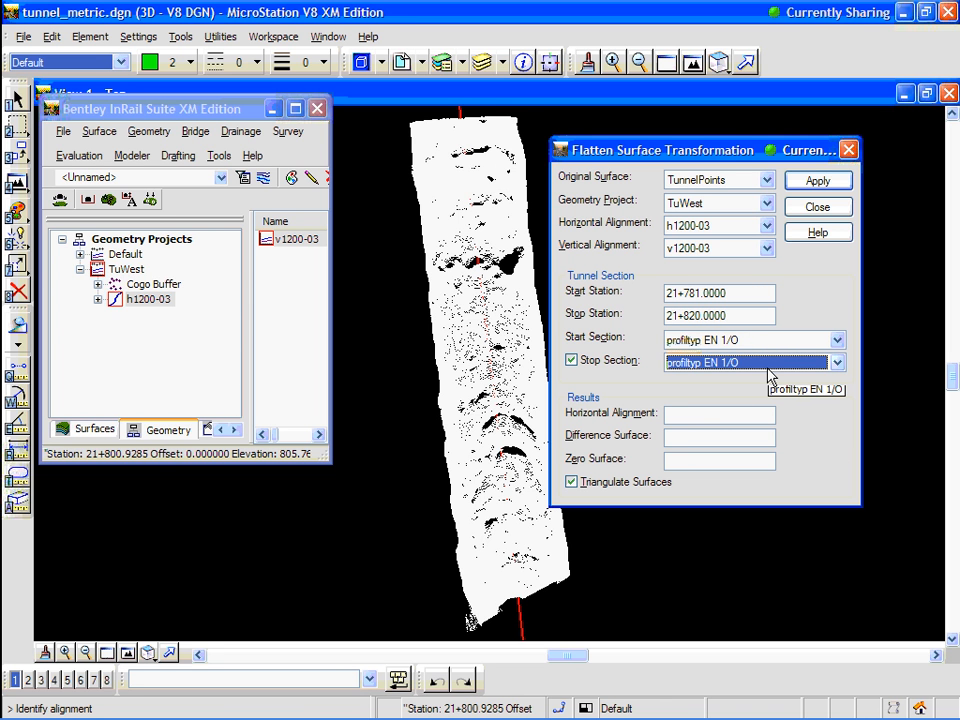
Step: Name the resulting alignment baseline and the surfaces difference and zero, and run the flatten transformation on TunnelPoints
click(716, 416)
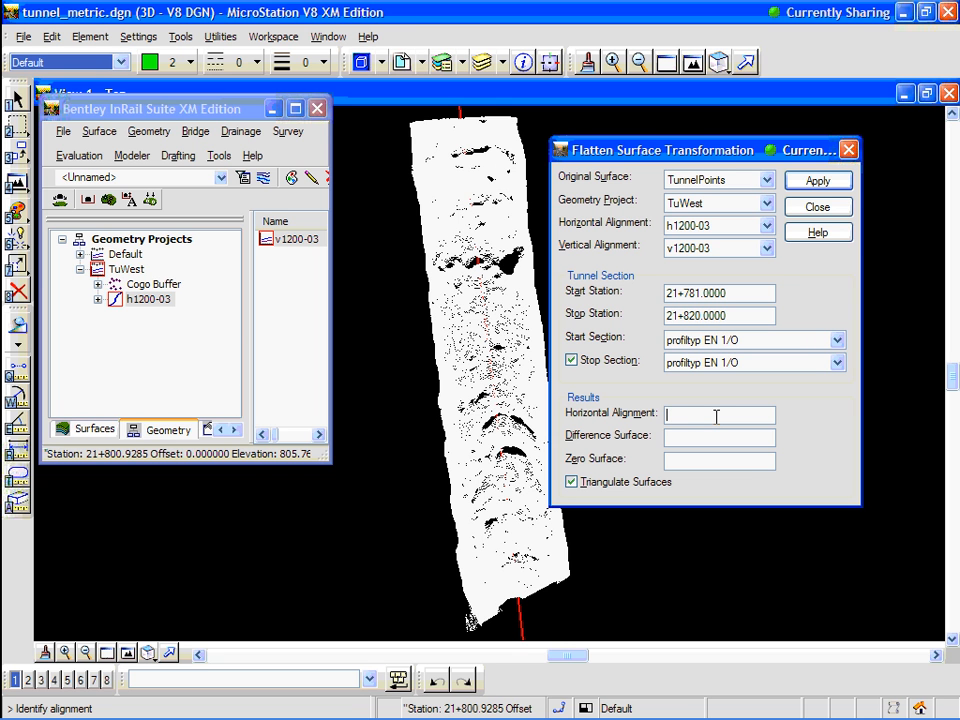
text(baseline)
click(698, 438)
text(difference)
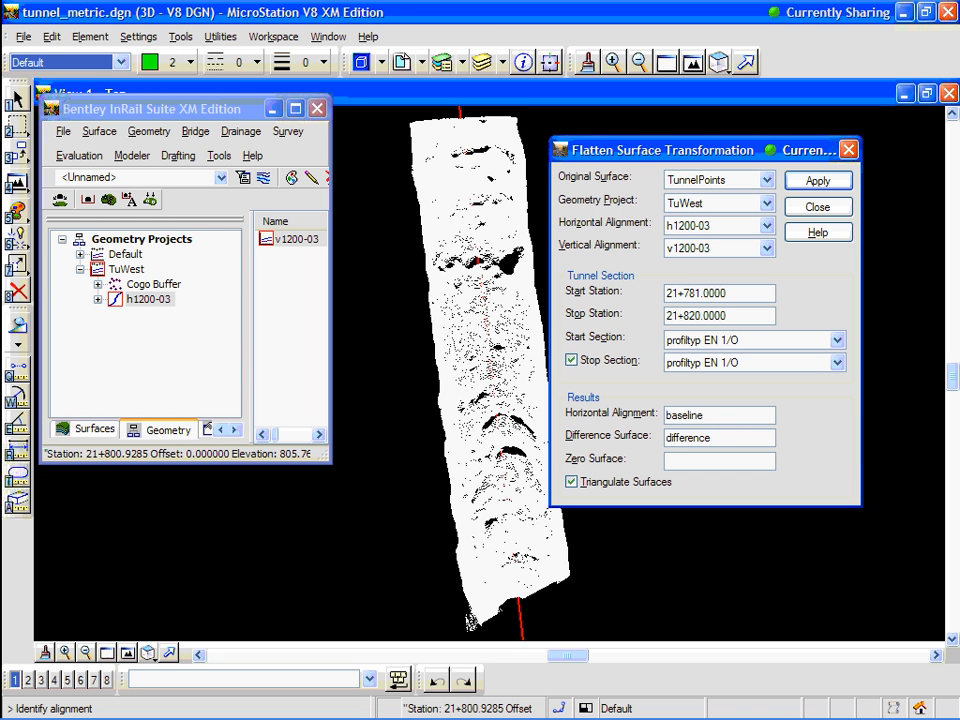
click(707, 463)
text(zero)
click(812, 182)
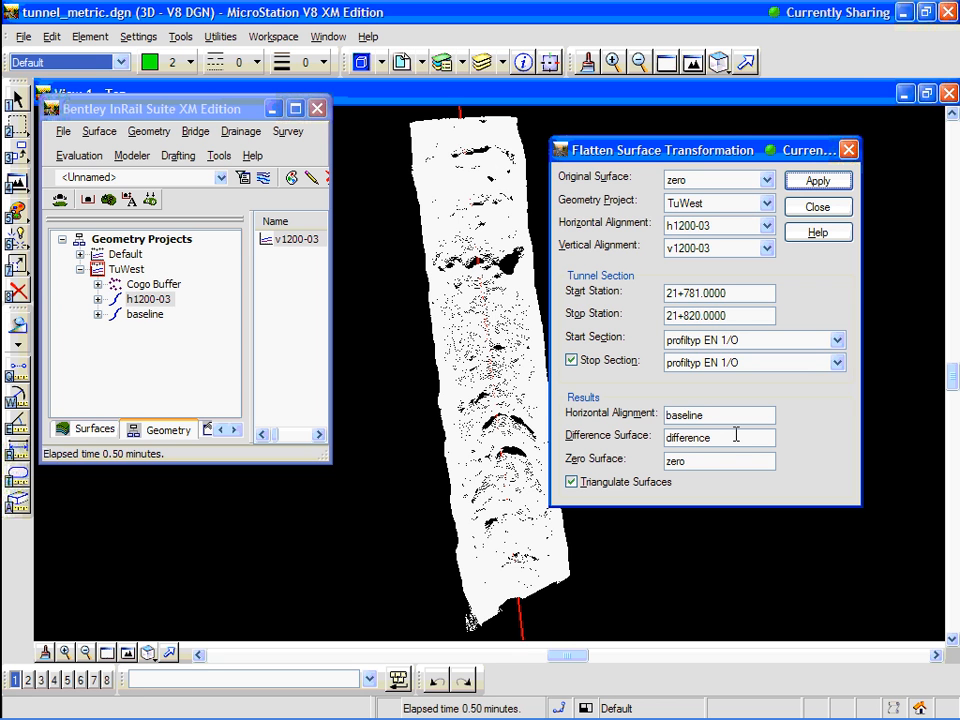
click(818, 207)
Step: Expand the baseline and h1200-03 alignments in the TuWest project to compare their vertical alignments
click(141, 315)
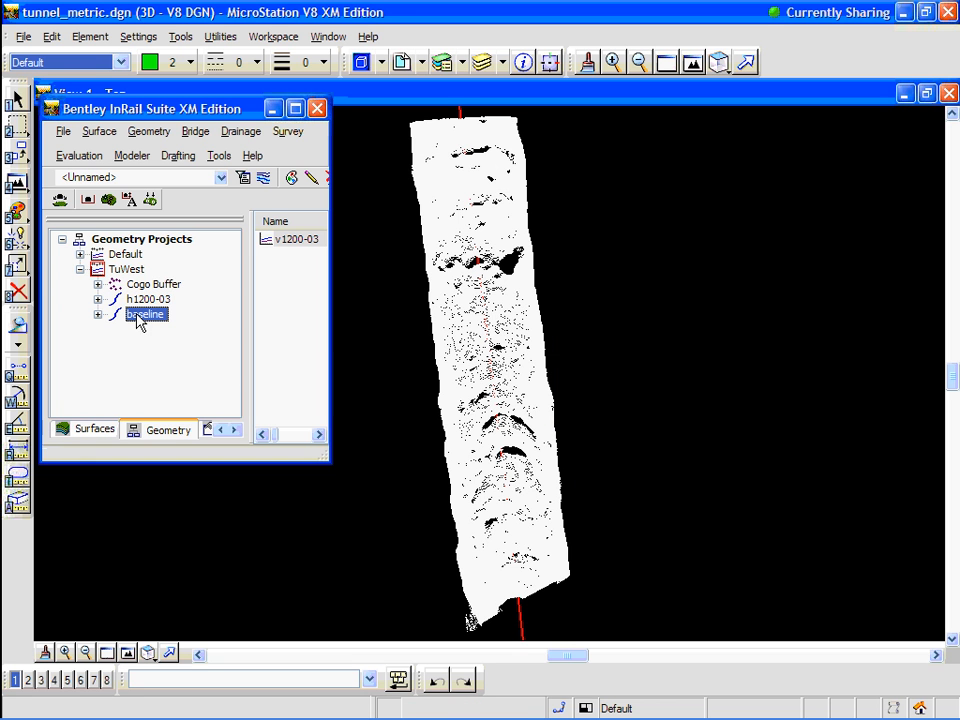
click(96, 314)
click(157, 329)
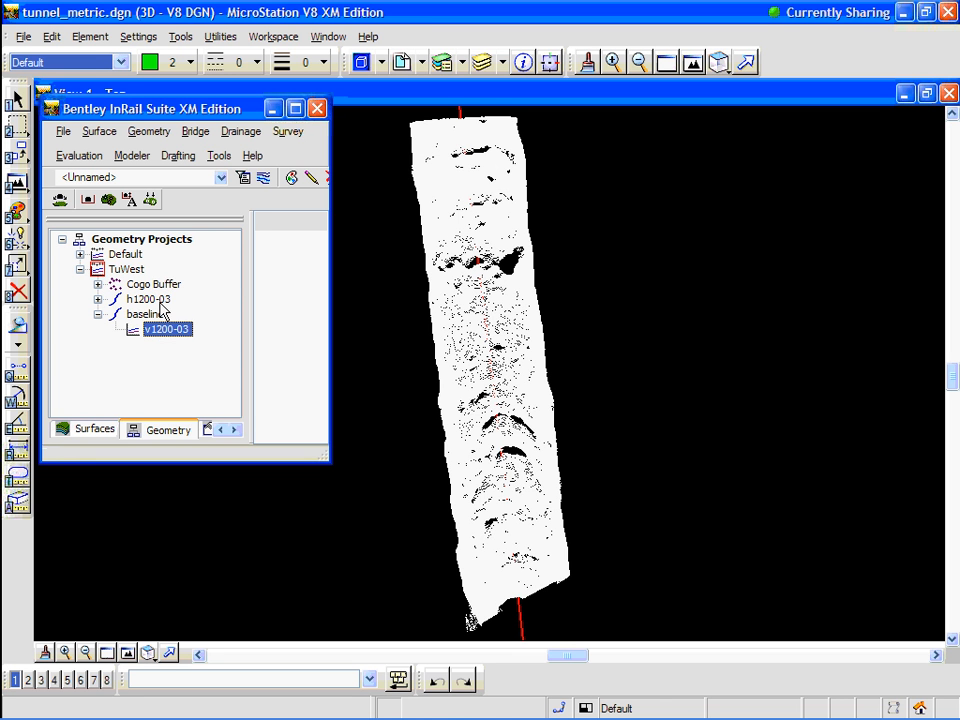
click(97, 299)
Step: Review the baseline horizontal alignment's description, stations, coordinates and tangent data, and close the review
click(141, 329)
right_click(155, 330)
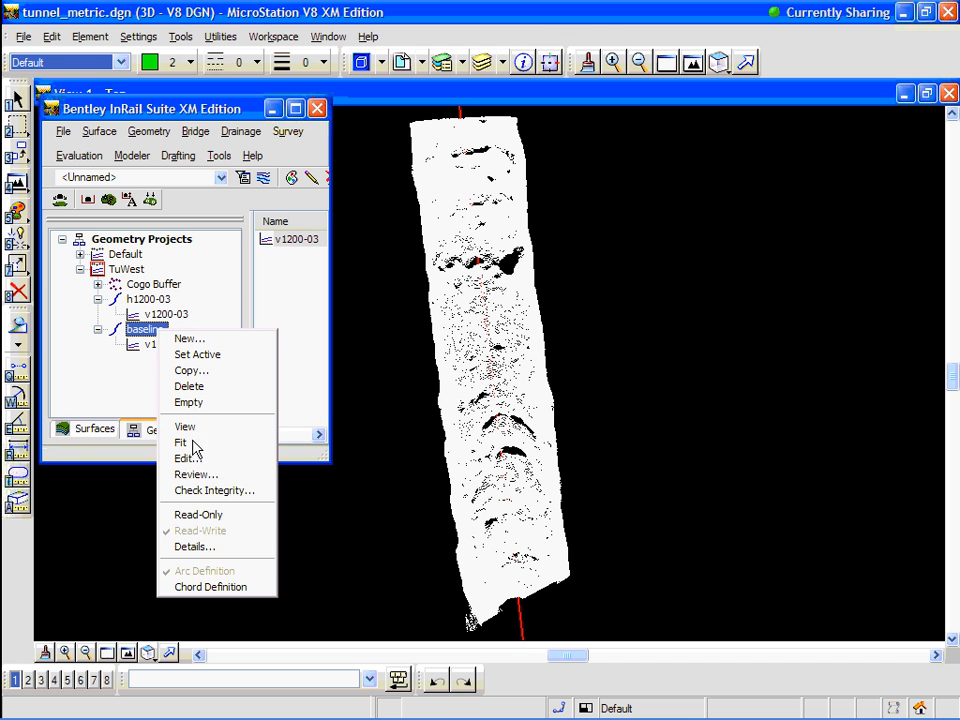
click(208, 475)
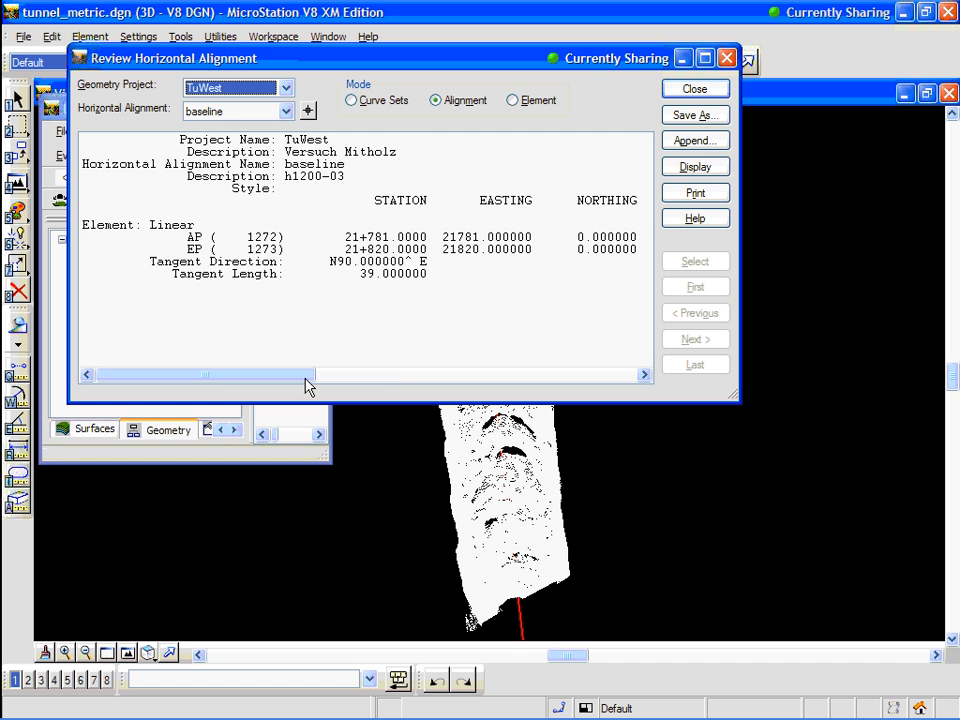
drag(308, 386, 262, 392)
click(295, 179)
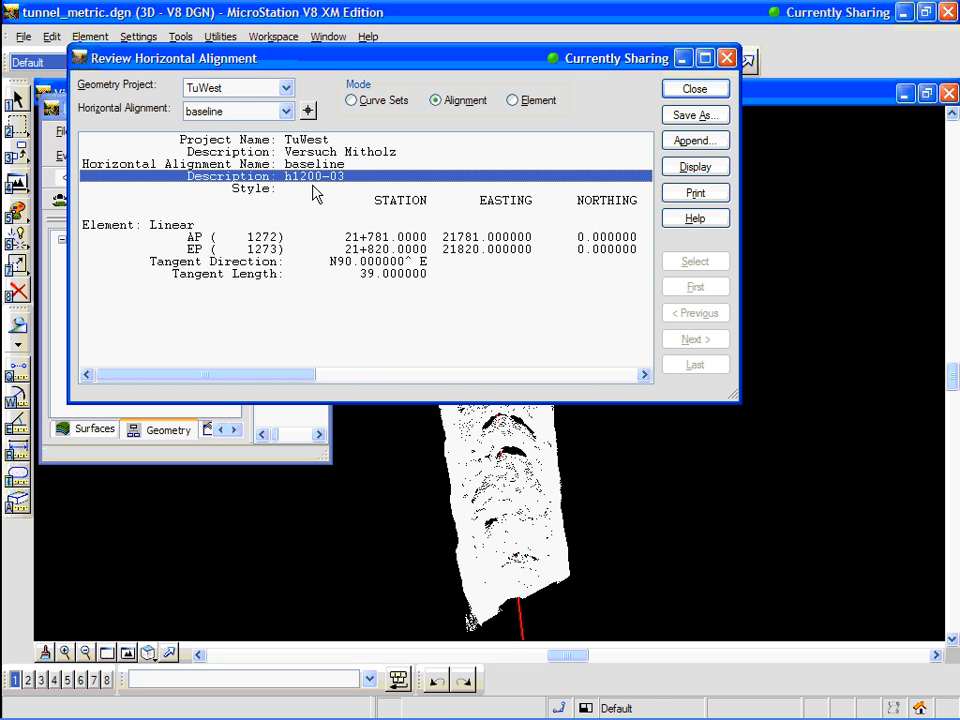
click(288, 112)
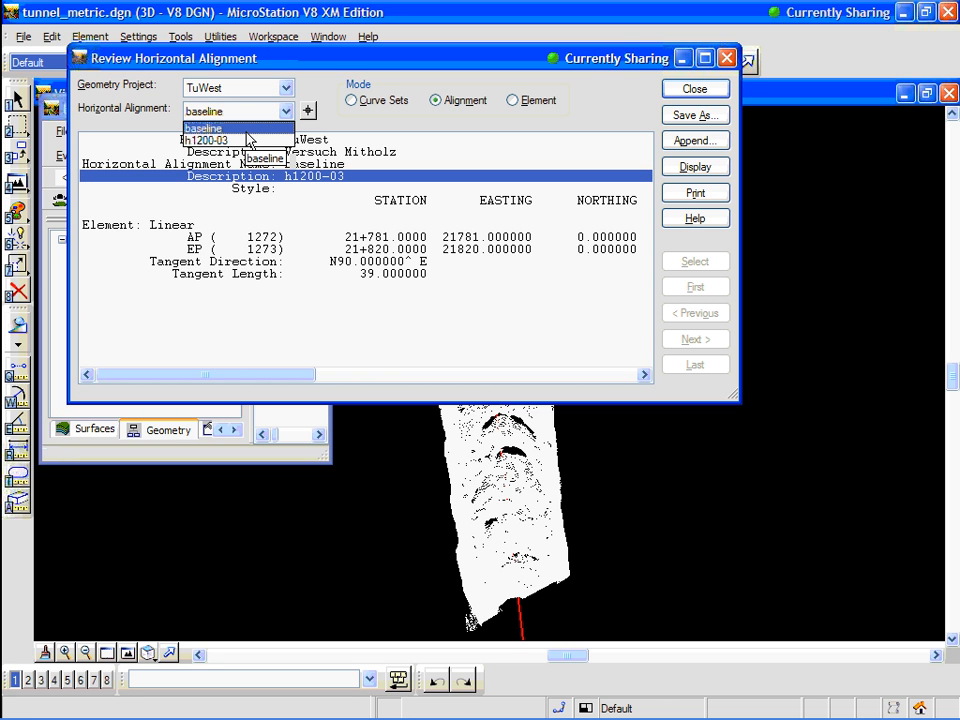
click(246, 130)
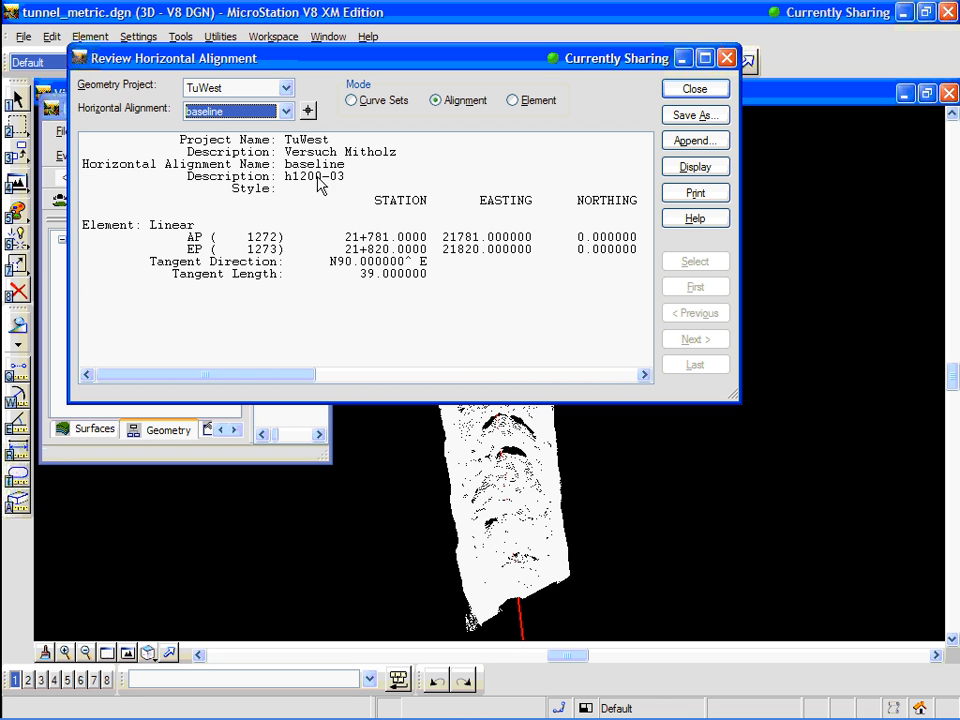
click(694, 91)
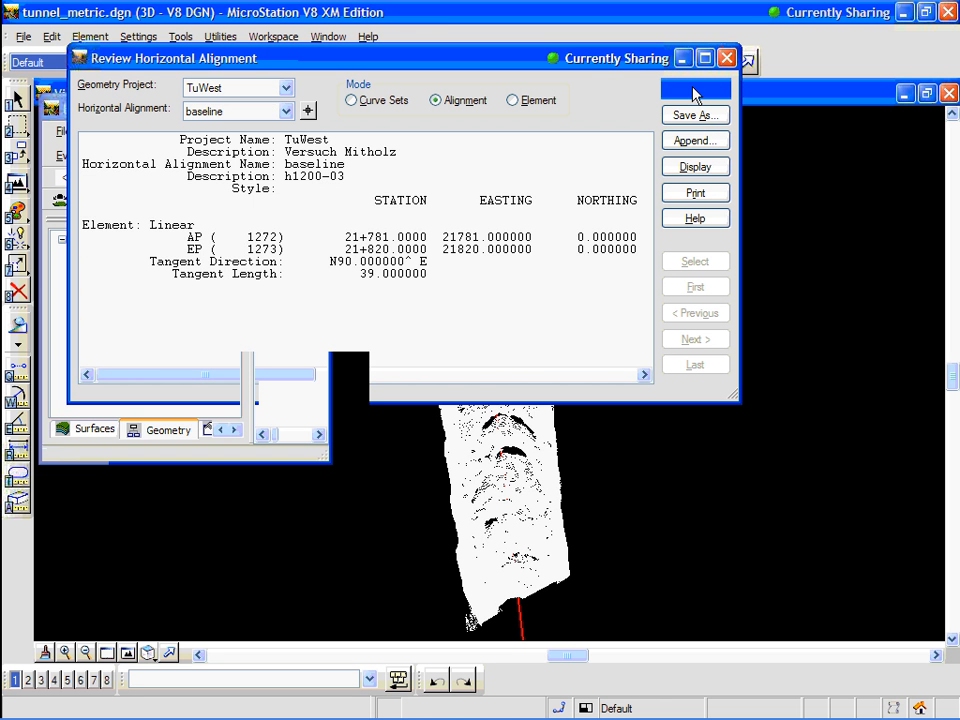
Step: Expand the difference surface and enlarge the InRail window to examine the coordinate and elevation extents of its data types
click(95, 429)
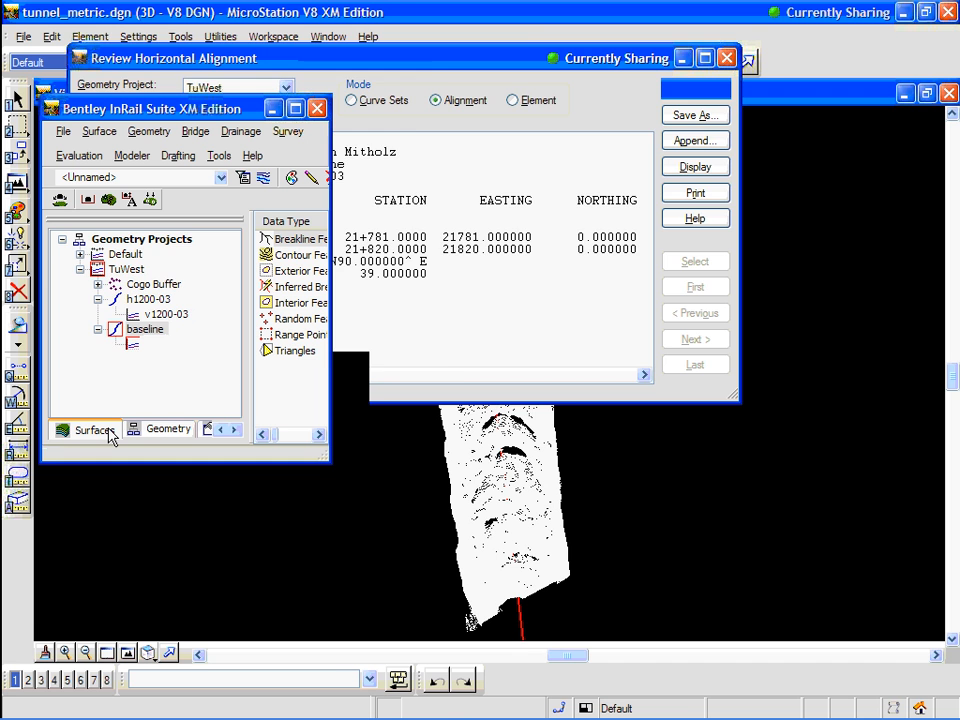
click(99, 288)
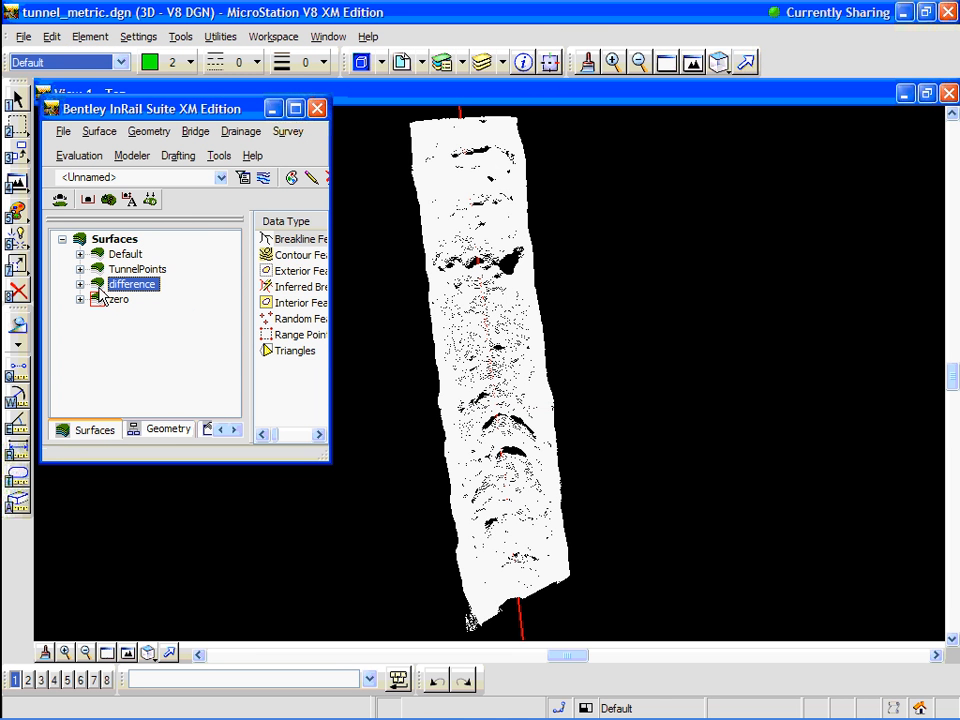
double_click(99, 288)
drag(329, 461, 702, 549)
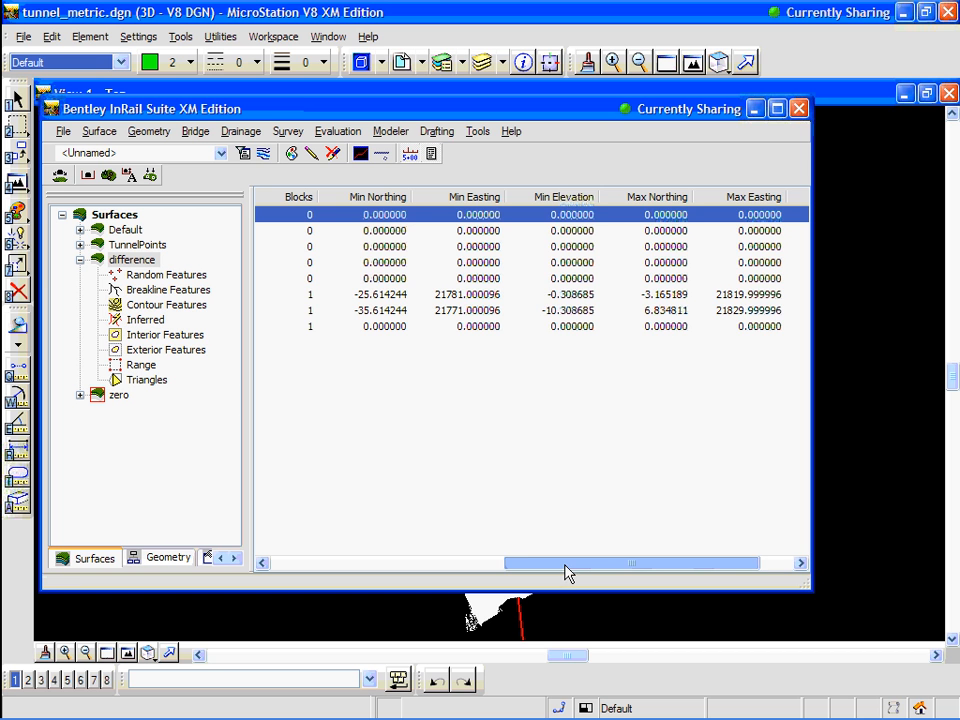
Step: Examine the northing, easting and elevation extents of the difference surface's random features and range points
drag(565, 572, 598, 575)
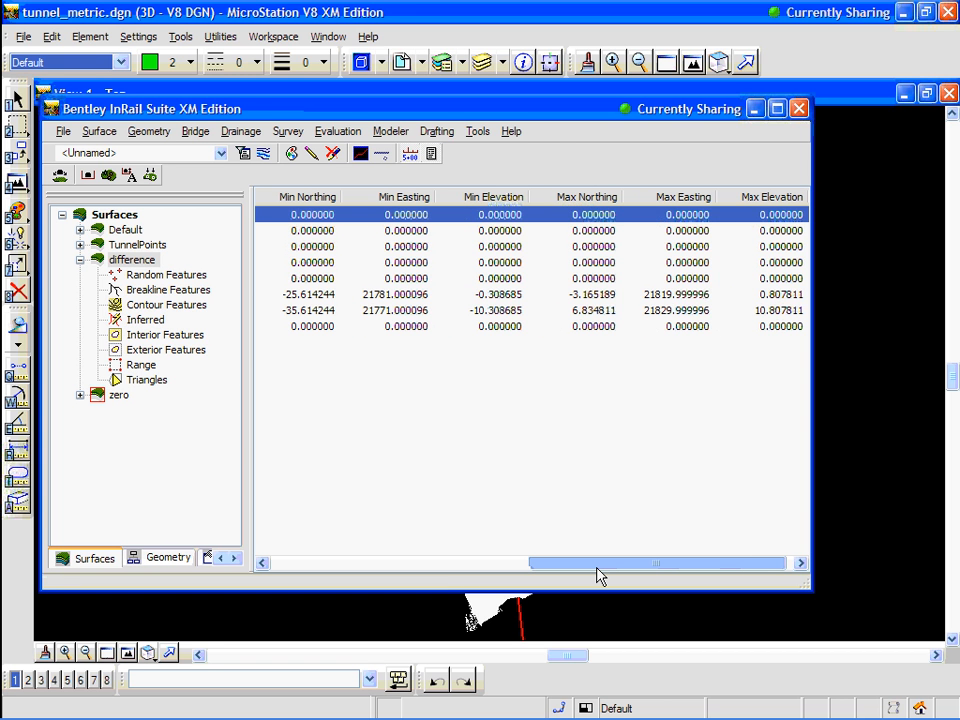
drag(597, 569, 607, 568)
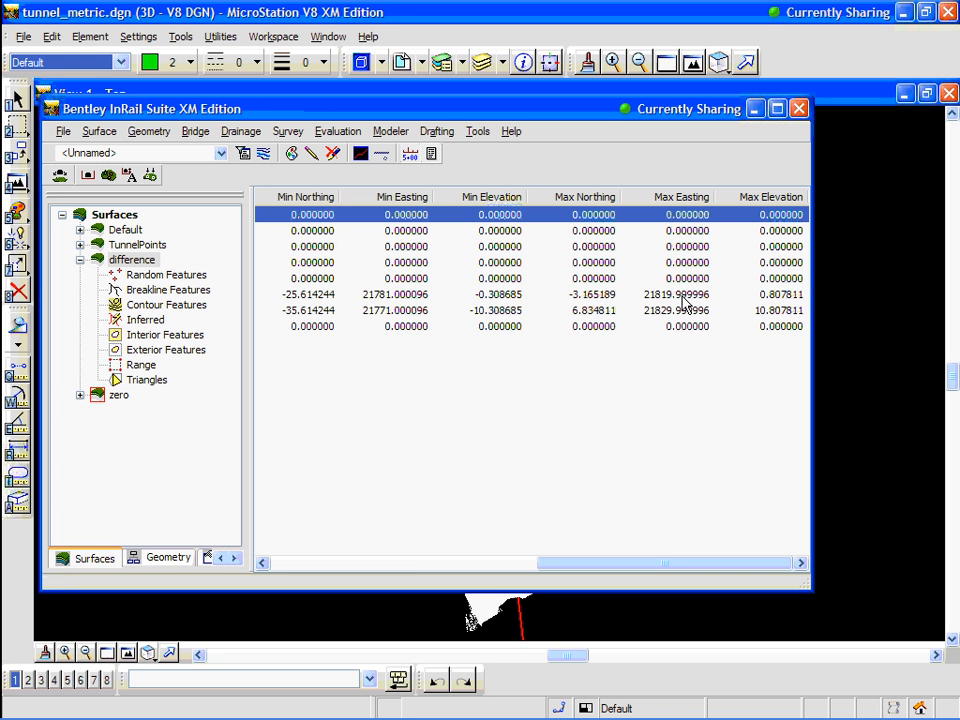
click(776, 296)
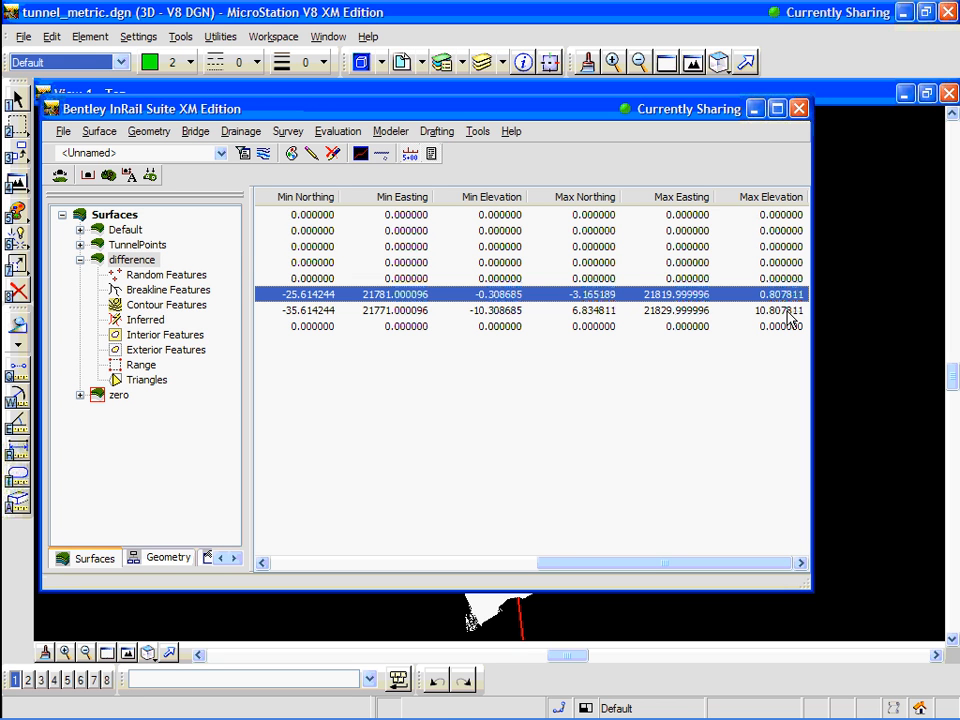
click(786, 311)
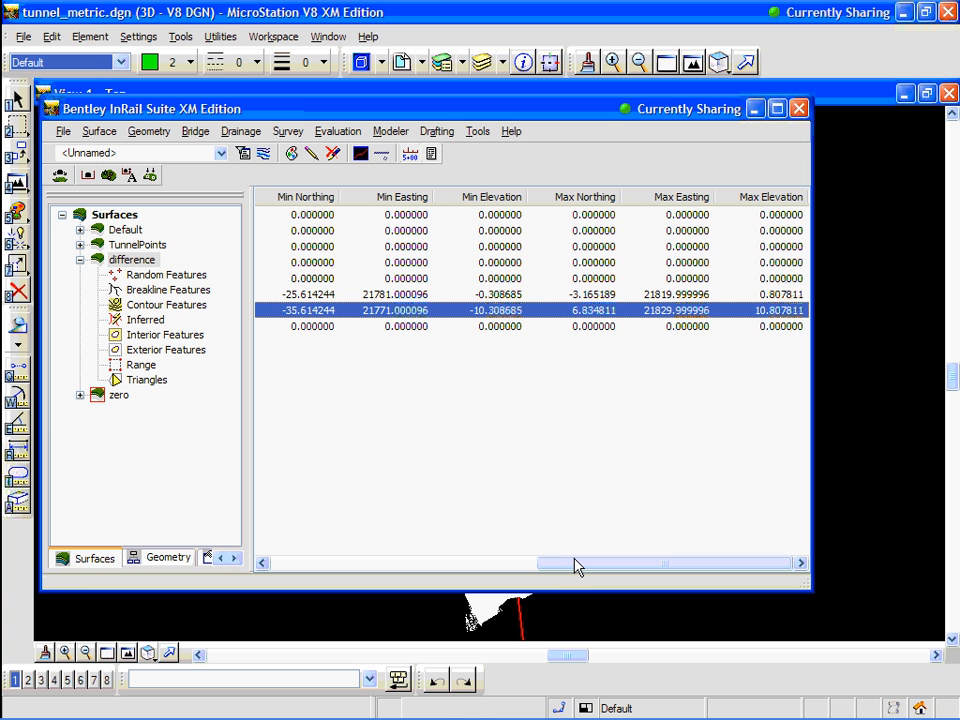
drag(573, 566, 567, 569)
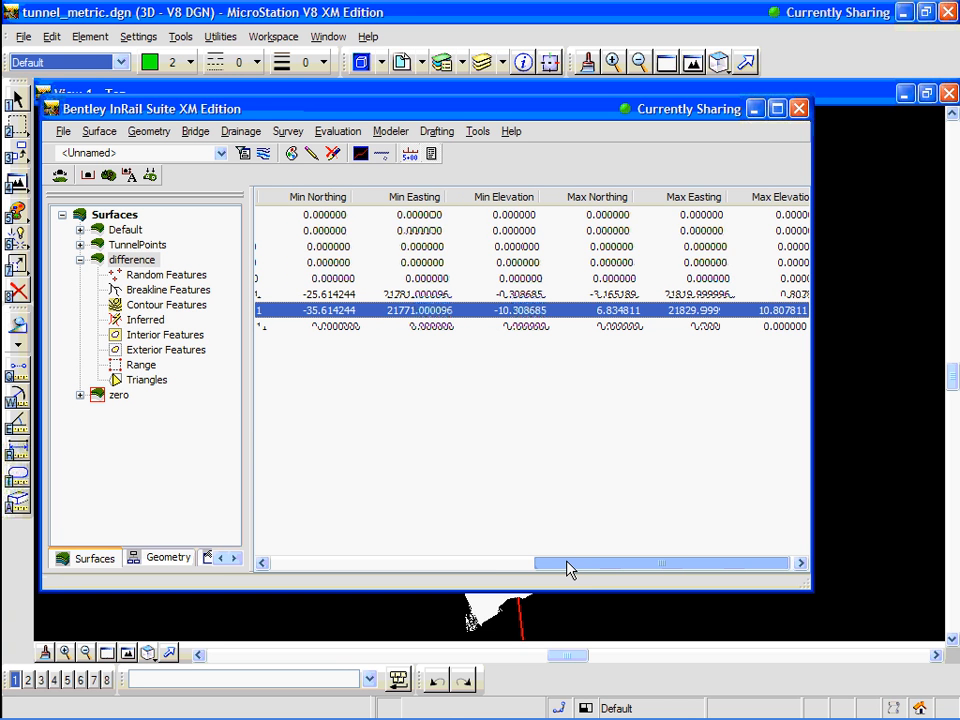
Step: Select the zero surface and examine the minimum and maximum elevations of its random features and range points
click(113, 396)
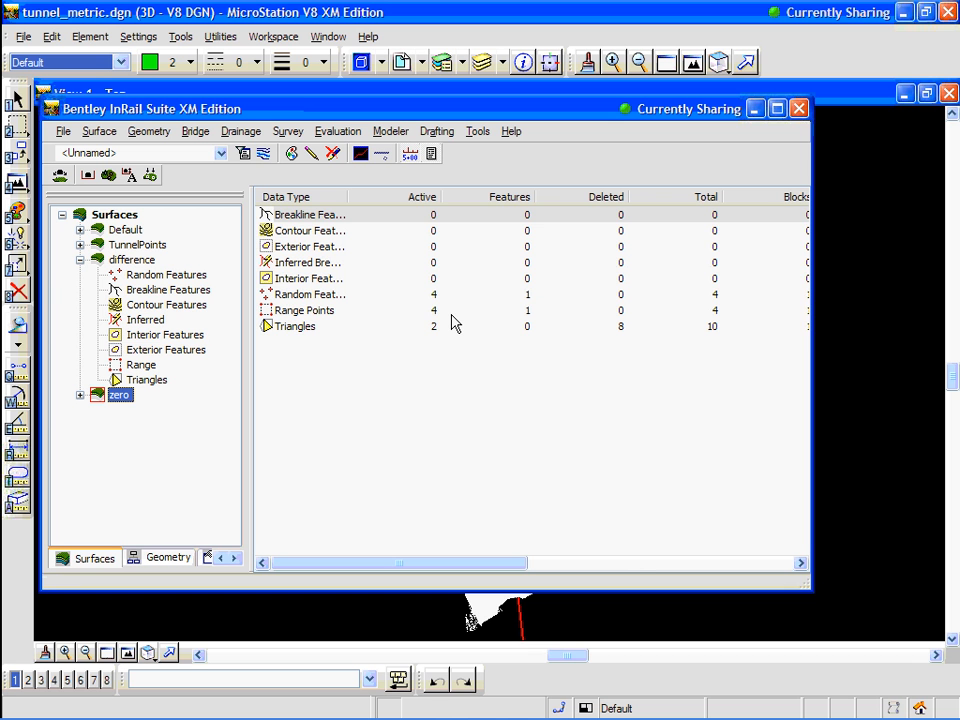
drag(505, 563, 768, 563)
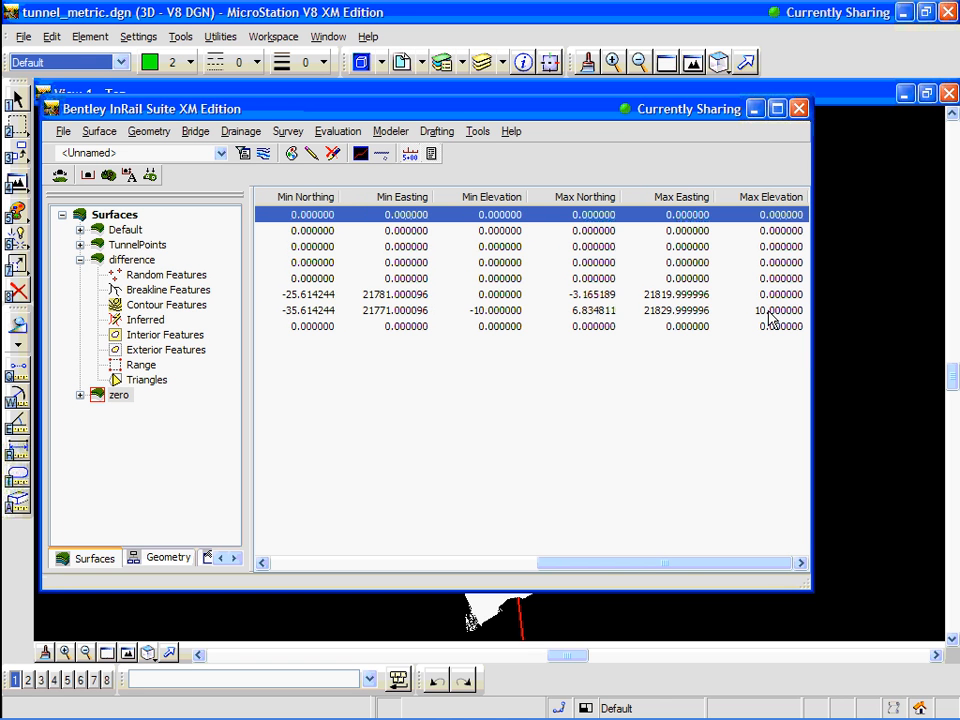
click(770, 312)
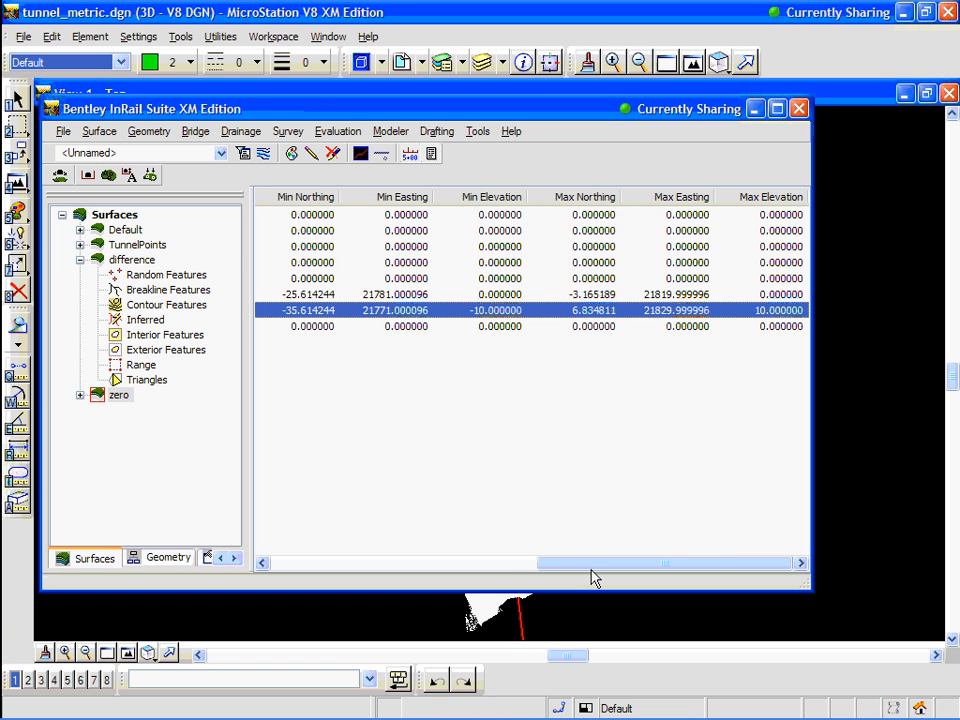
drag(593, 564, 588, 565)
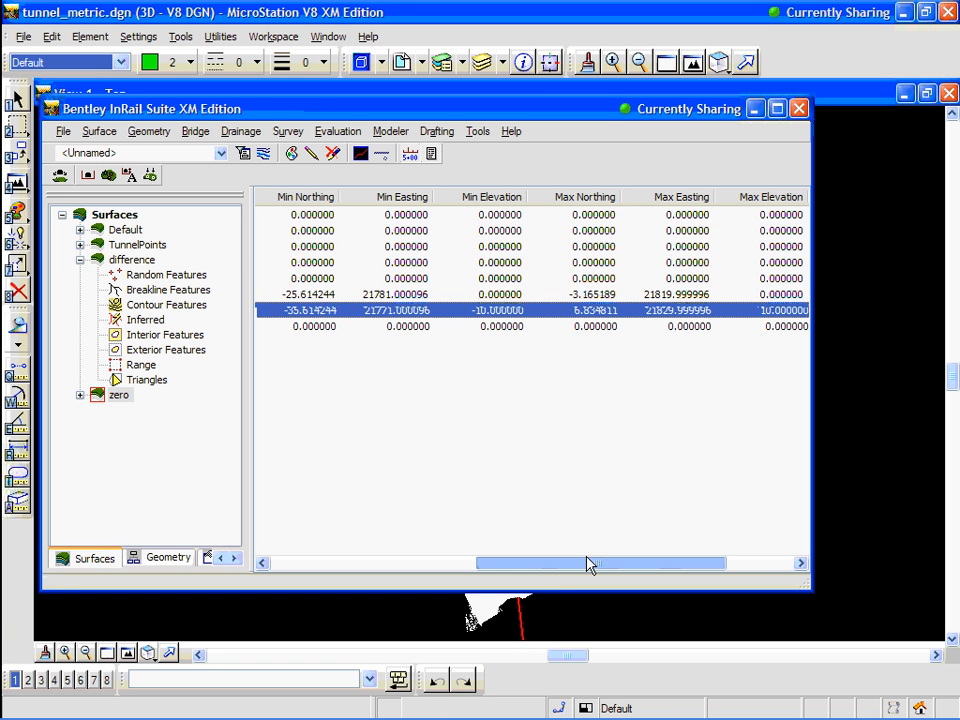
drag(498, 567, 306, 551)
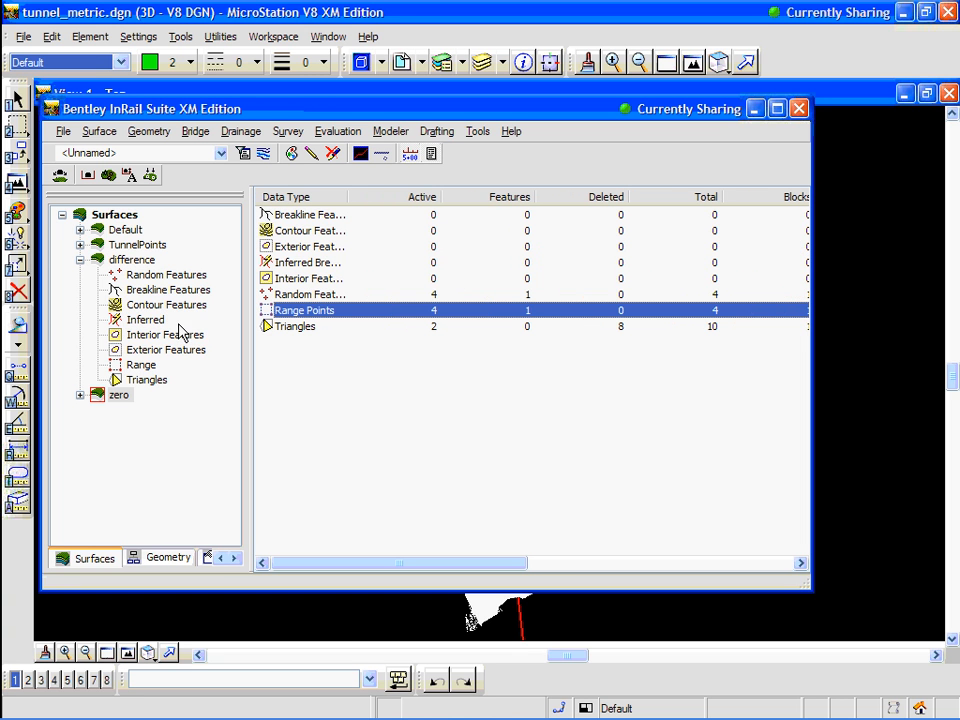
Step: Collapse the difference surface, select zero and shrink the InRail window to uncover the tunnel points in the drawing
click(80, 259)
click(119, 274)
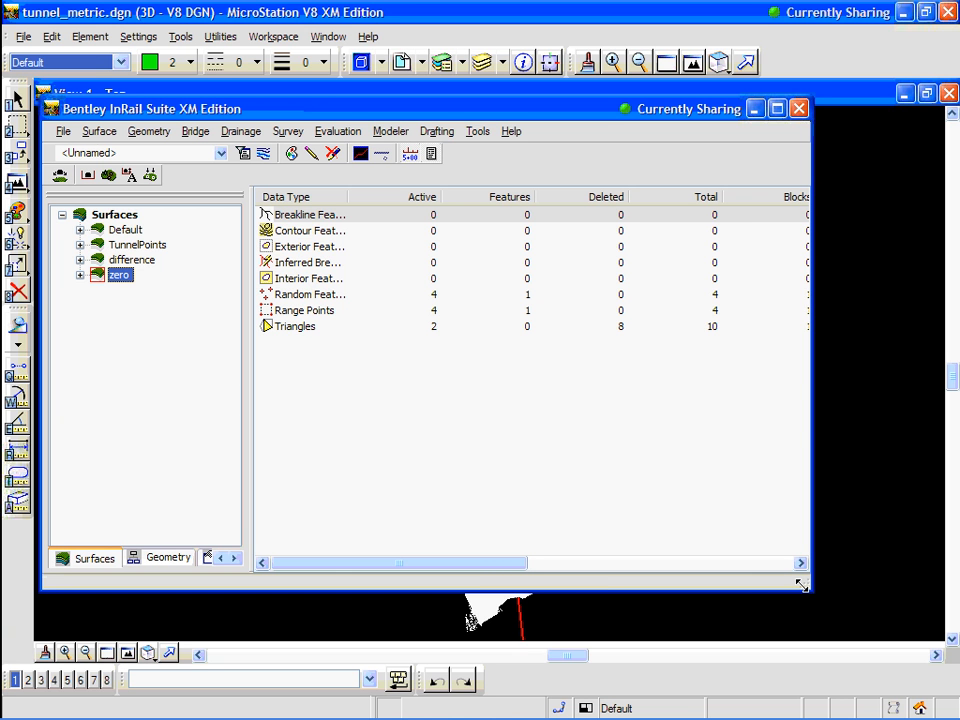
drag(802, 586, 749, 545)
drag(802, 586, 407, 391)
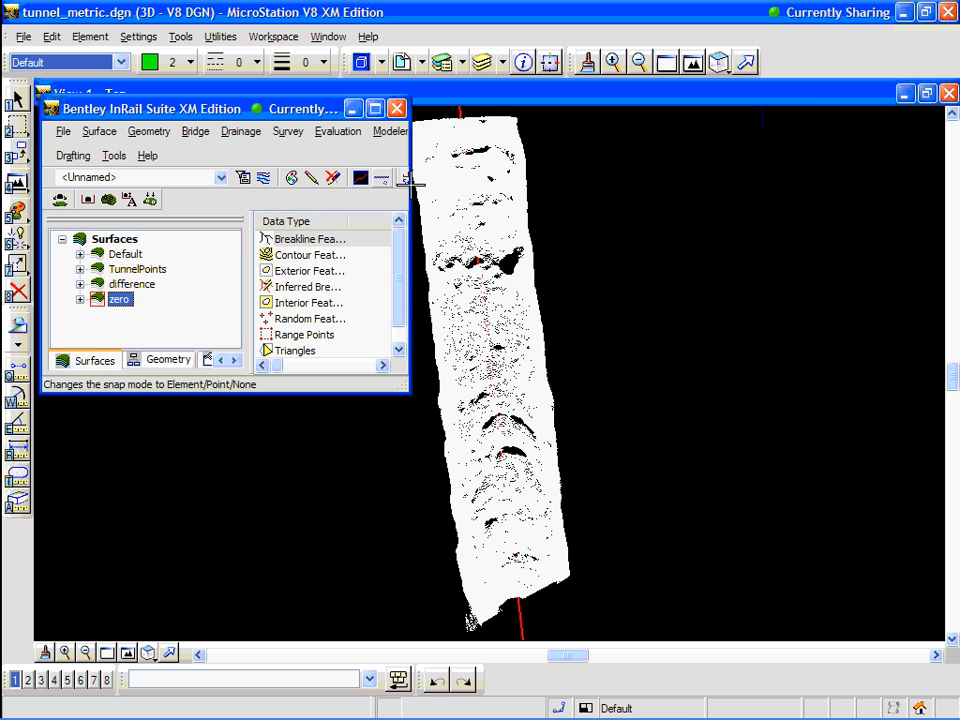
Step: Set the perimeter symbology colour to red and display the perimeter of the difference surface
click(100, 132)
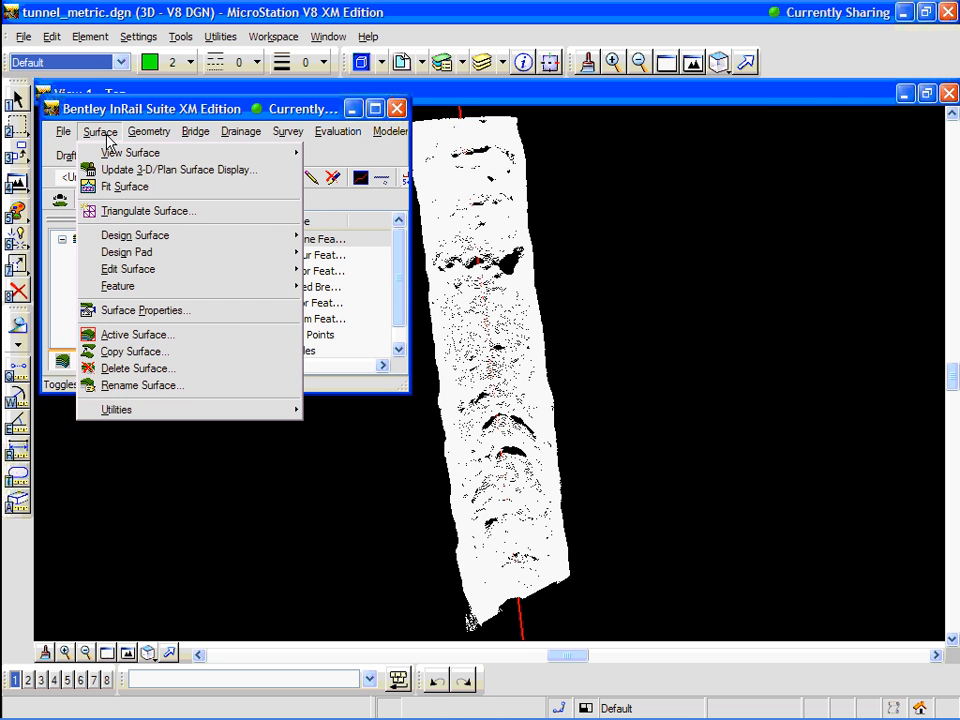
mouse_move(108, 157)
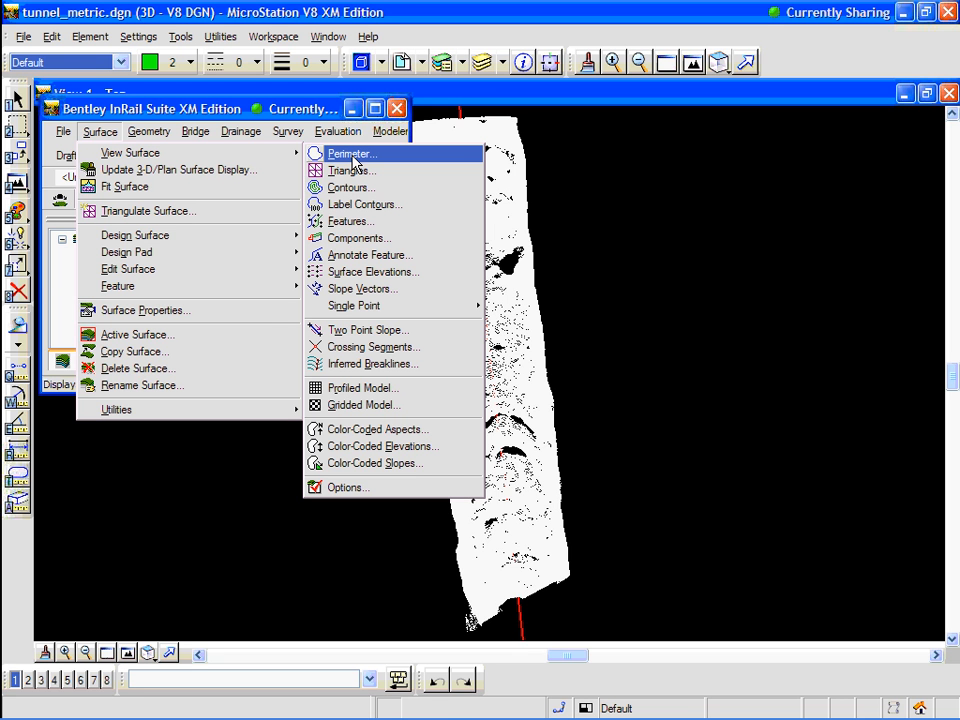
click(352, 155)
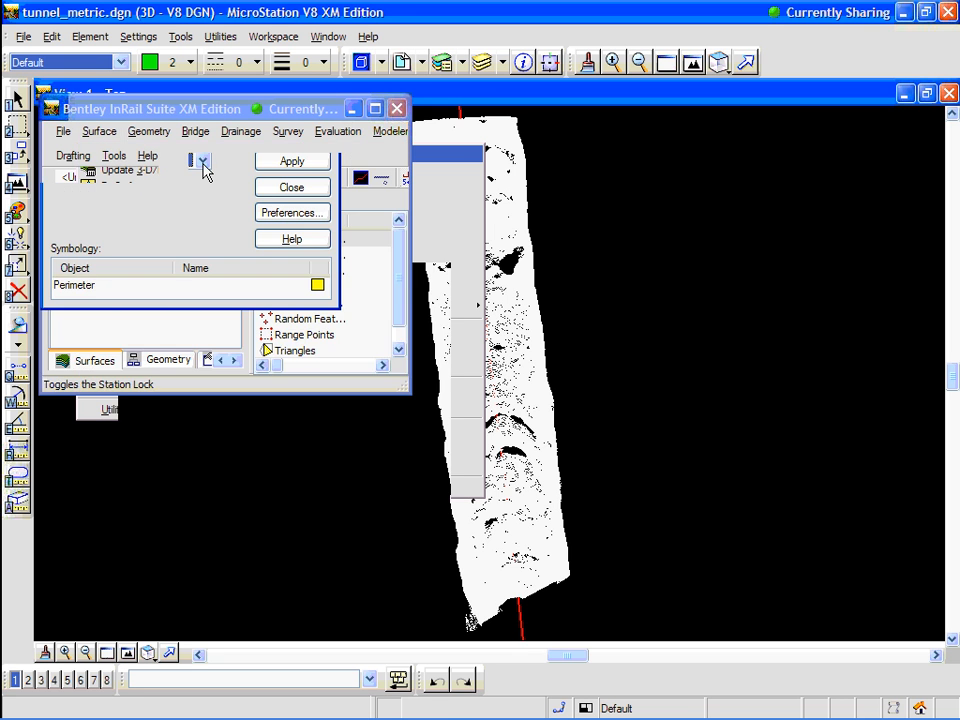
double_click(317, 287)
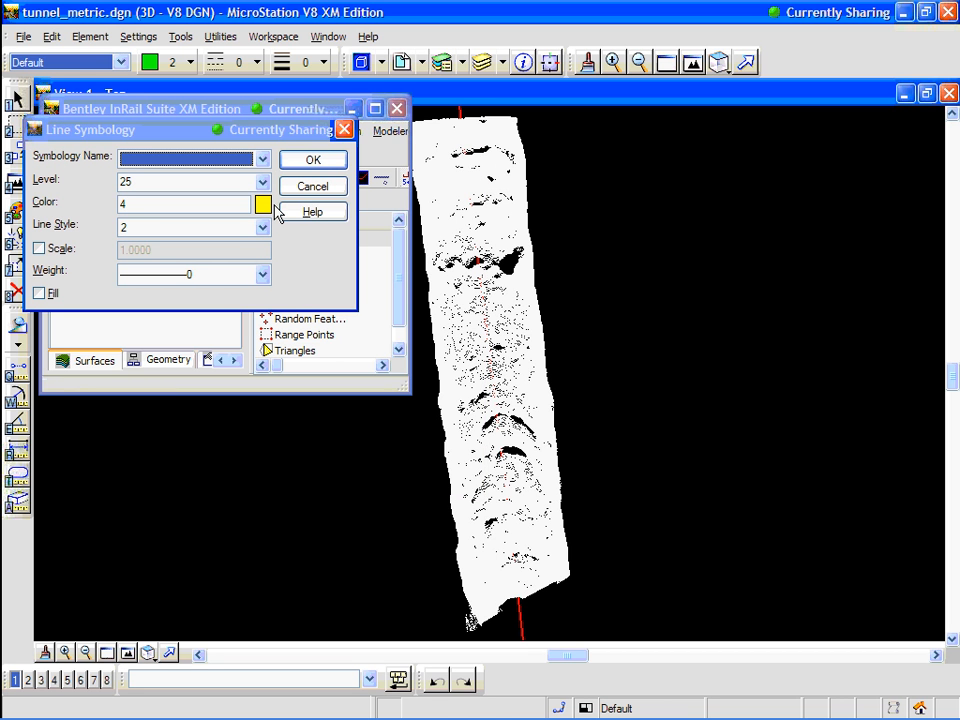
click(262, 204)
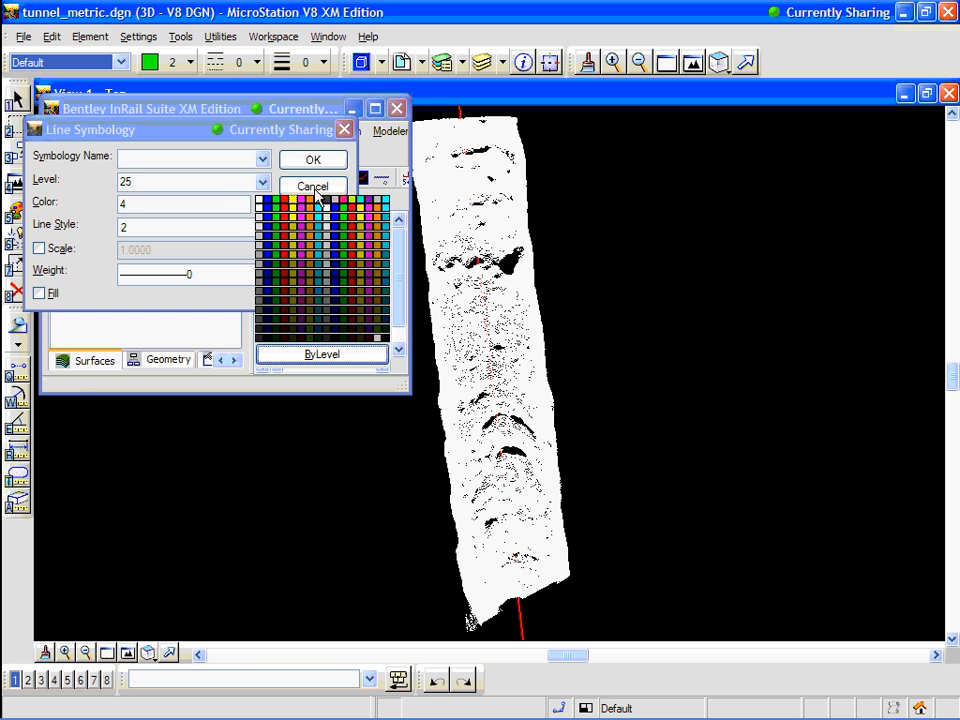
click(314, 187)
click(316, 193)
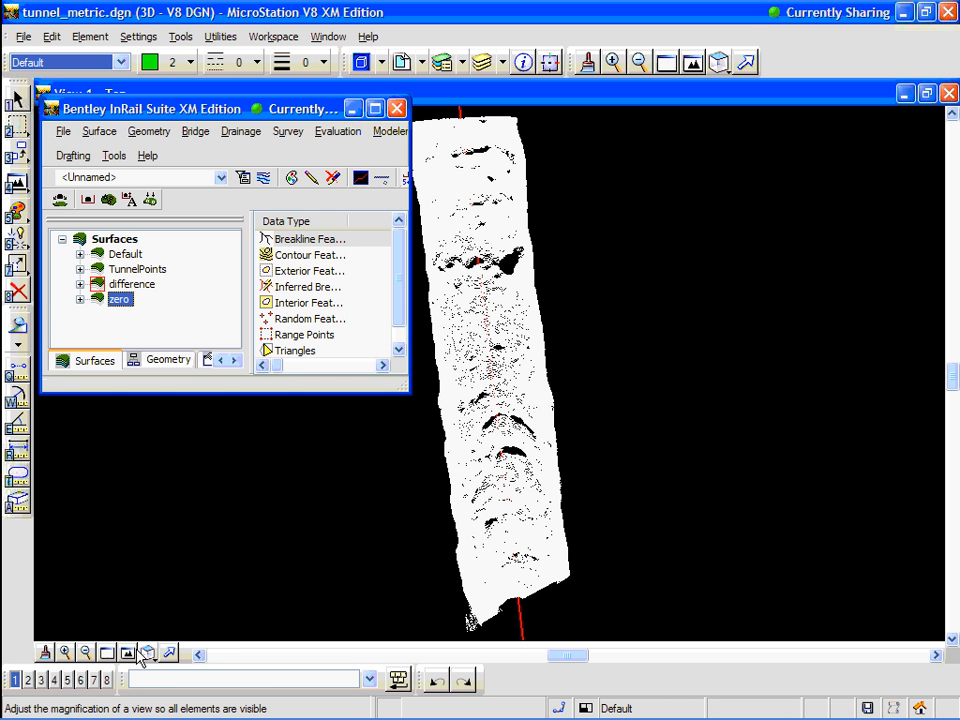
Step: Select and delete all existing elements in the drawing, shrinking the InRail window out of the way, and compress the design file
click(135, 652)
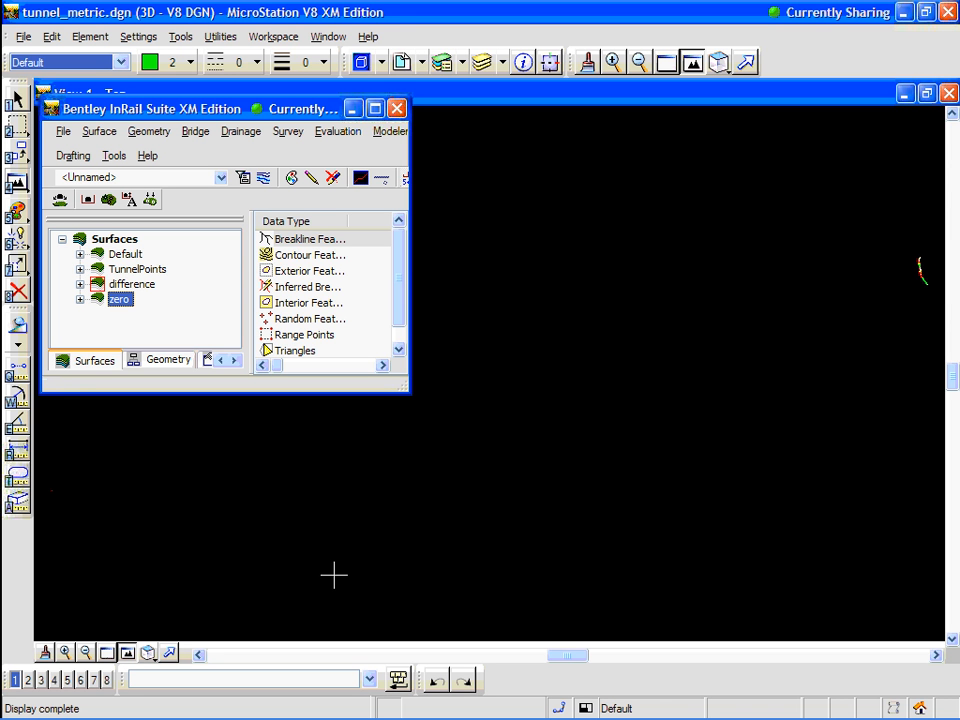
drag(401, 393, 305, 286)
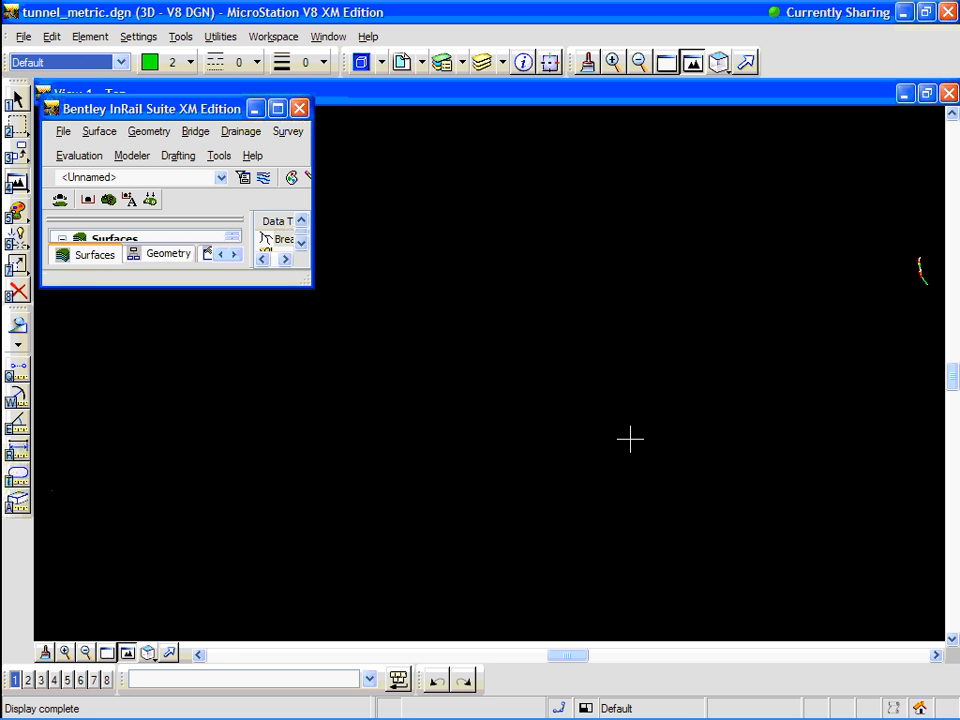
scroll(630, 438, down, 3)
scroll(630, 439, down, 2)
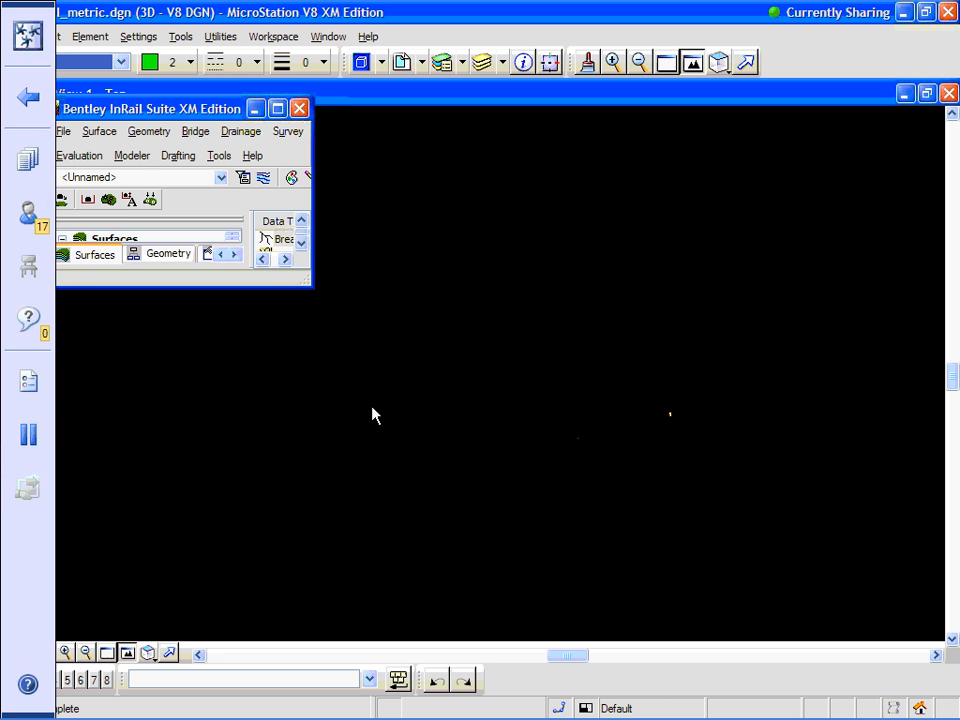
click(17, 100)
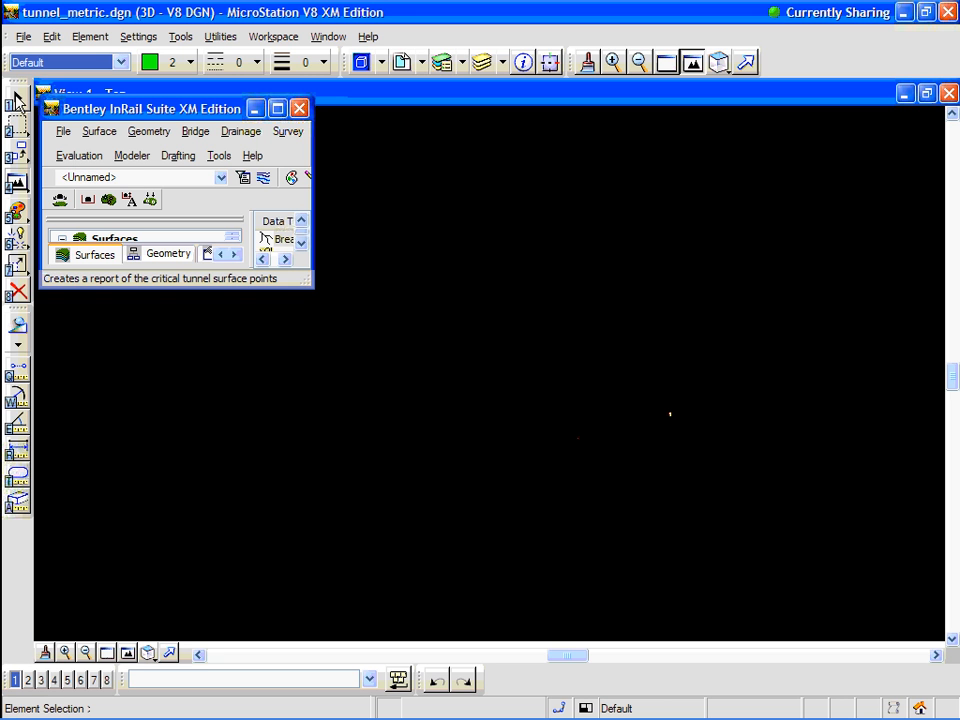
drag(211, 557, 891, 299)
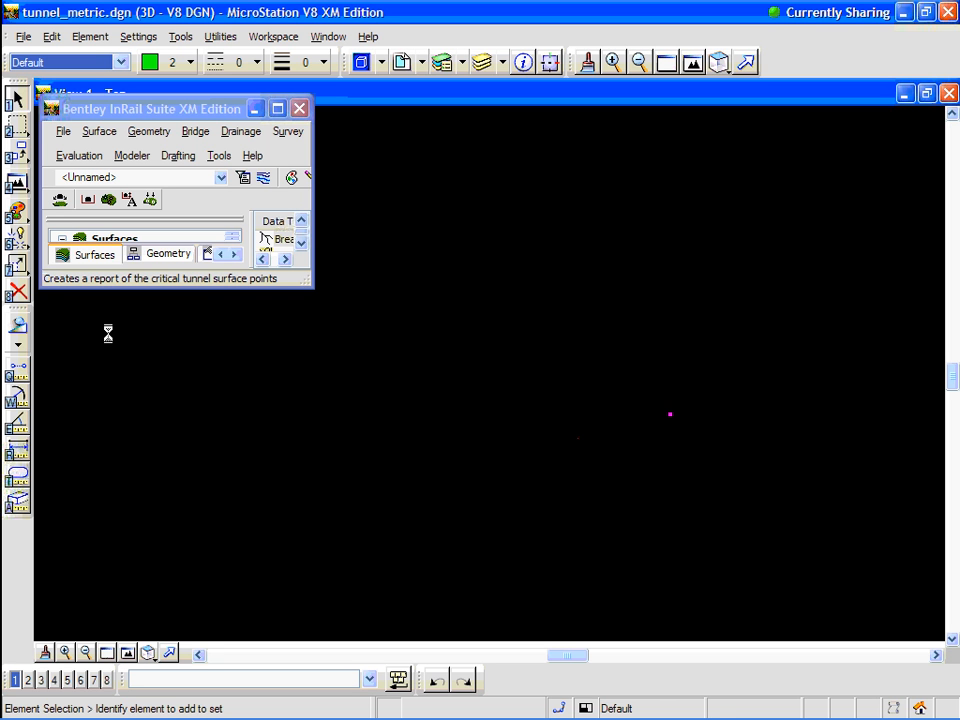
click(17, 290)
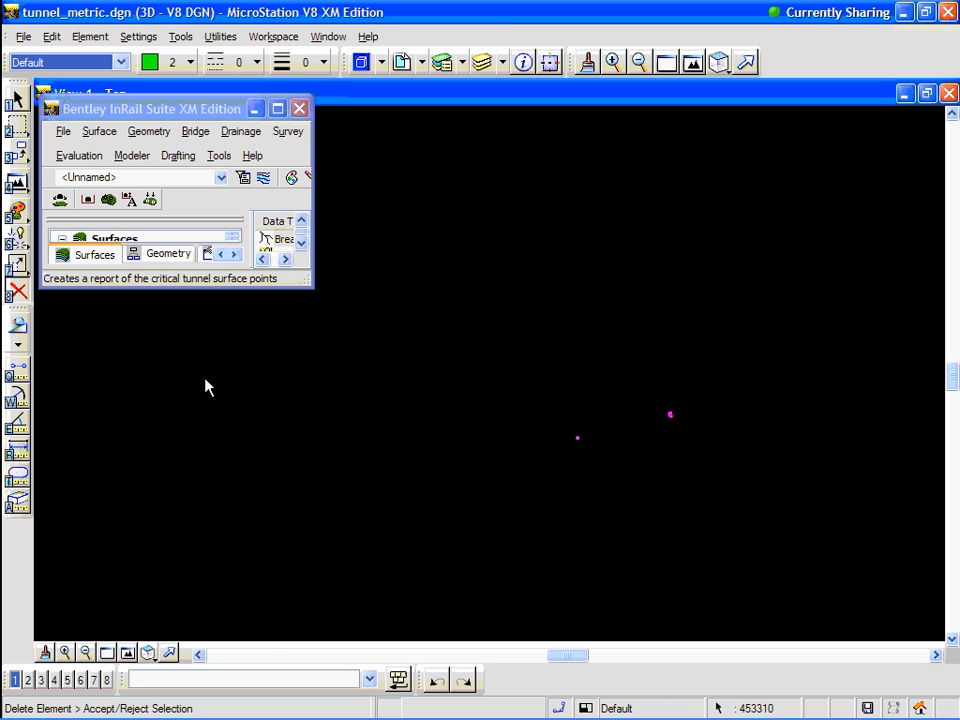
click(206, 387)
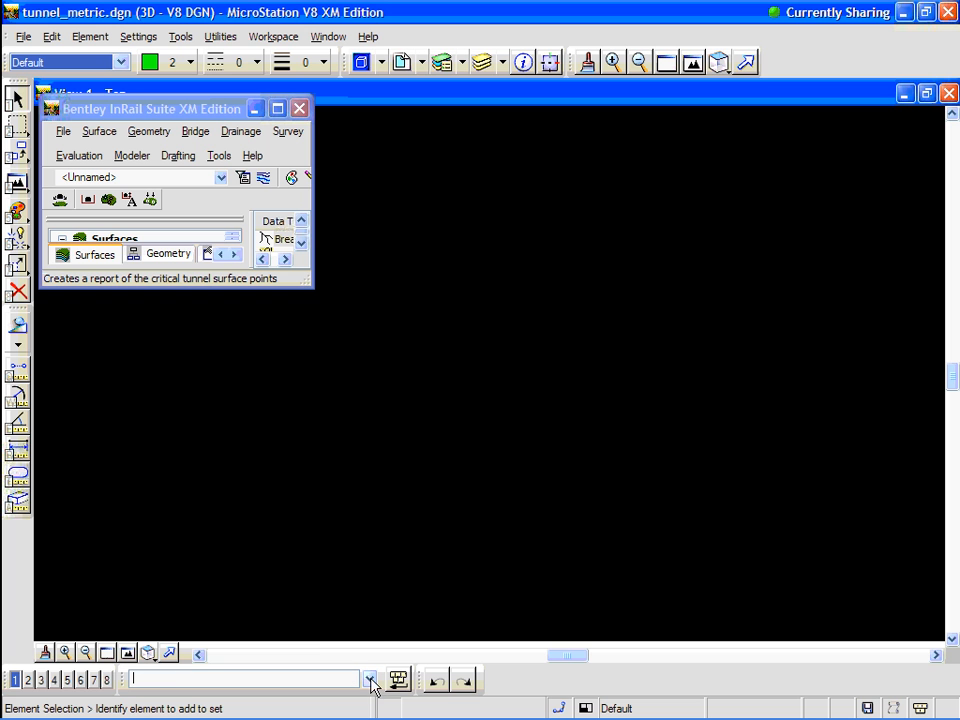
text(compress)
key(Return)
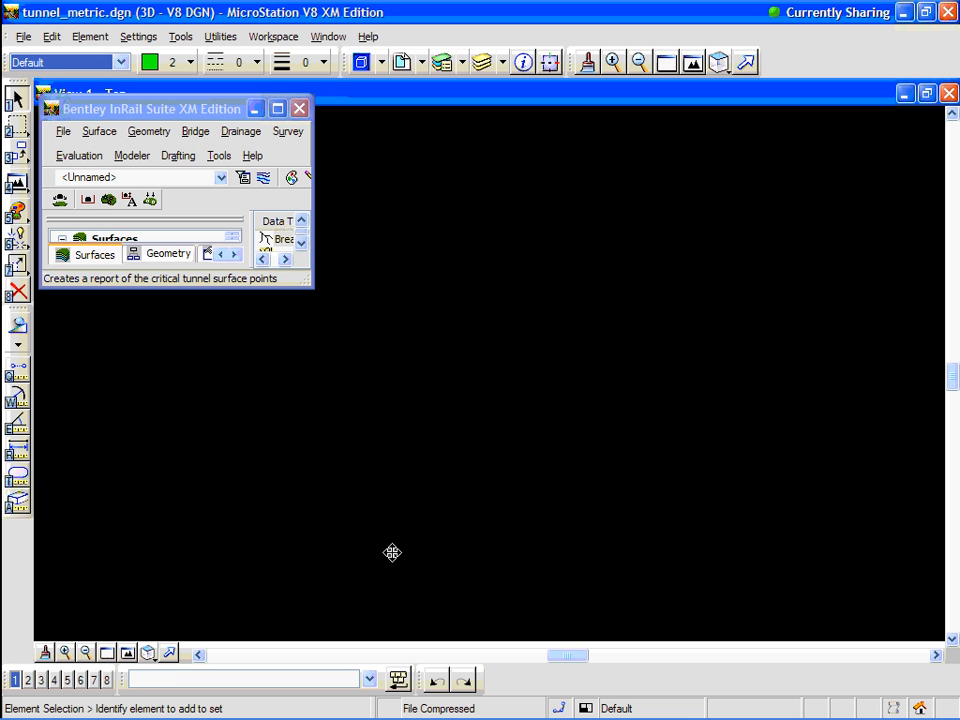
Step: Redisplay the perimeter of the difference surface in the emptied drawing
click(99, 132)
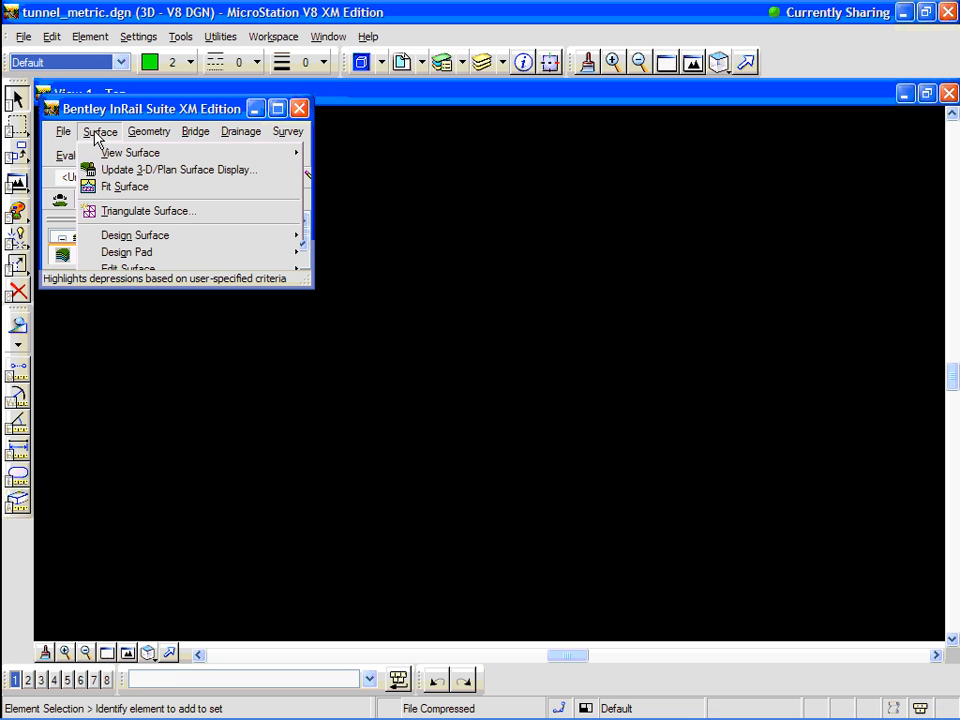
mouse_move(130, 152)
click(342, 154)
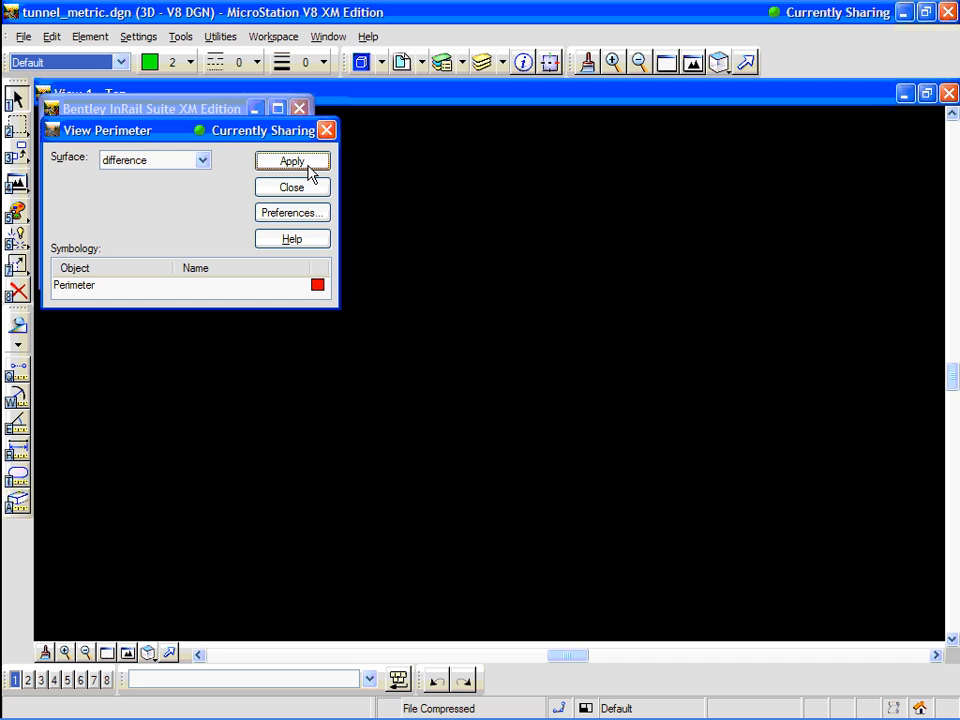
click(127, 652)
Step: Display the perimeter of the zero surface in yellow, colour 4, and close the perimeter settings
click(203, 162)
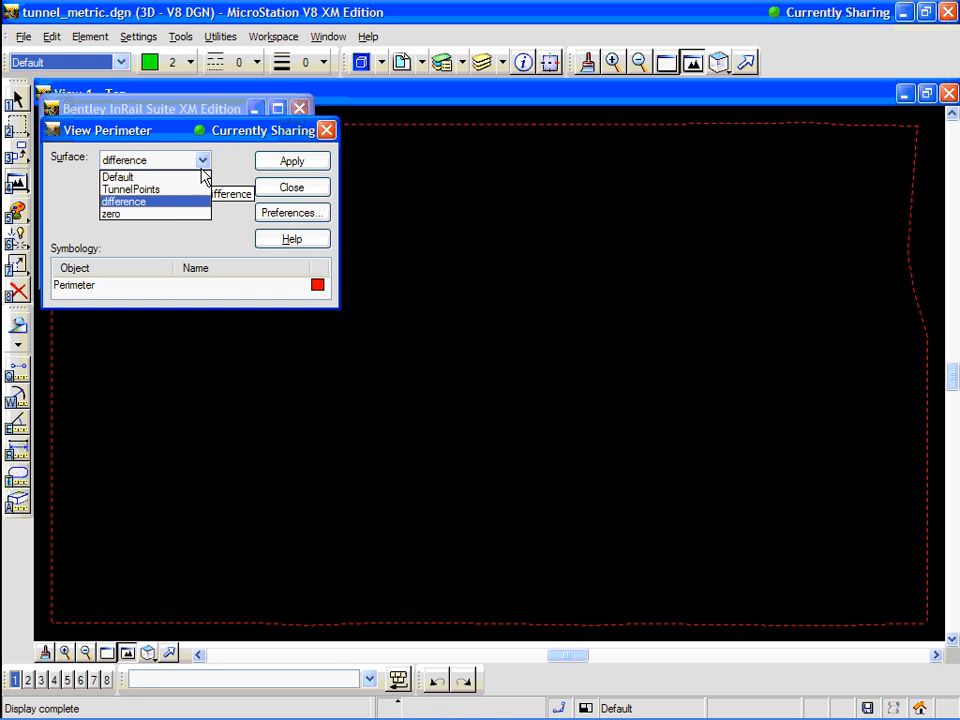
click(169, 212)
click(317, 287)
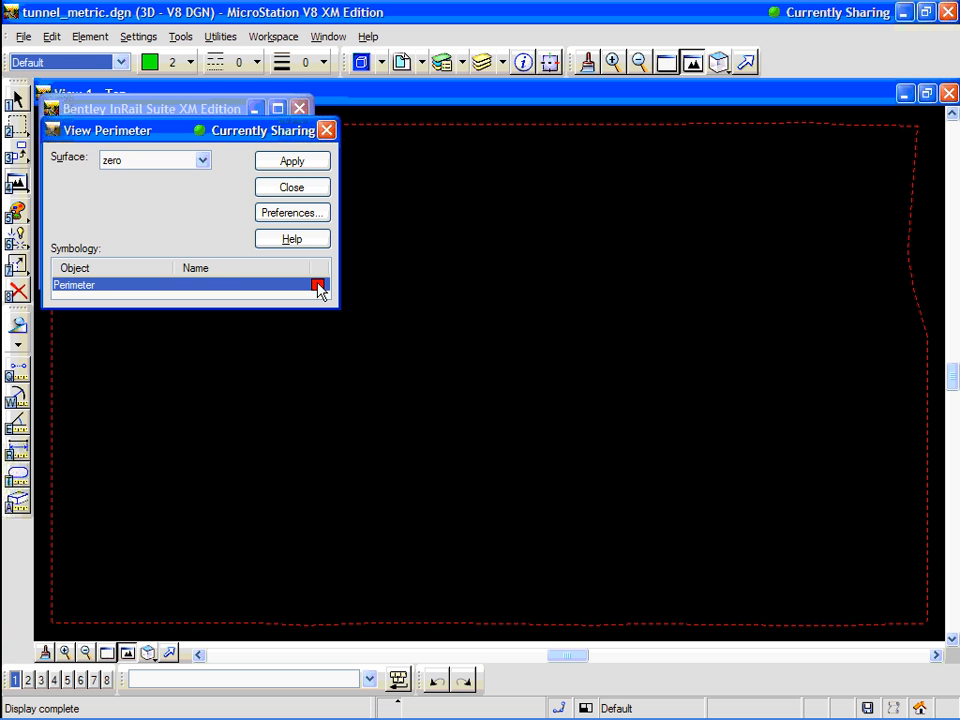
double_click(317, 287)
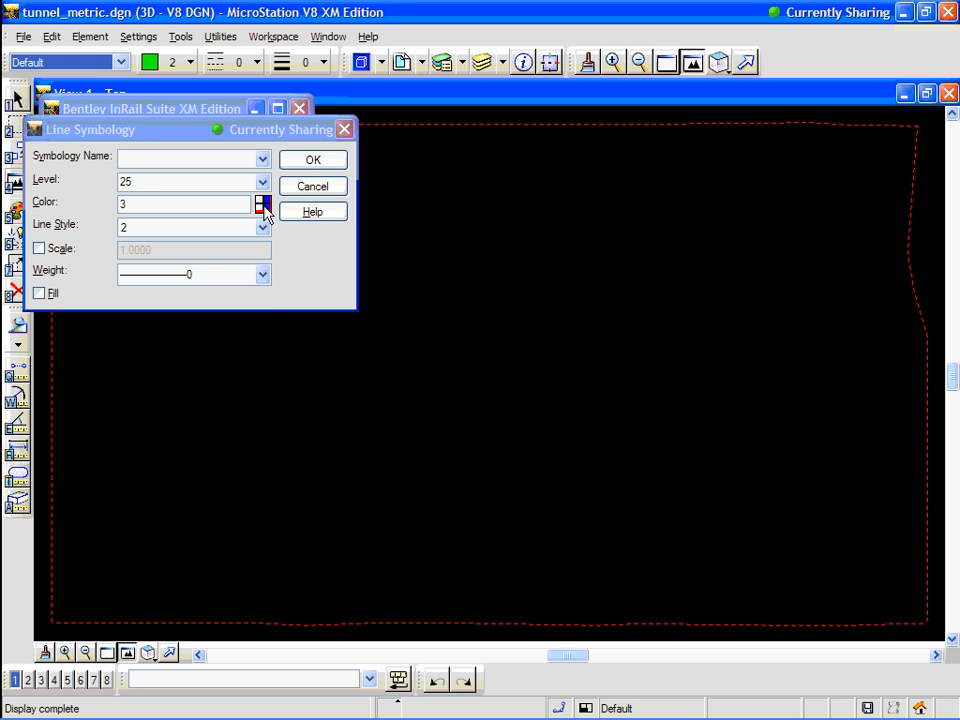
click(262, 204)
click(291, 198)
click(292, 162)
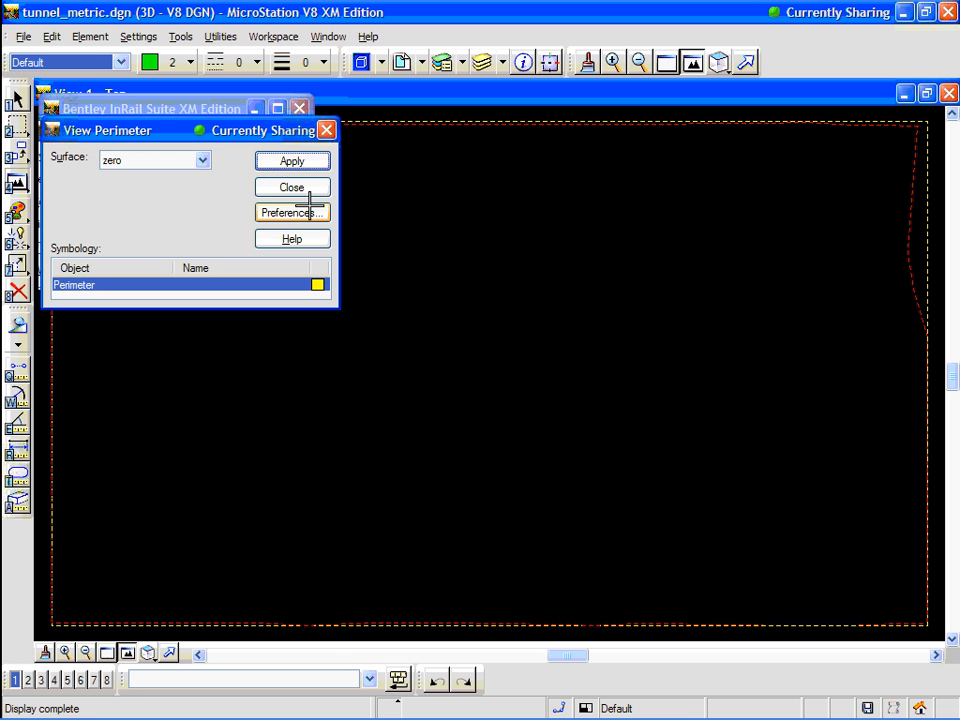
click(292, 188)
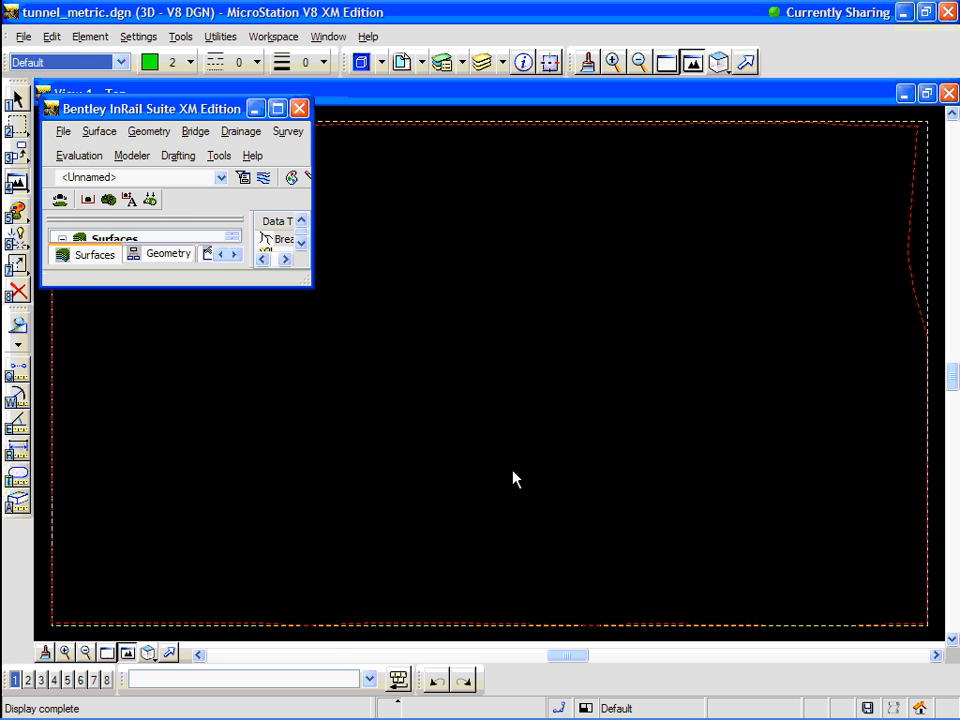
Step: Place a rectangular block fence around a small area in the upper middle of the surface perimeters
click(17, 125)
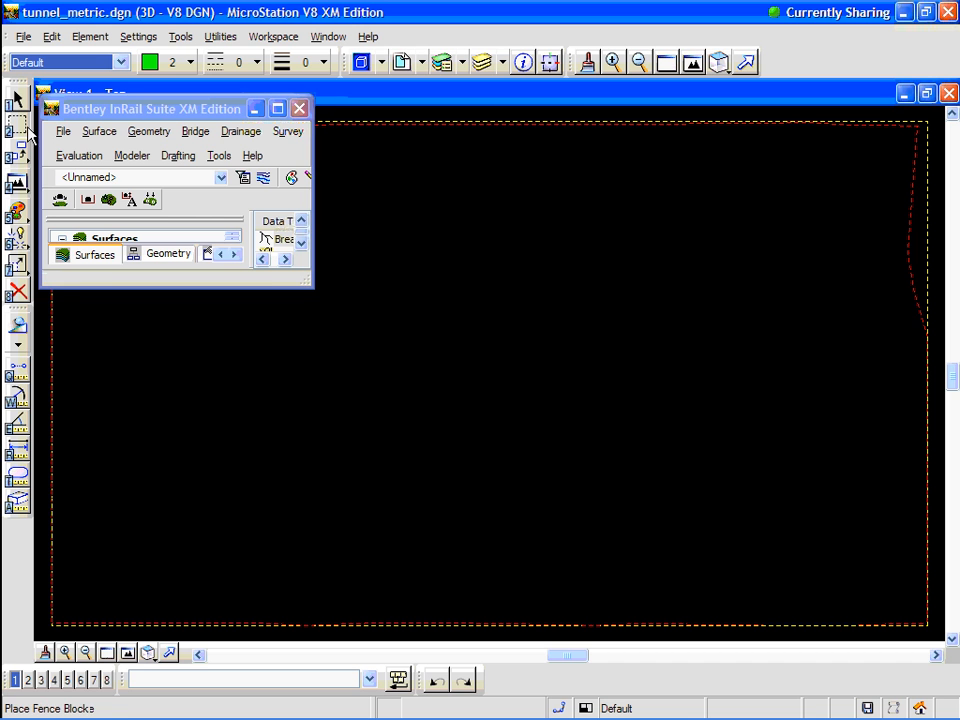
click(413, 235)
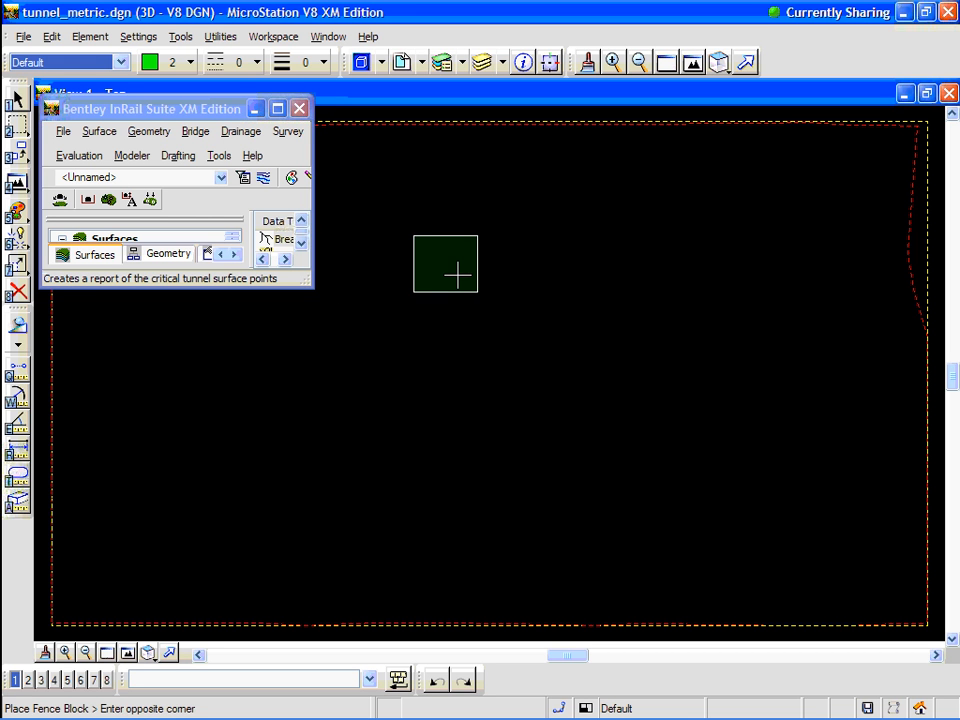
click(520, 327)
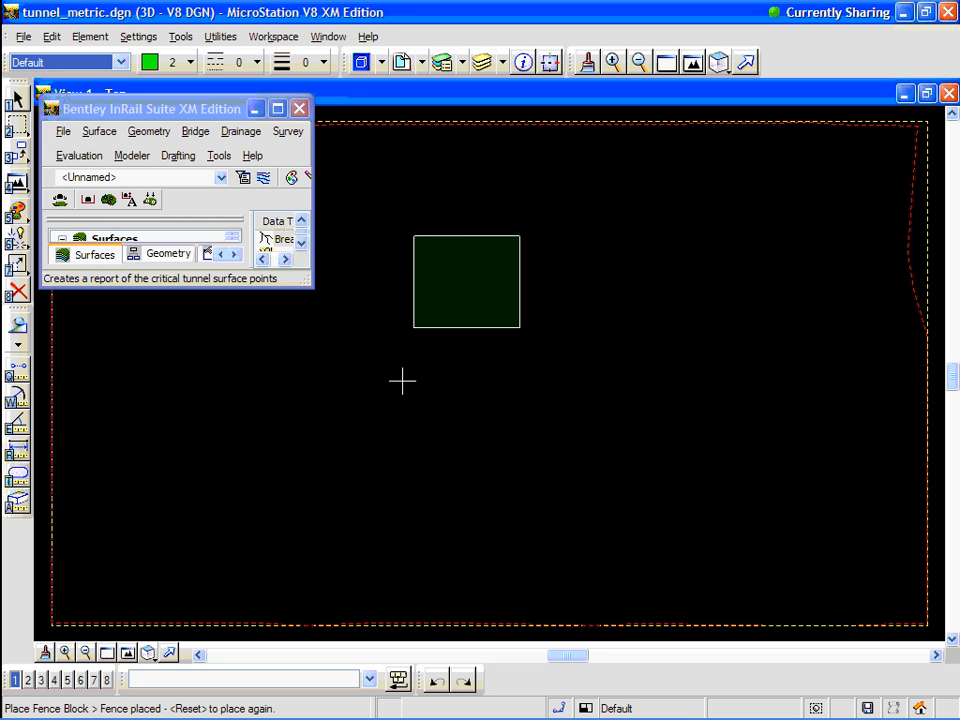
Step: Display the triangles of the difference surface with the Inside fence mode and close the triangle display settings
click(99, 132)
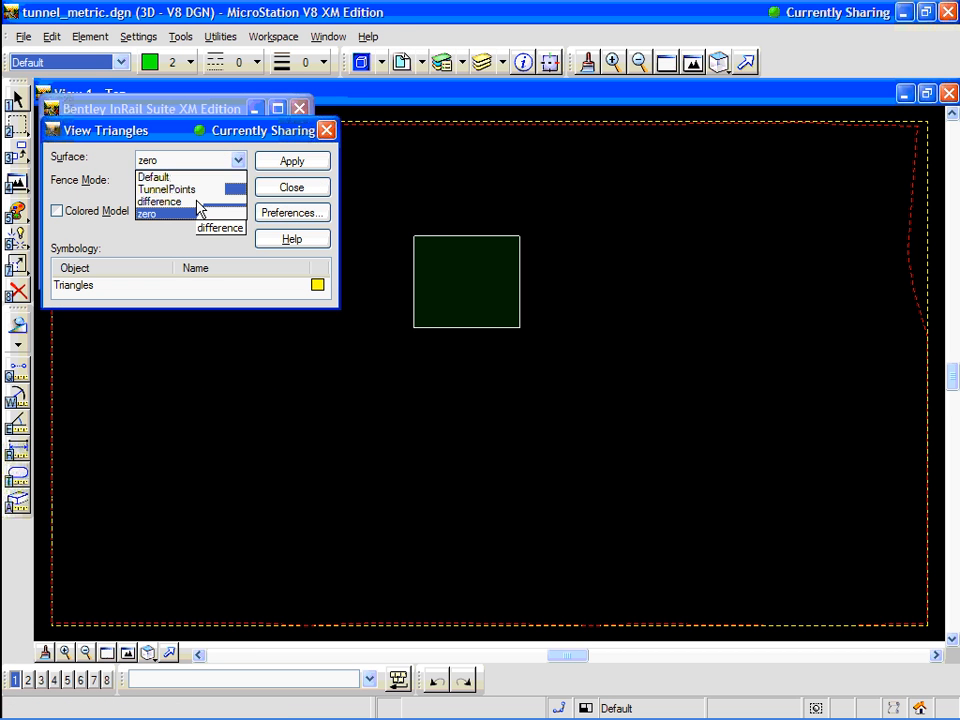
click(170, 201)
click(305, 163)
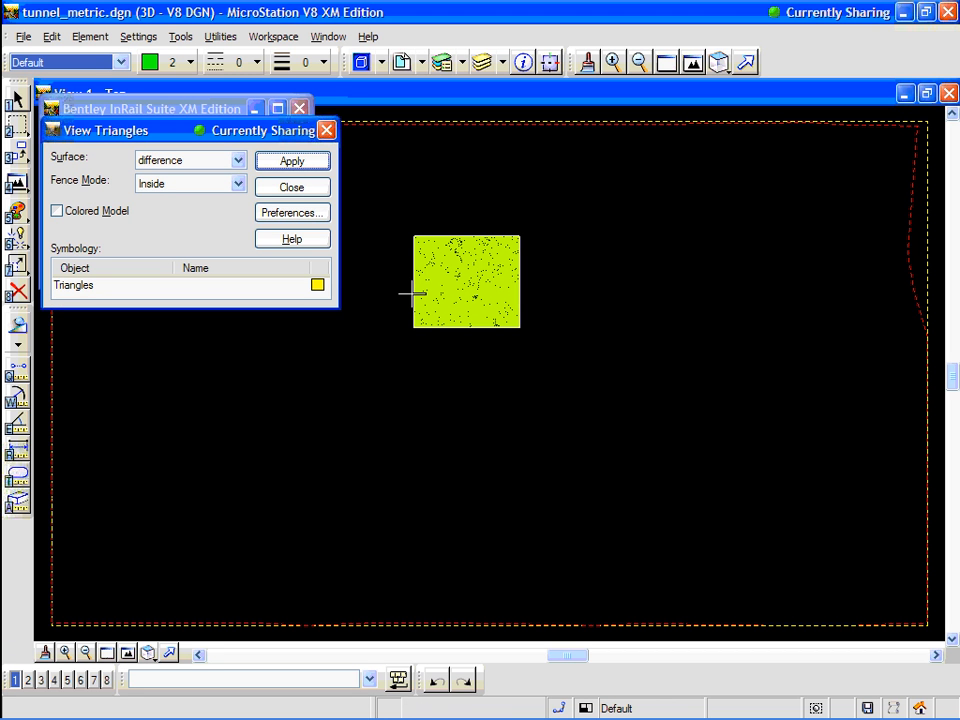
click(306, 194)
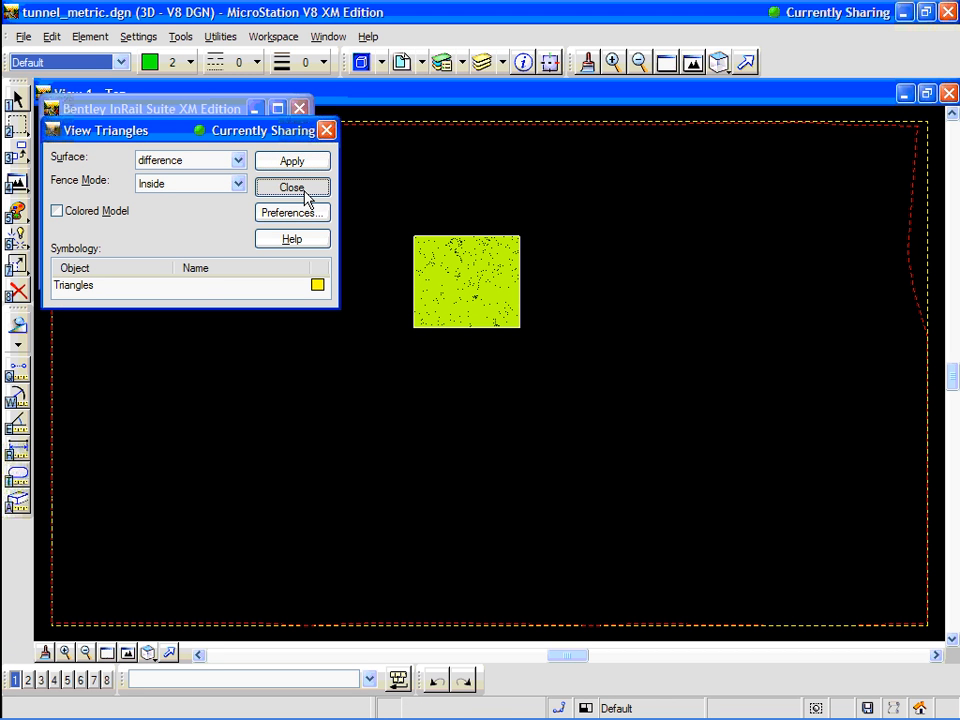
click(306, 191)
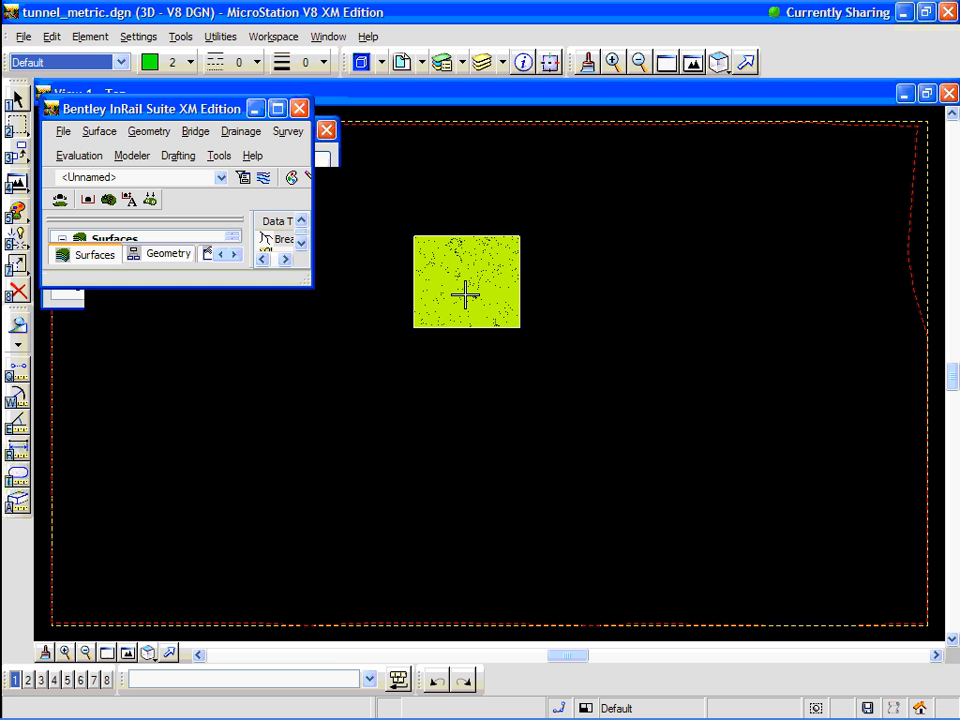
Step: Examine the fenced triangles of the difference surface up close and in an isometric view, and return to the top view
scroll(465, 292, up, 5)
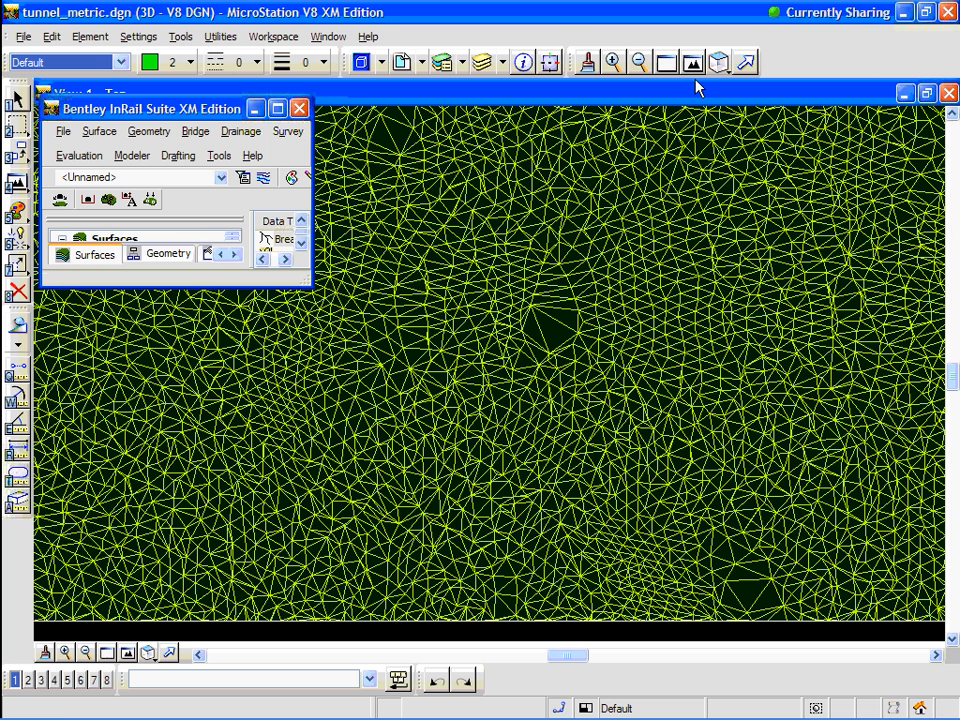
click(729, 71)
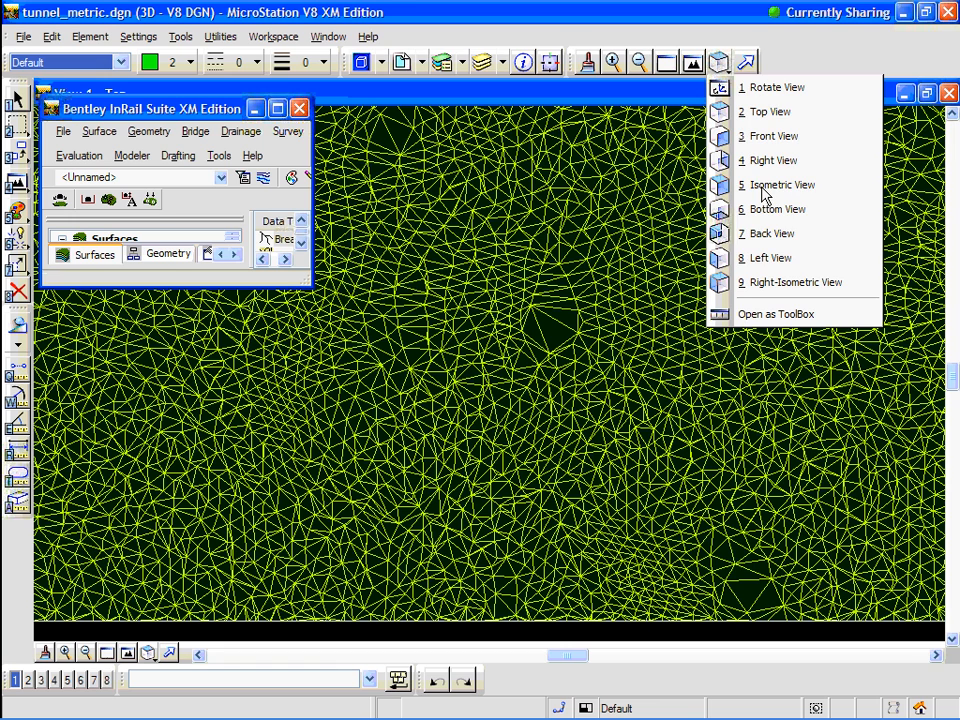
click(764, 188)
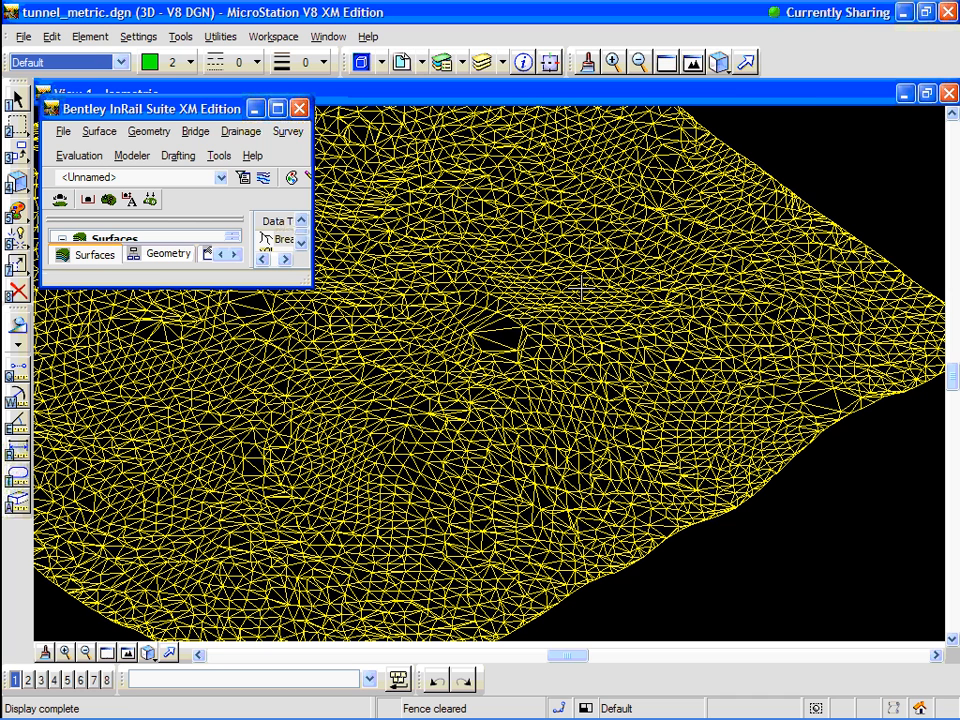
click(731, 71)
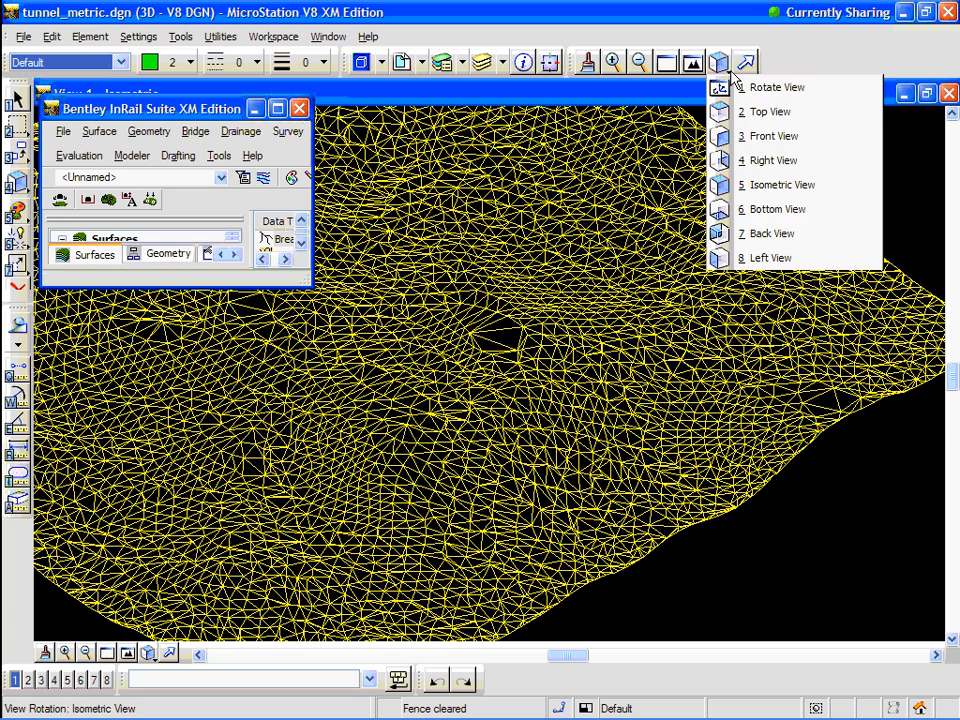
click(752, 116)
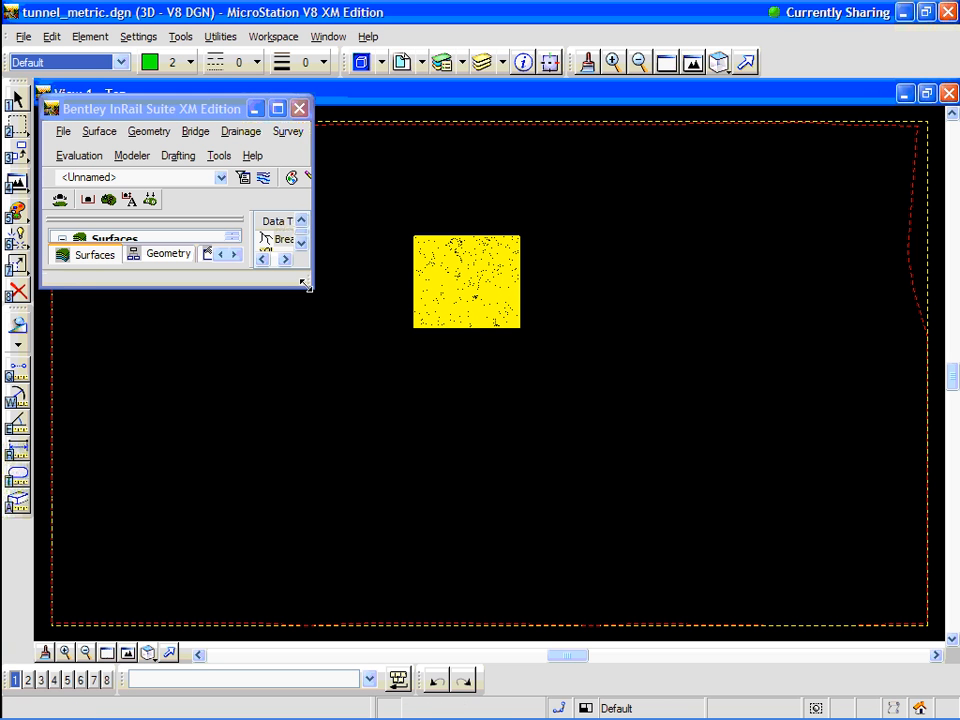
Step: Enlarge the InRail window to view the baseline alignment in the TuWest geometry project and open the Tracking command
drag(305, 284, 316, 312)
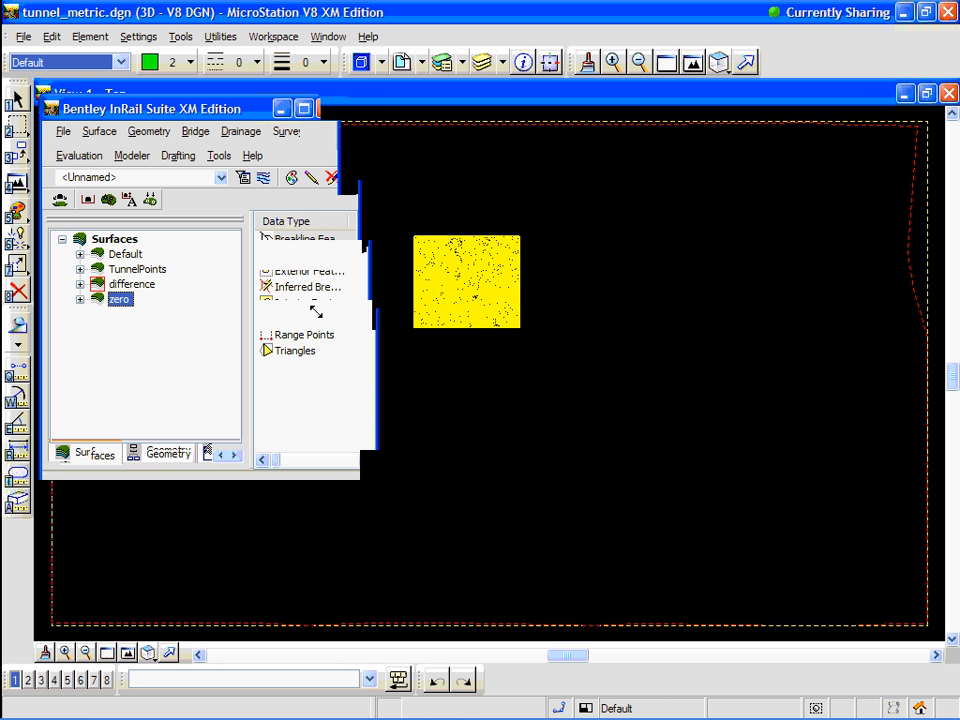
key(ctrl+Tab)
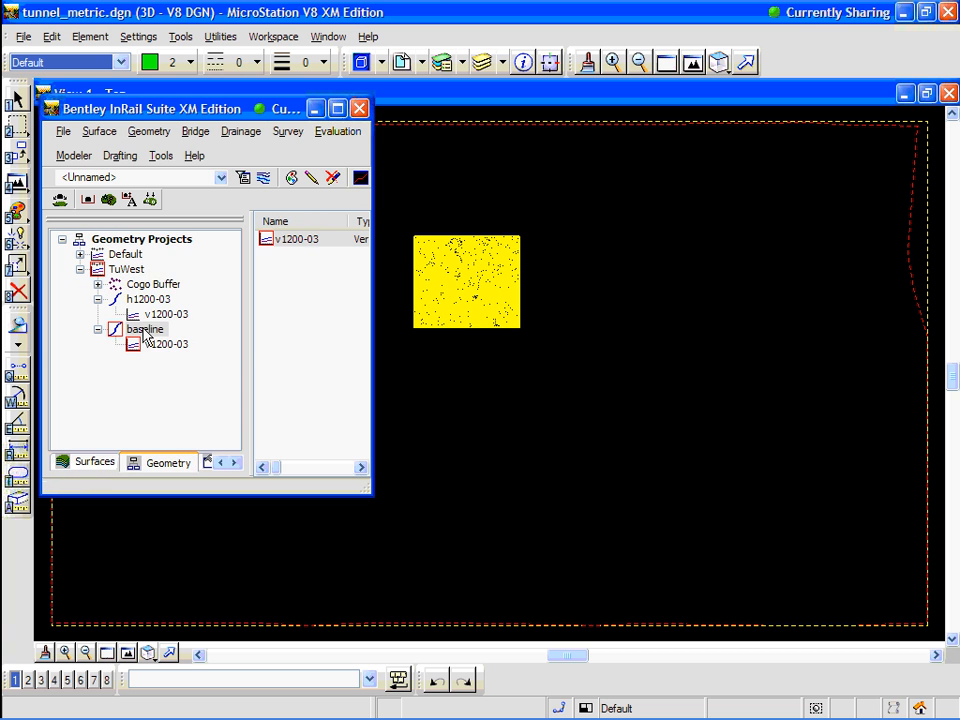
click(162, 157)
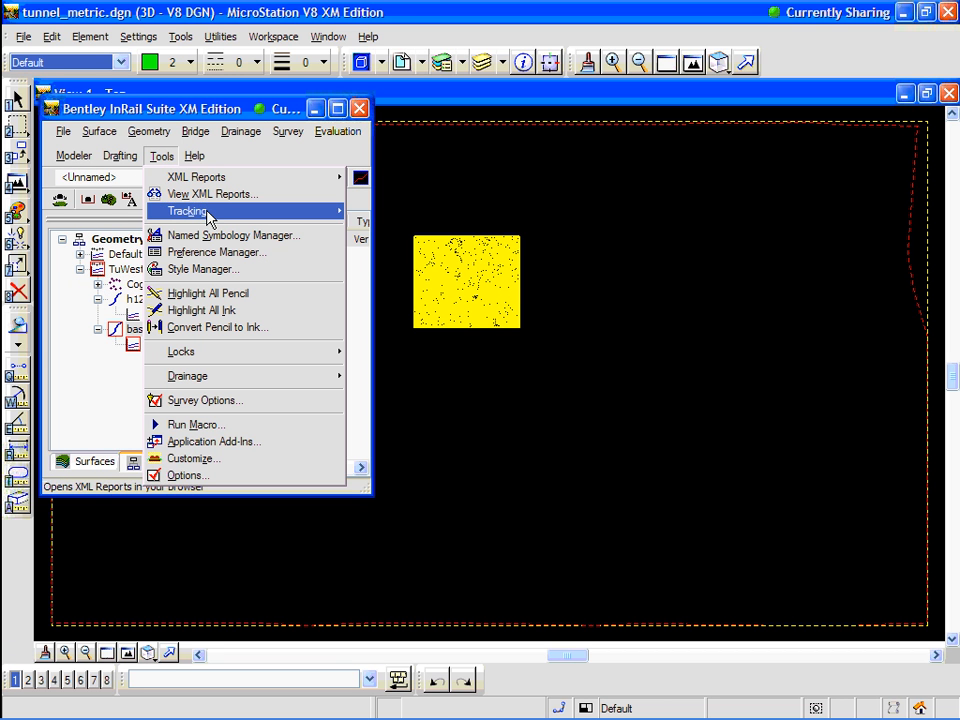
mouse_move(203, 215)
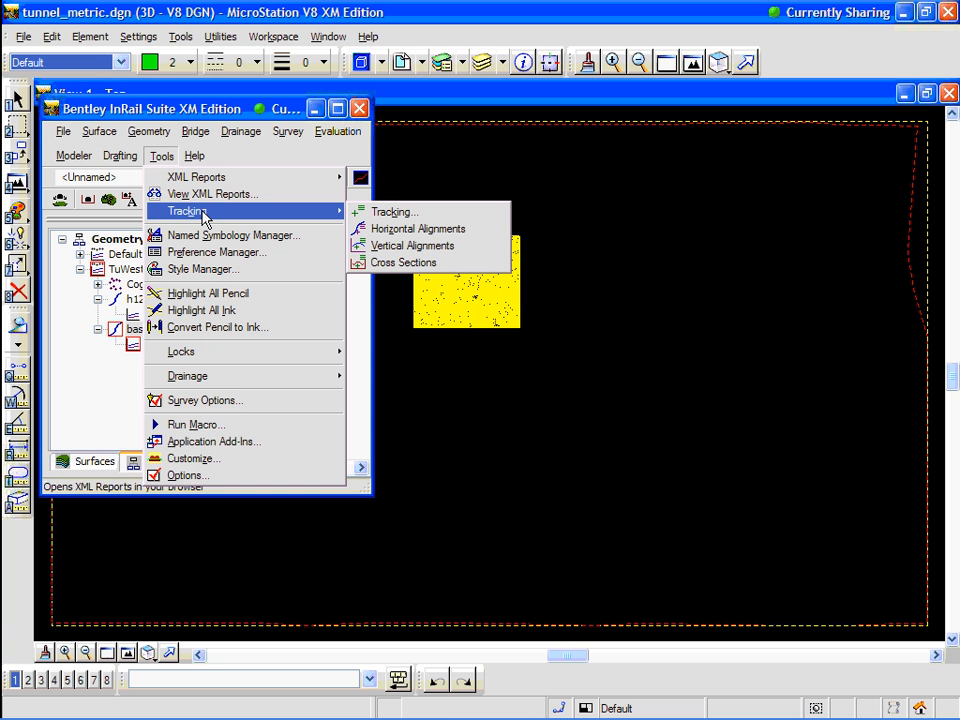
click(390, 212)
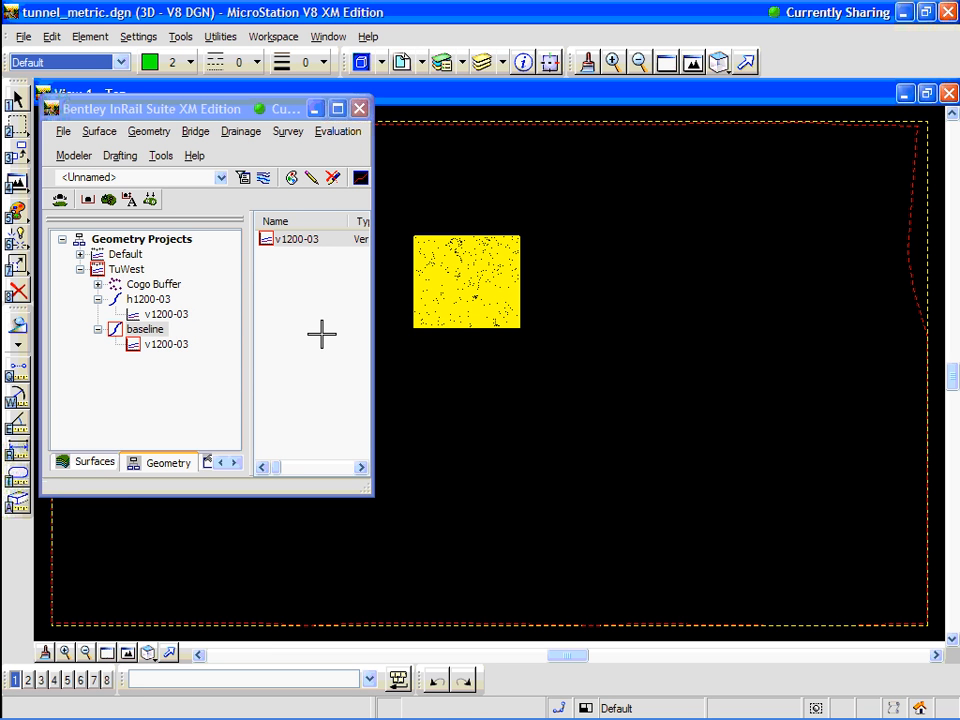
Step: Examine the difference surface's properties, including its description, data range and point totals, and close them
click(100, 472)
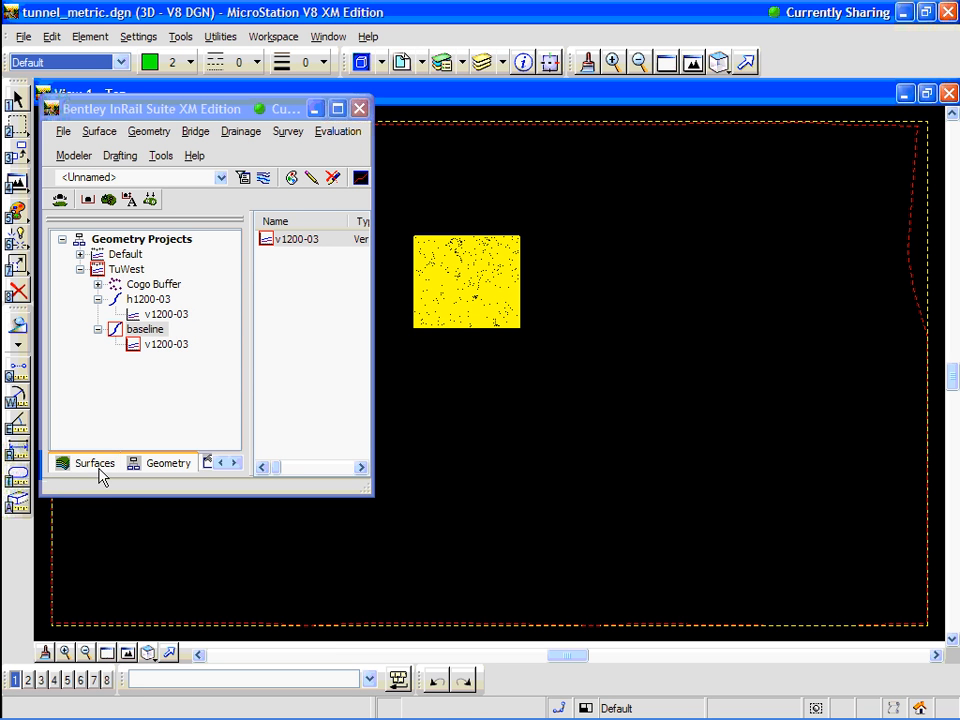
right_click(120, 285)
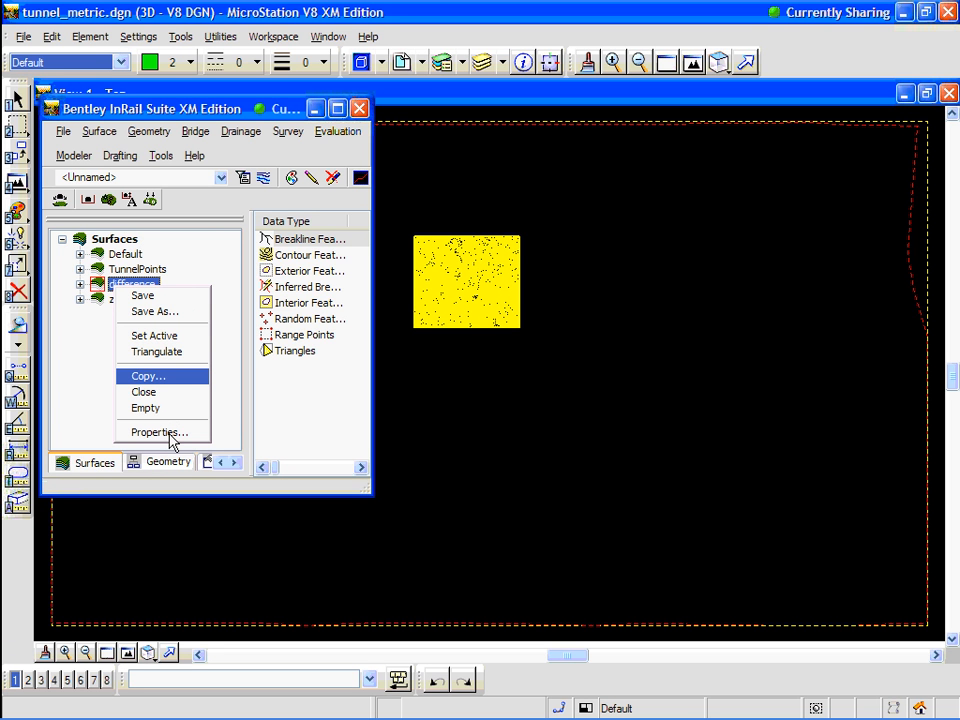
click(160, 433)
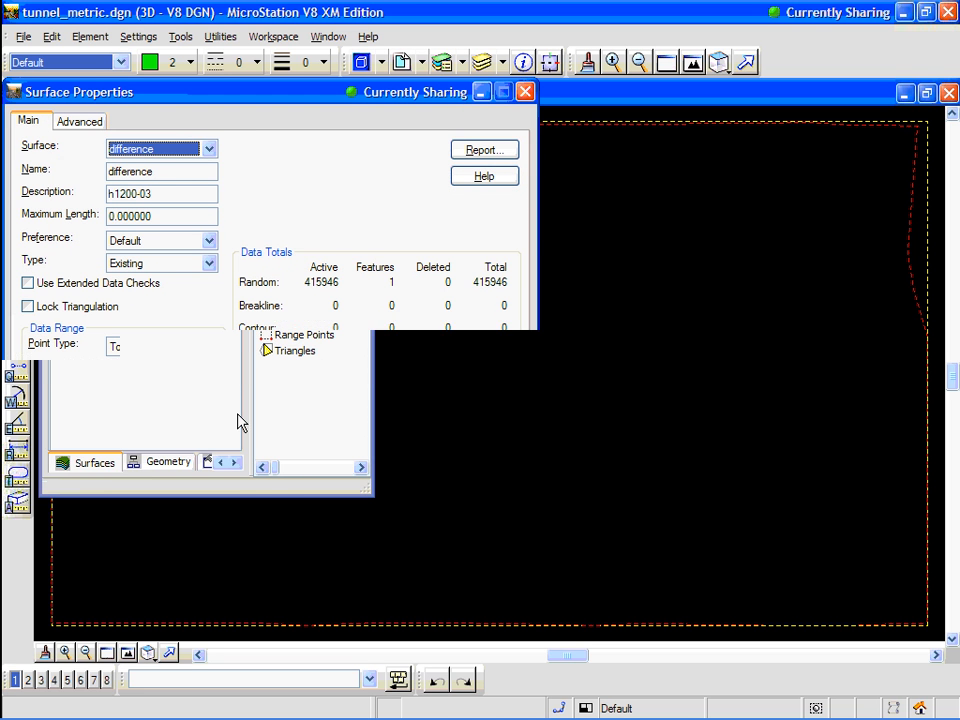
click(186, 194)
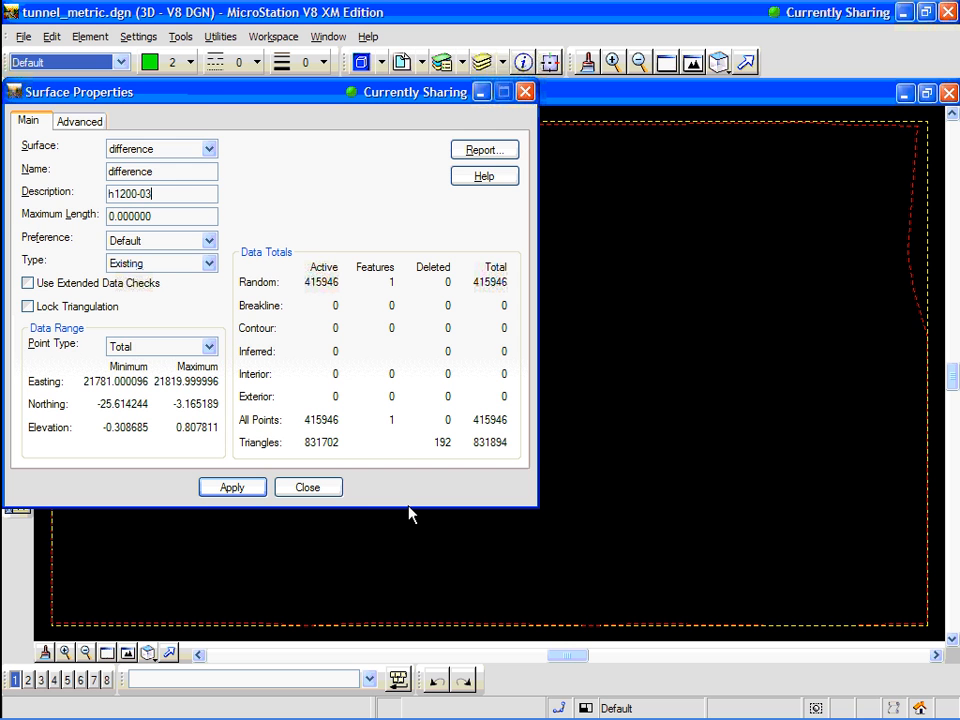
click(307, 487)
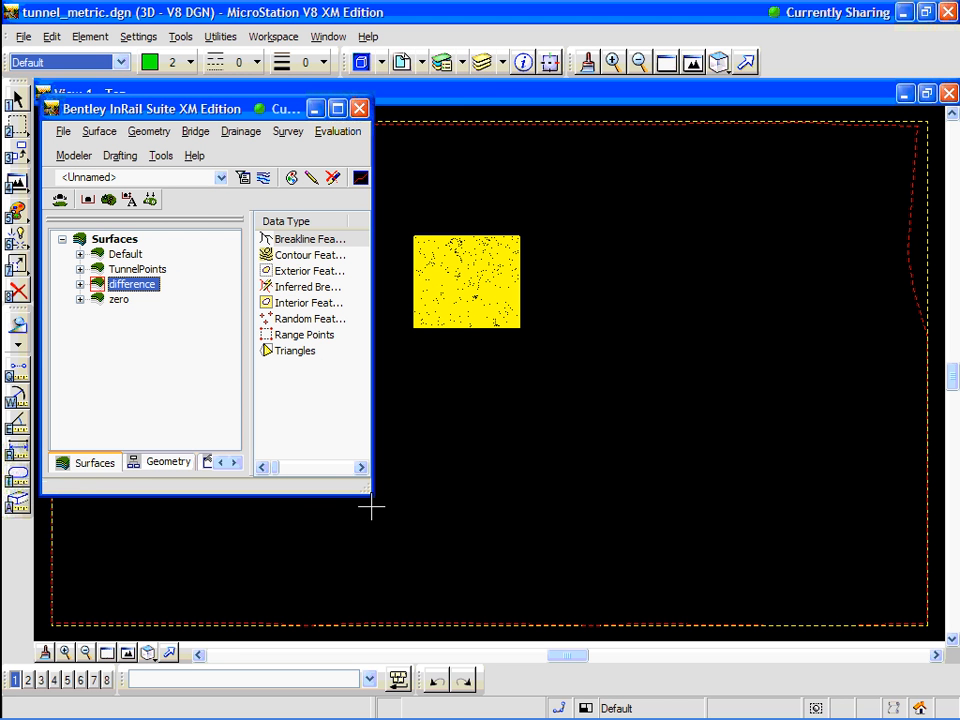
Step: Shrink the InRail window and zoom the top view out around the surface perimeters
drag(373, 496, 328, 335)
click(85, 652)
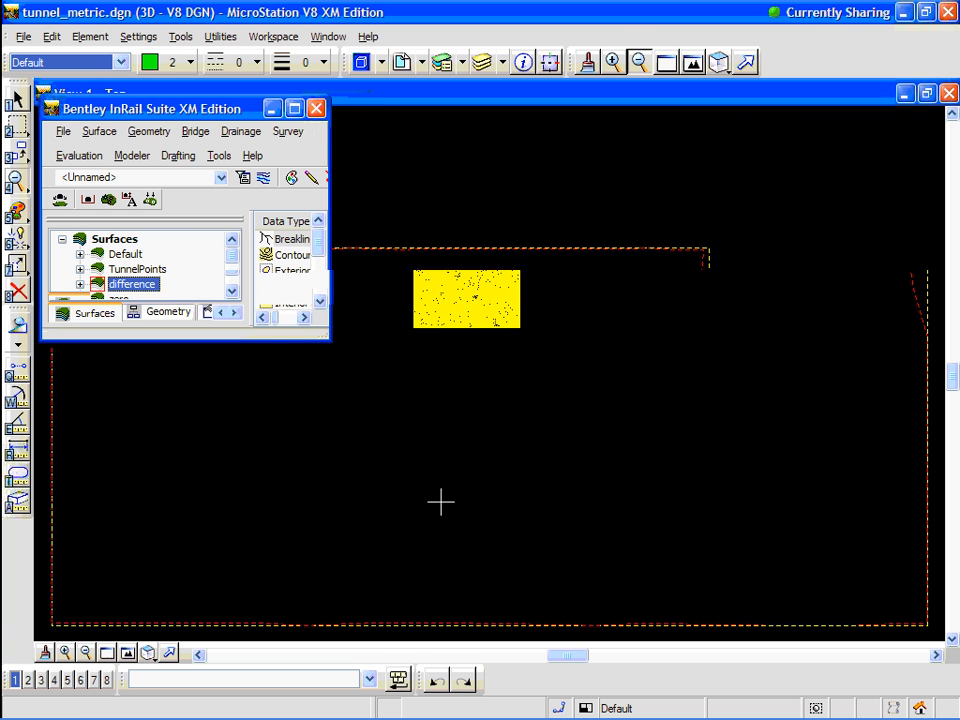
click(635, 364)
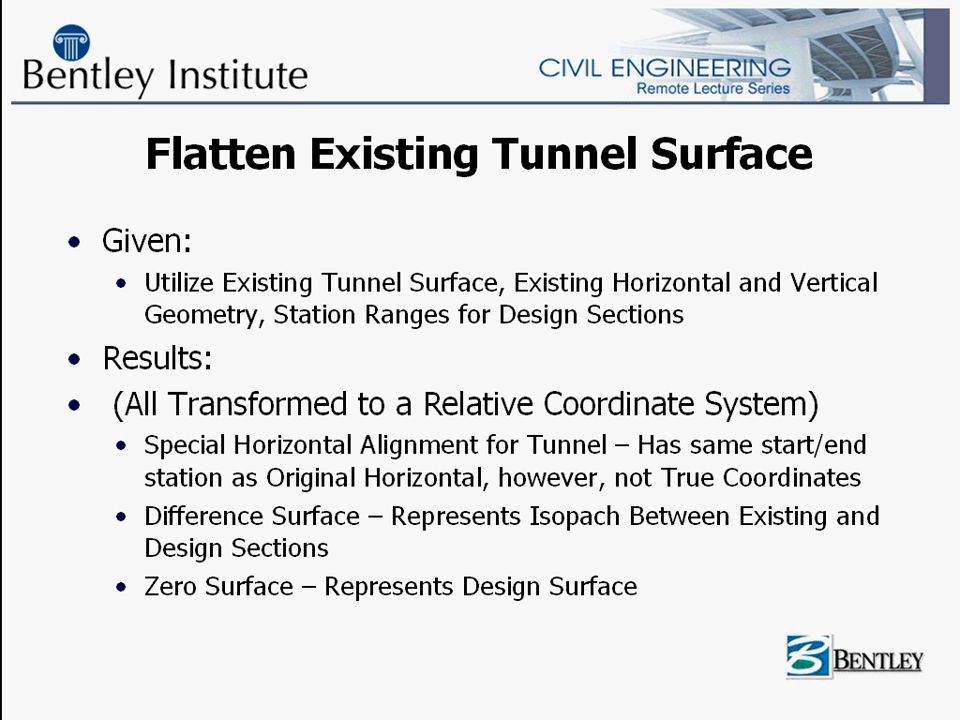
key(Right)
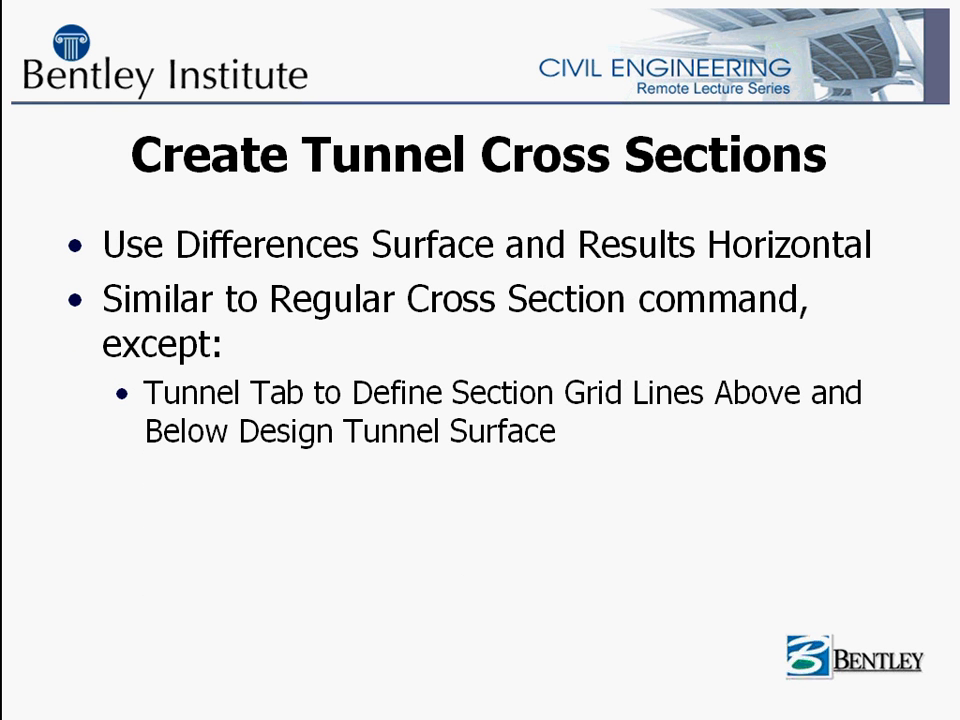
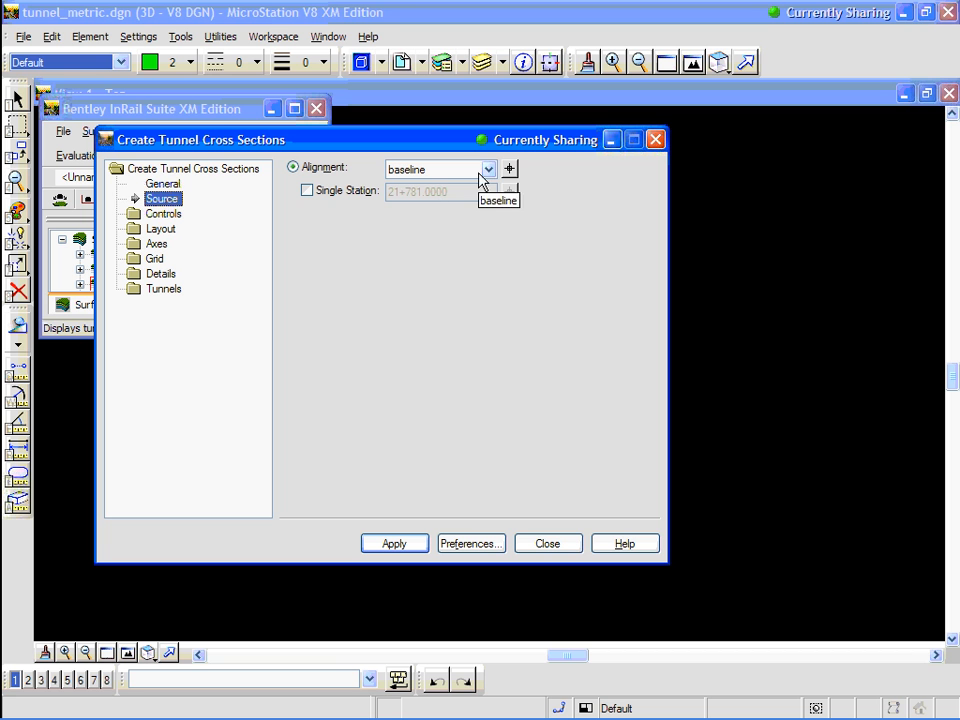
Step: Choose baseline as the source alignment for the tunnel cross sections and turn on Planimetric in the plan display symbology
click(489, 170)
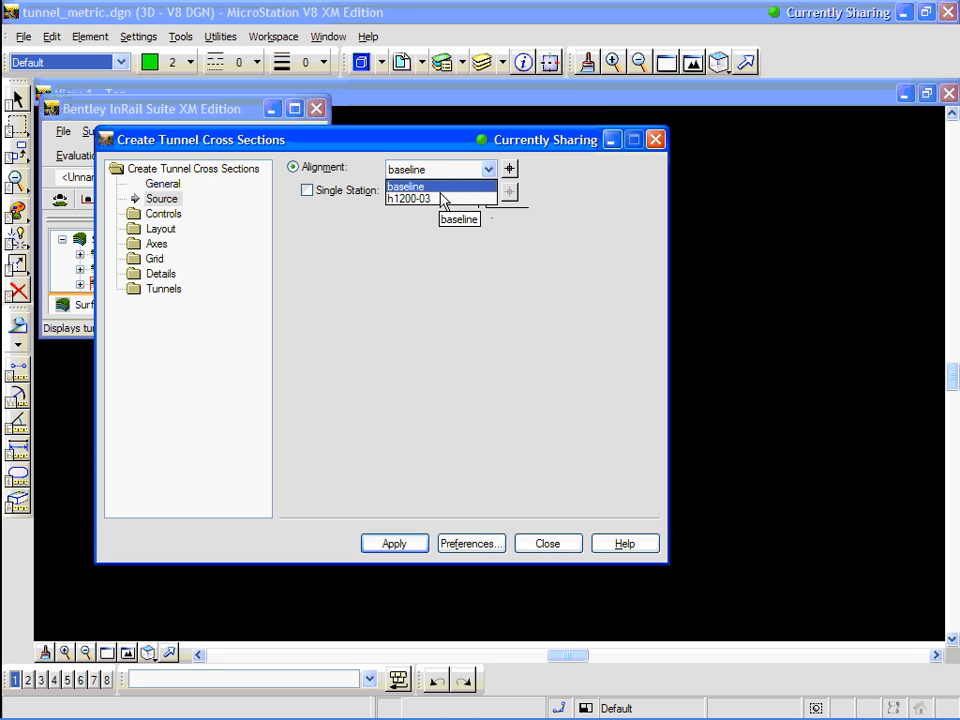
click(446, 202)
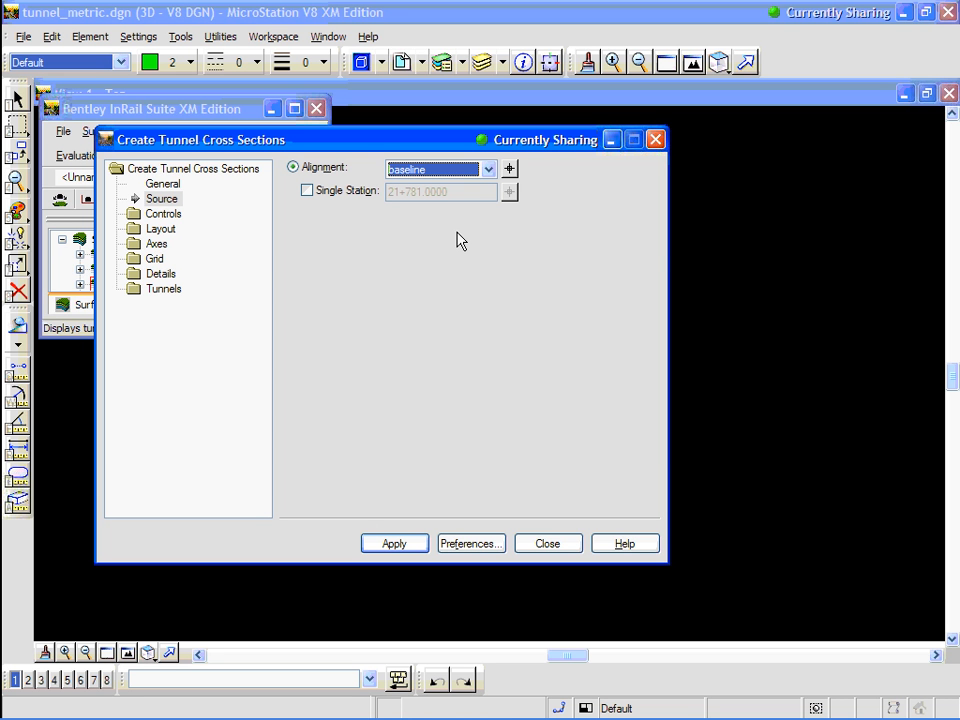
click(160, 214)
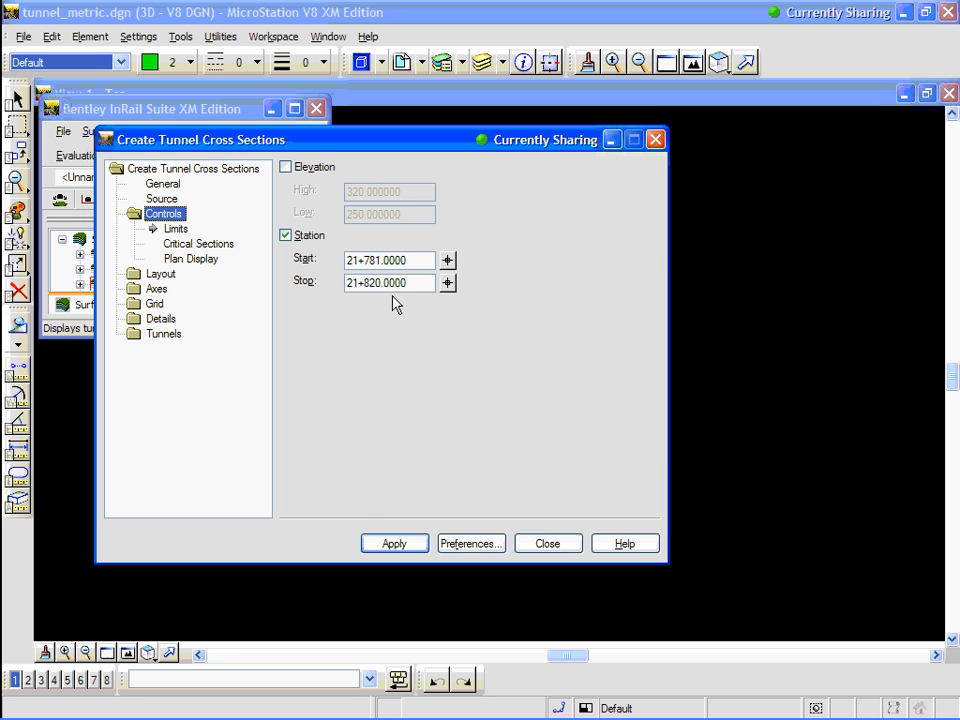
click(200, 244)
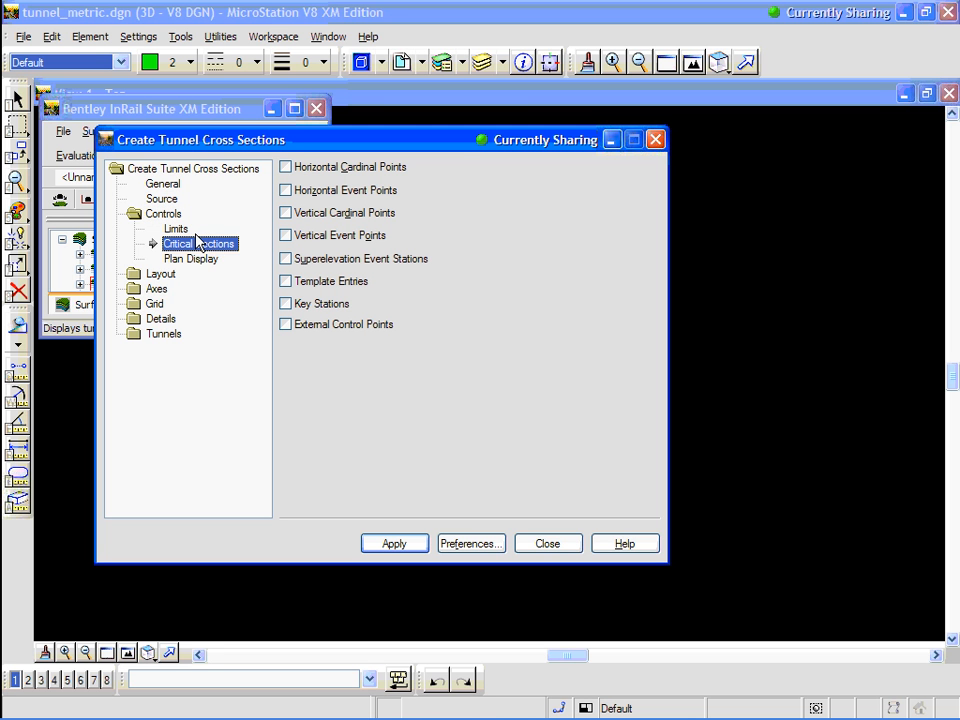
click(196, 259)
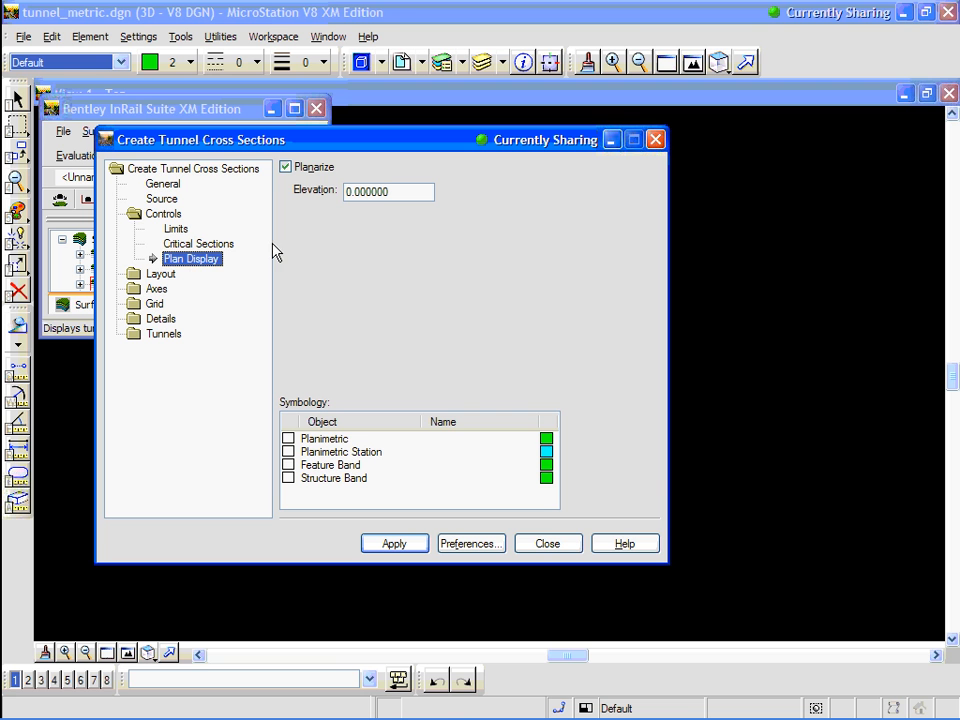
click(288, 438)
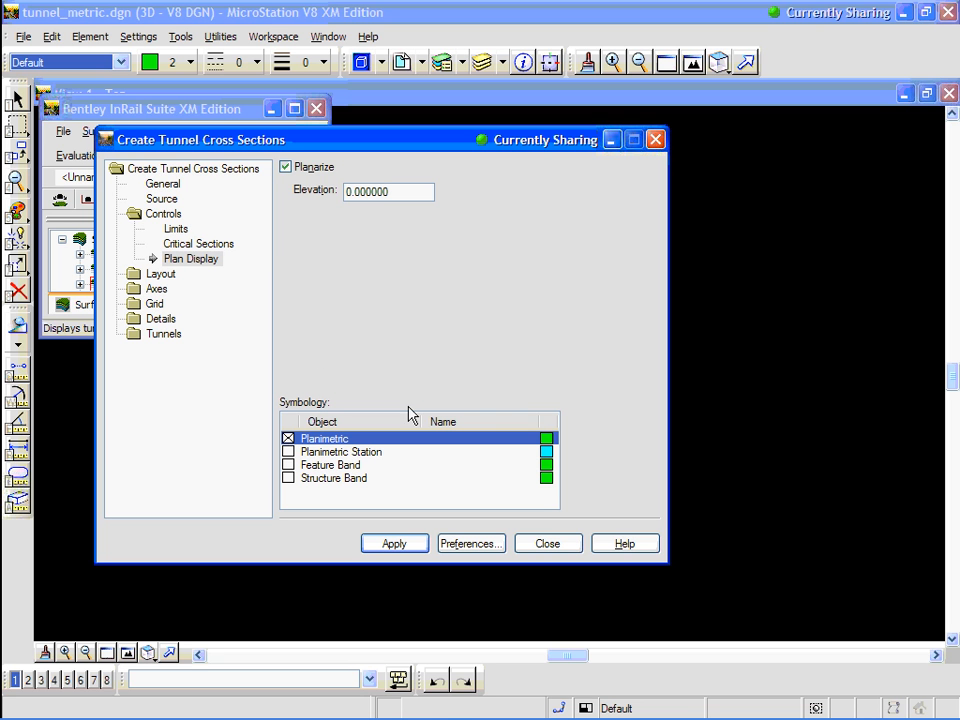
Step: Review the axes settings, the tunnel major and minor grid line settings, and the tunnel symbology for the cross sections
click(160, 289)
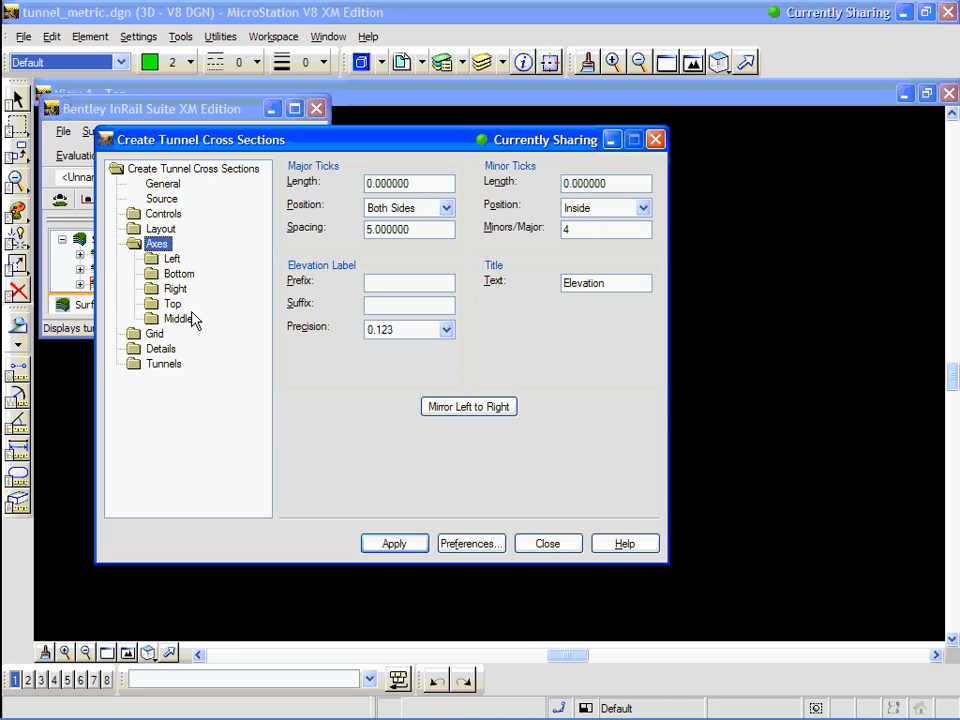
click(176, 367)
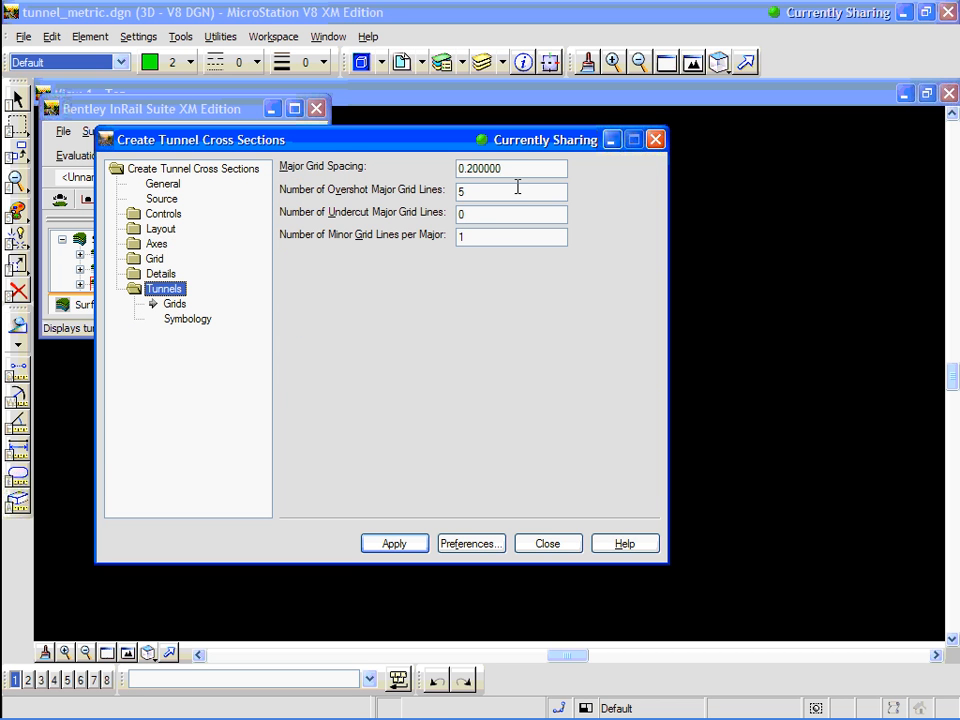
click(510, 168)
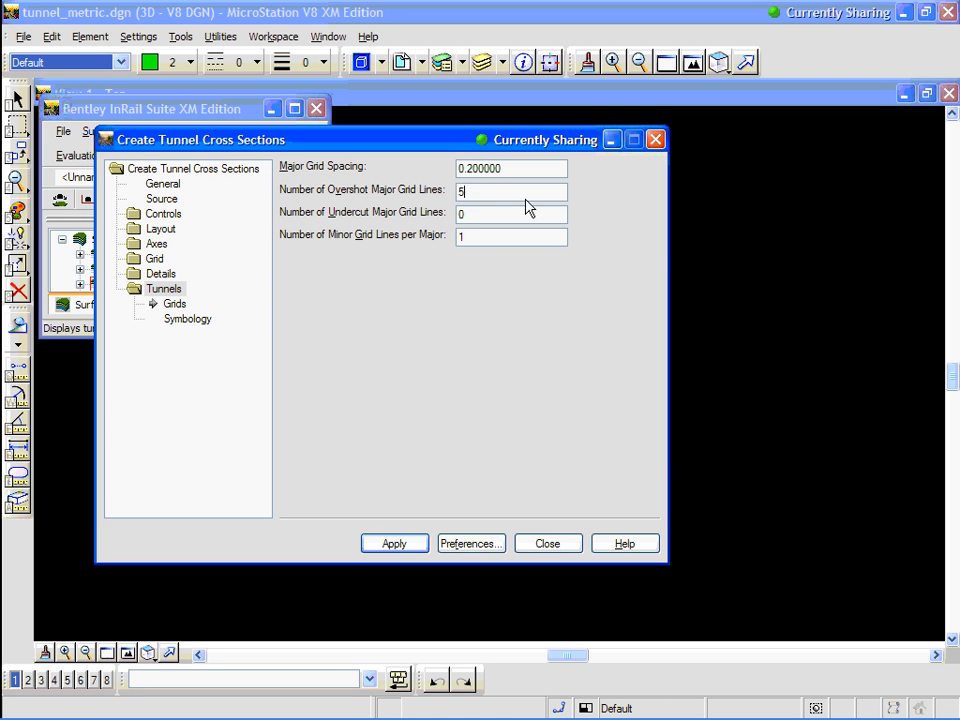
click(497, 215)
click(176, 321)
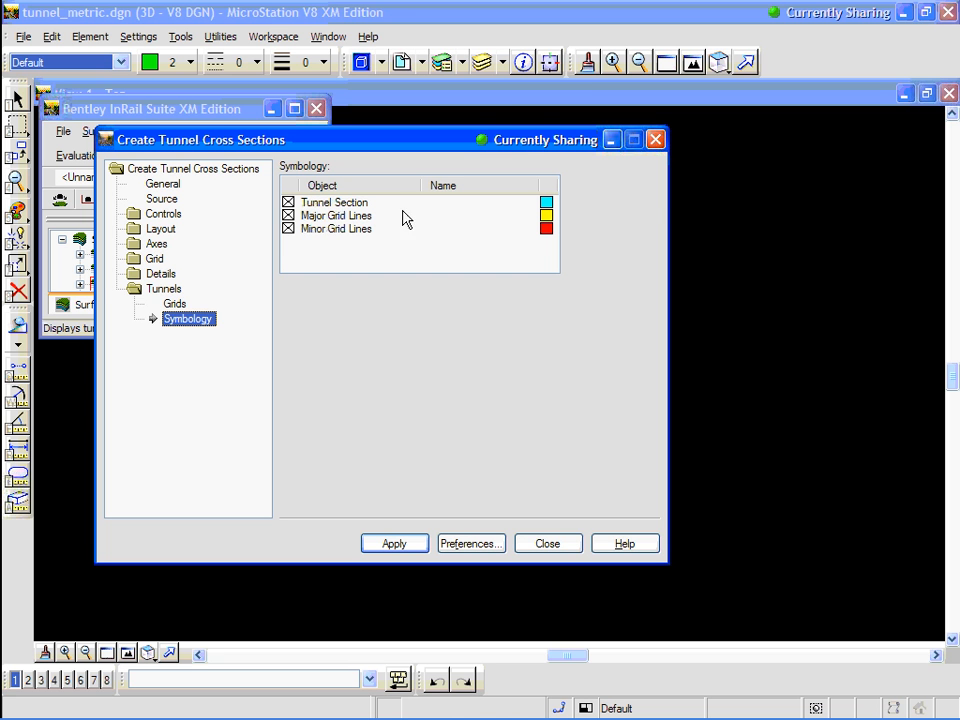
Step: Generate the baseline tunnel cross sections, place them in the empty area beside the surface perimeters, and close the creation dialog
click(394, 544)
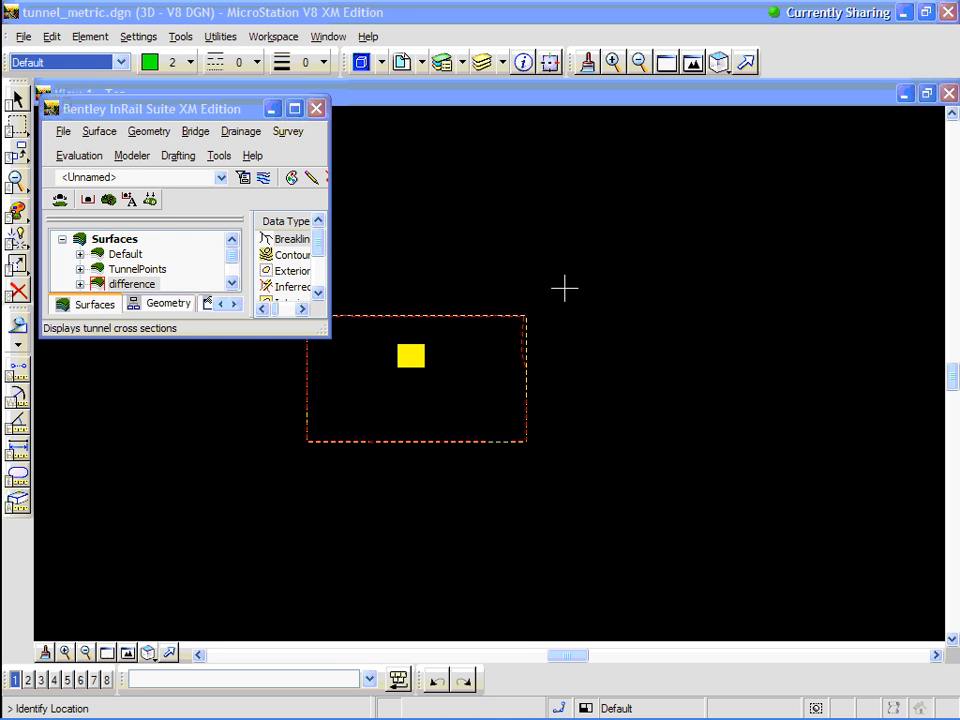
click(643, 296)
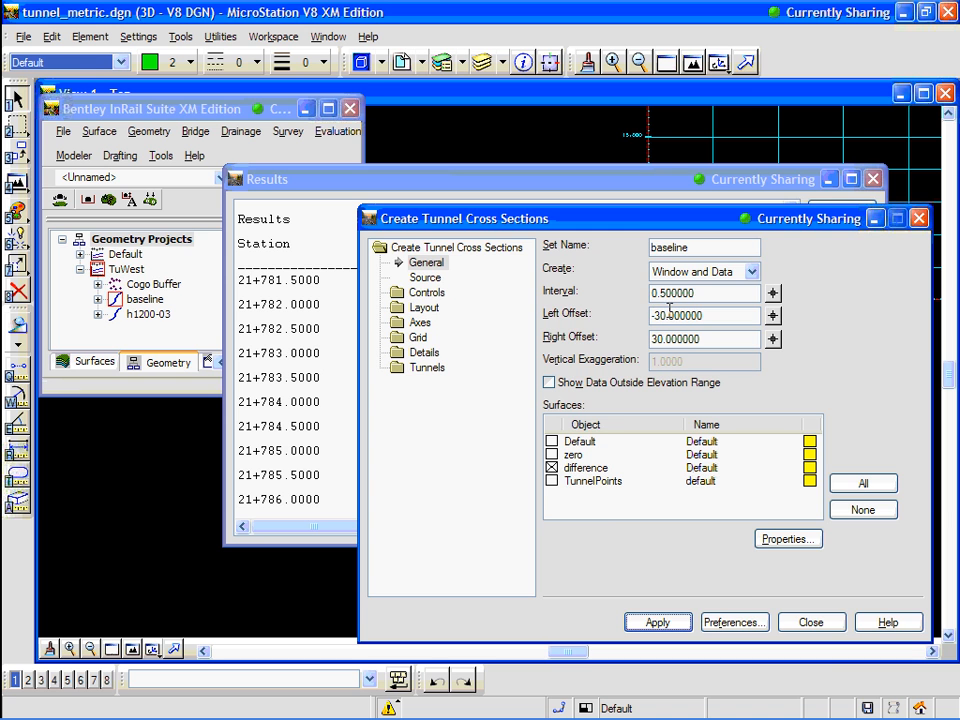
click(811, 622)
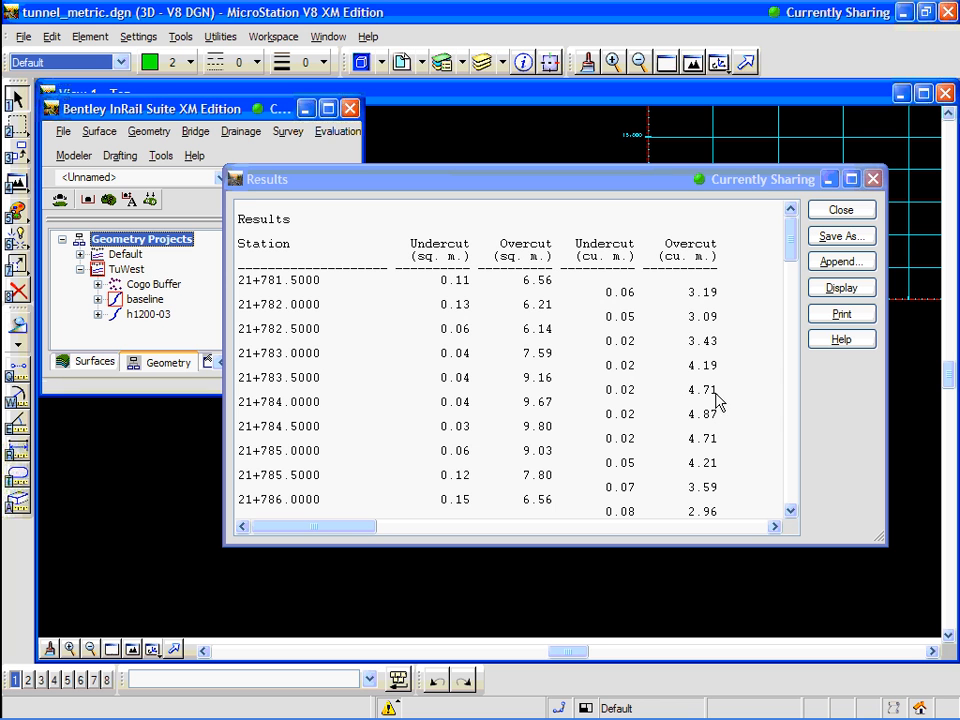
Step: Check the undercut and overcut results for stations 21+781.5000 and 21+782.0000
click(796, 250)
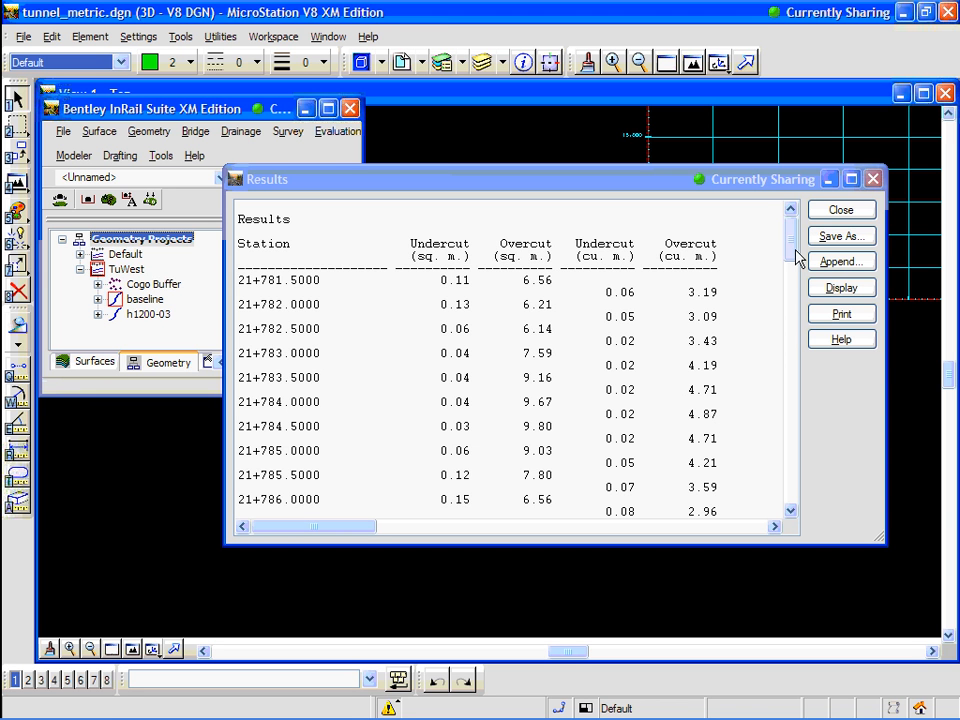
click(290, 281)
click(288, 305)
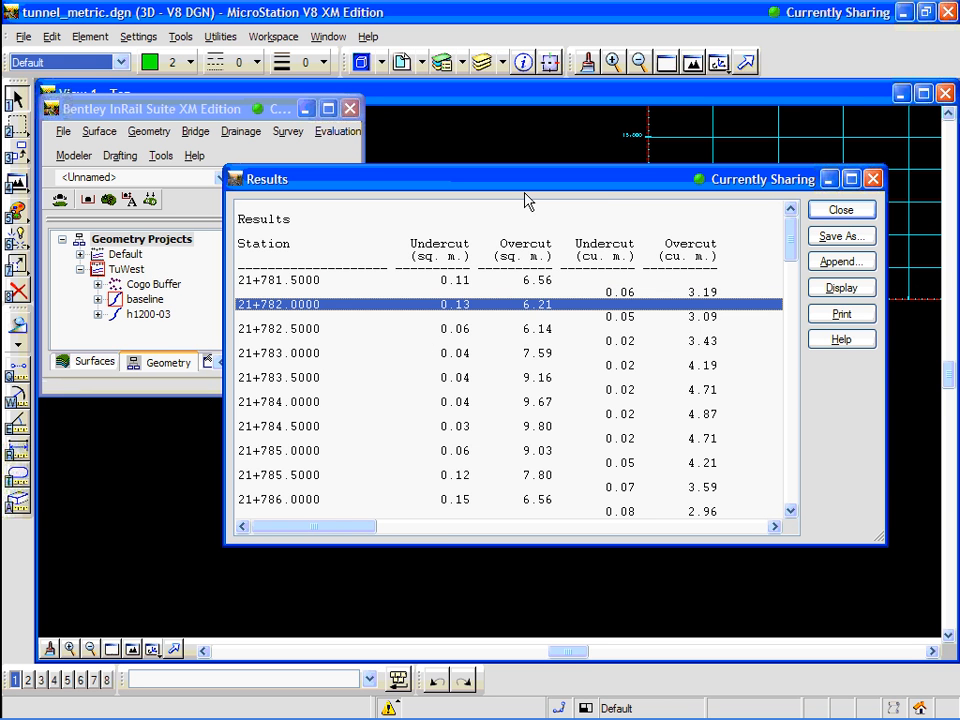
Step: Move the Results window aside, fit all cross sections in the top view, and inspect one tunnel section up close
drag(524, 197, 866, 481)
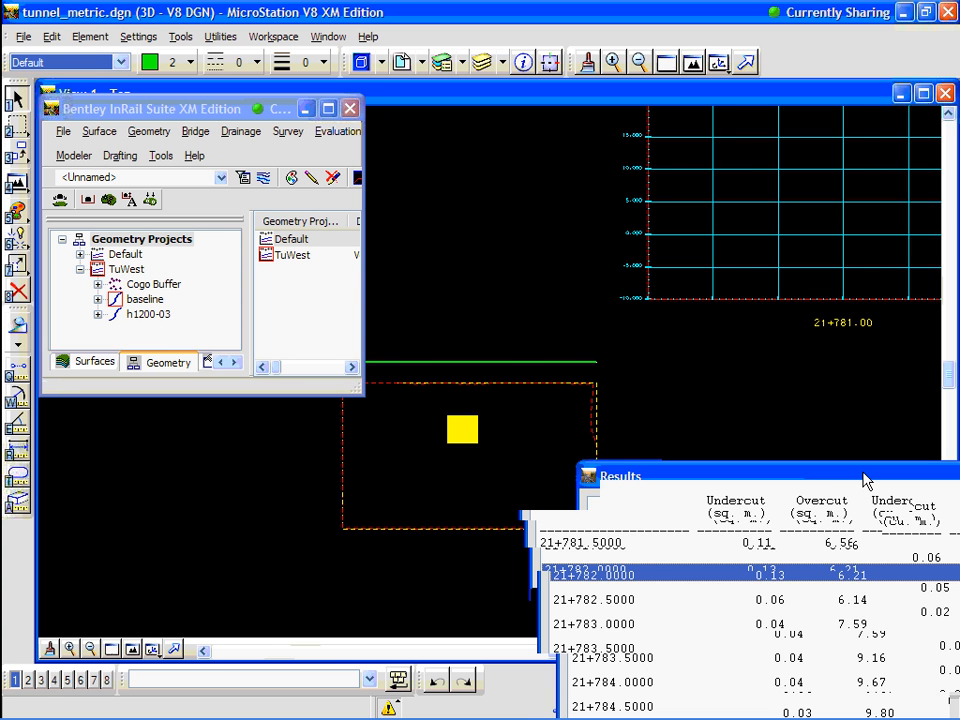
click(692, 62)
click(557, 264)
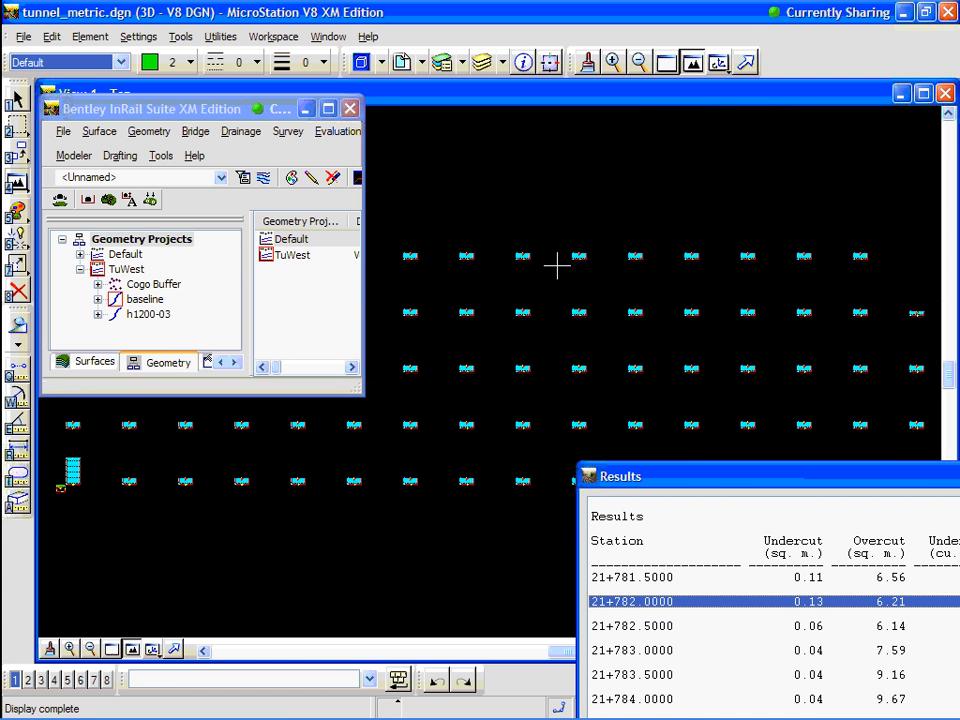
scroll(557, 264, up, 3)
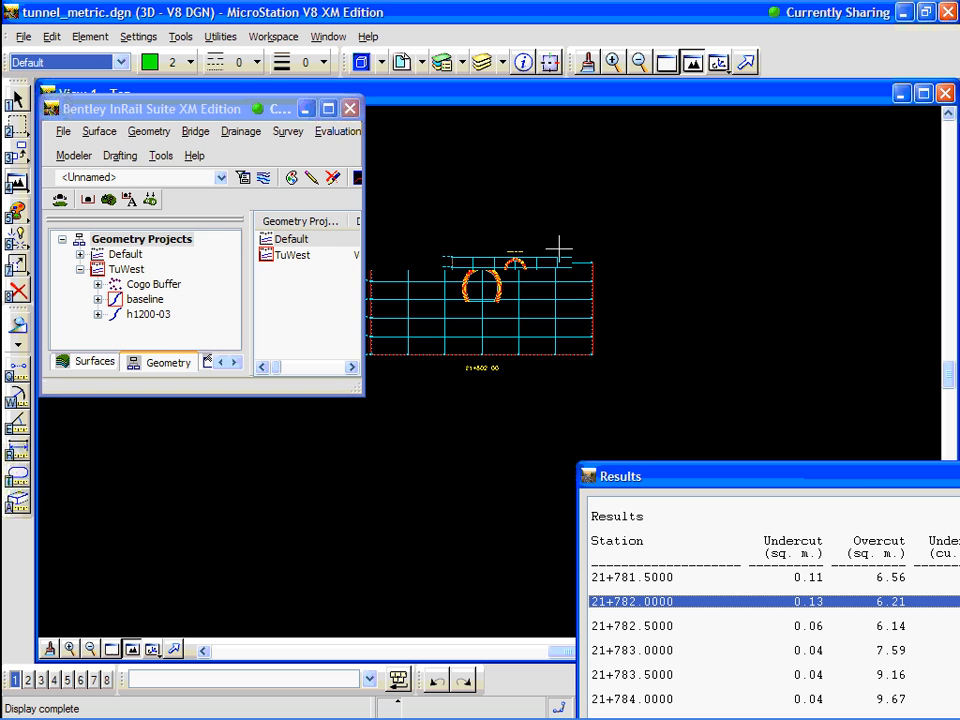
scroll(557, 248, up, 4)
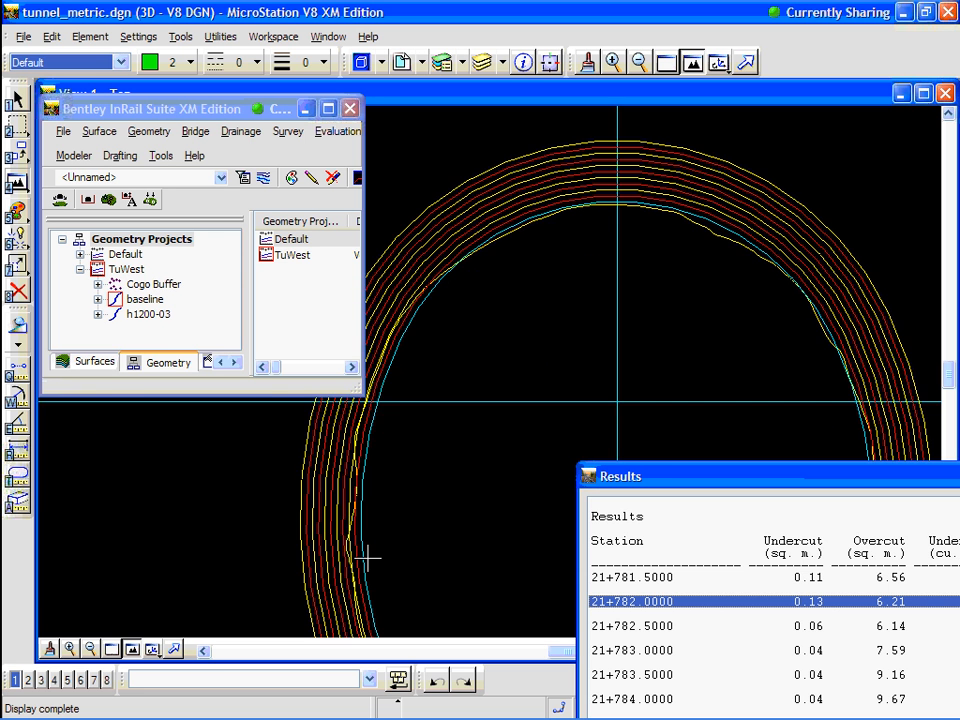
scroll(456, 321, down, 1)
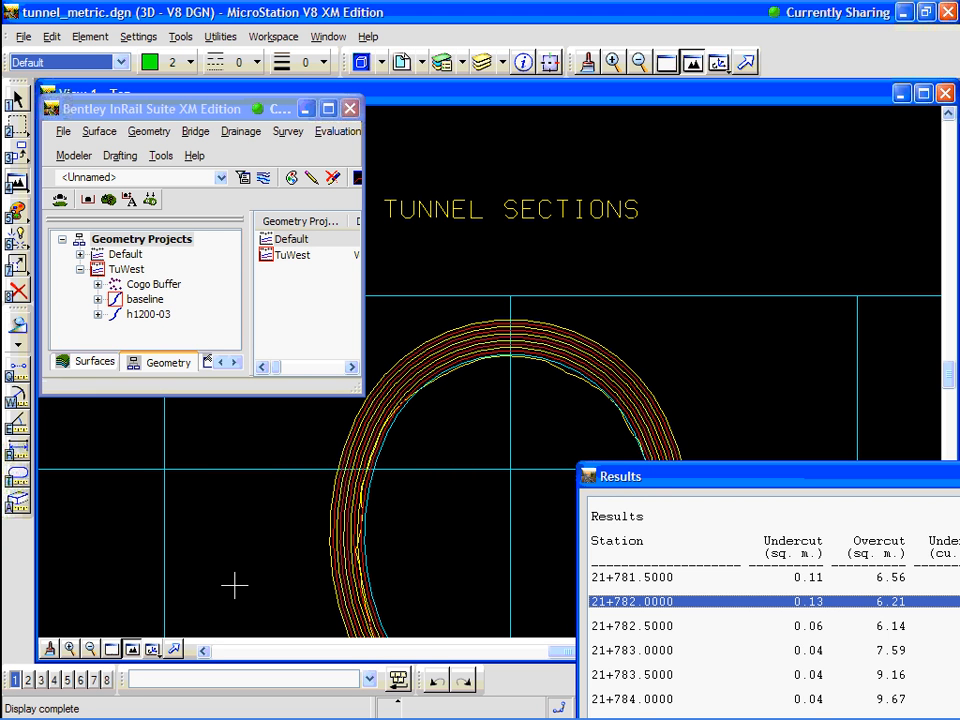
Step: Magnify the crown of the tunnel section to compare the scanned profile with the design line and its offset grid lines
click(116, 650)
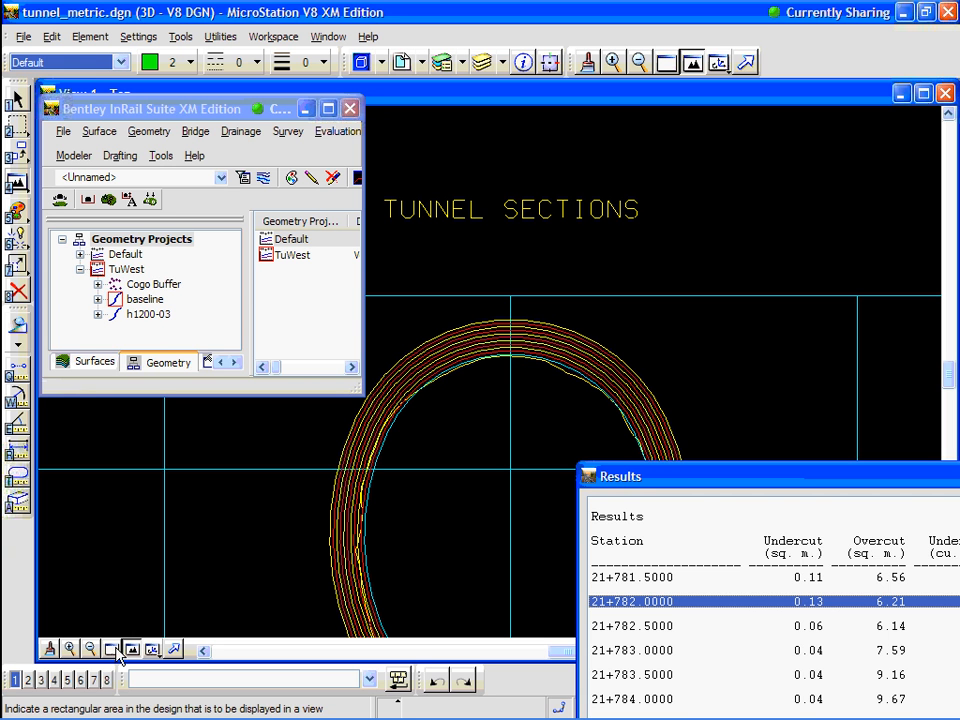
click(528, 392)
click(596, 313)
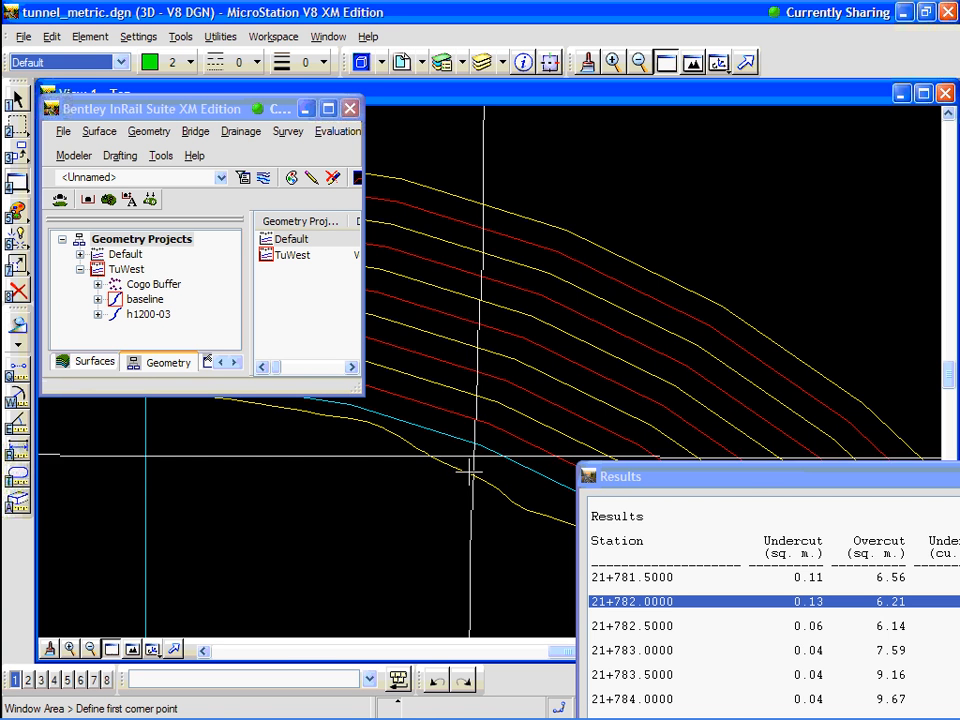
right_click(480, 423)
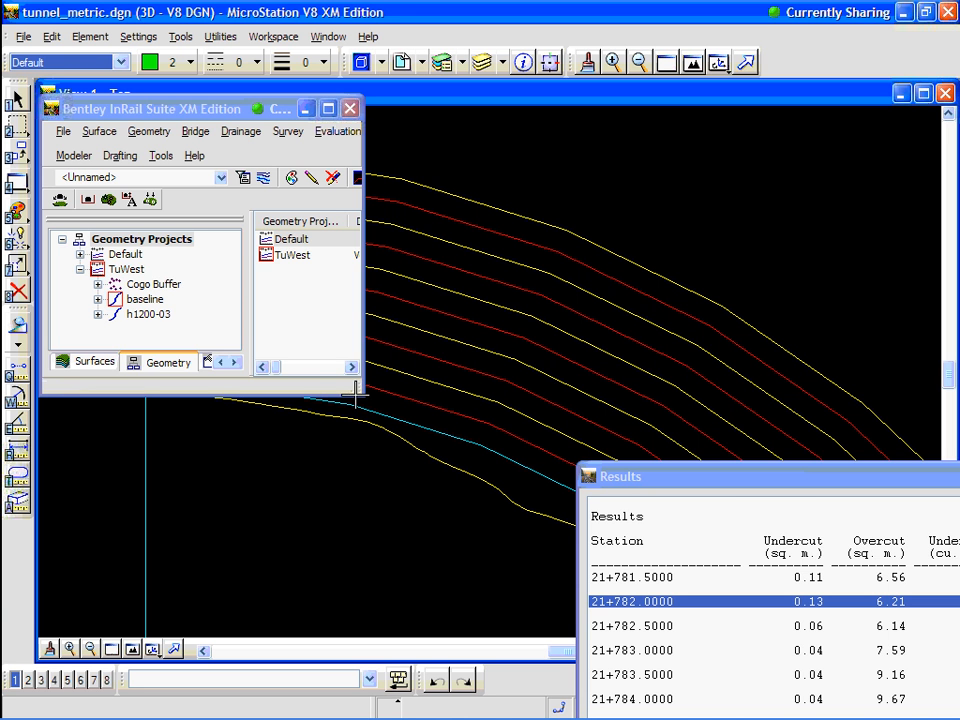
Step: Shrink the InRail window and examine the scanned profile along the side wall of the tunnel section
click(338, 367)
drag(361, 396, 325, 187)
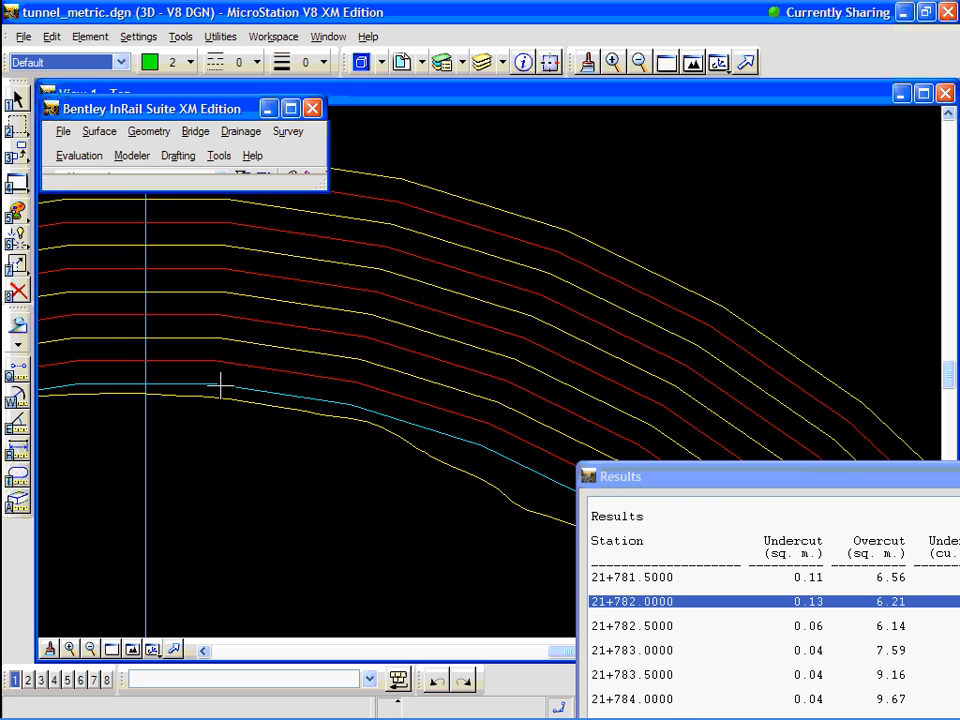
scroll(220, 385, down, 3)
scroll(340, 615, up, 2)
middle_drag(396, 462, 398, 449)
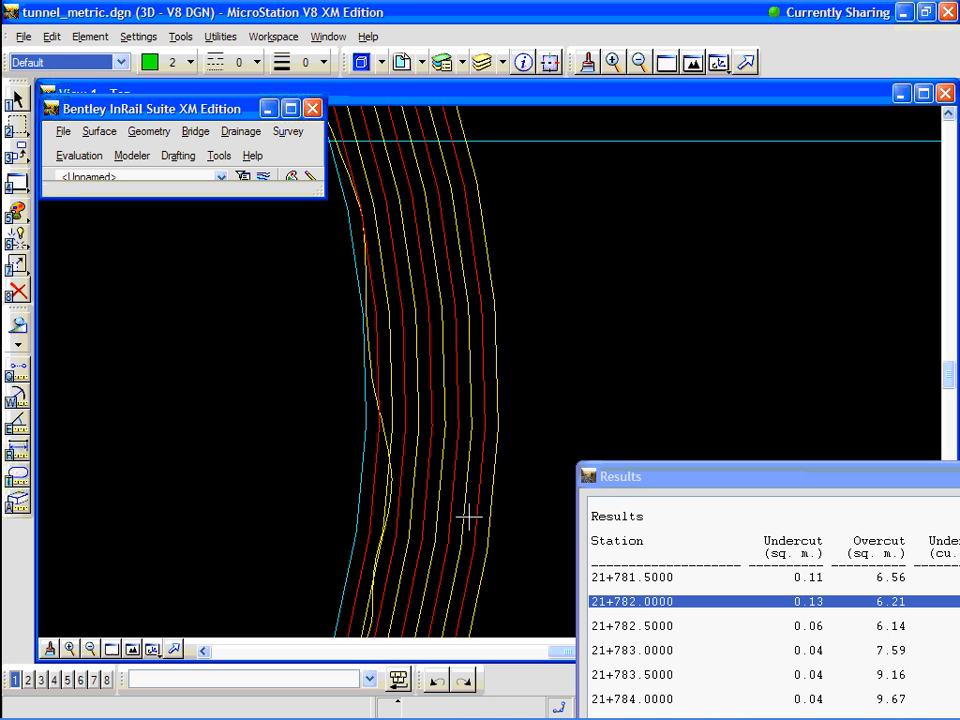
scroll(465, 524, down, 2)
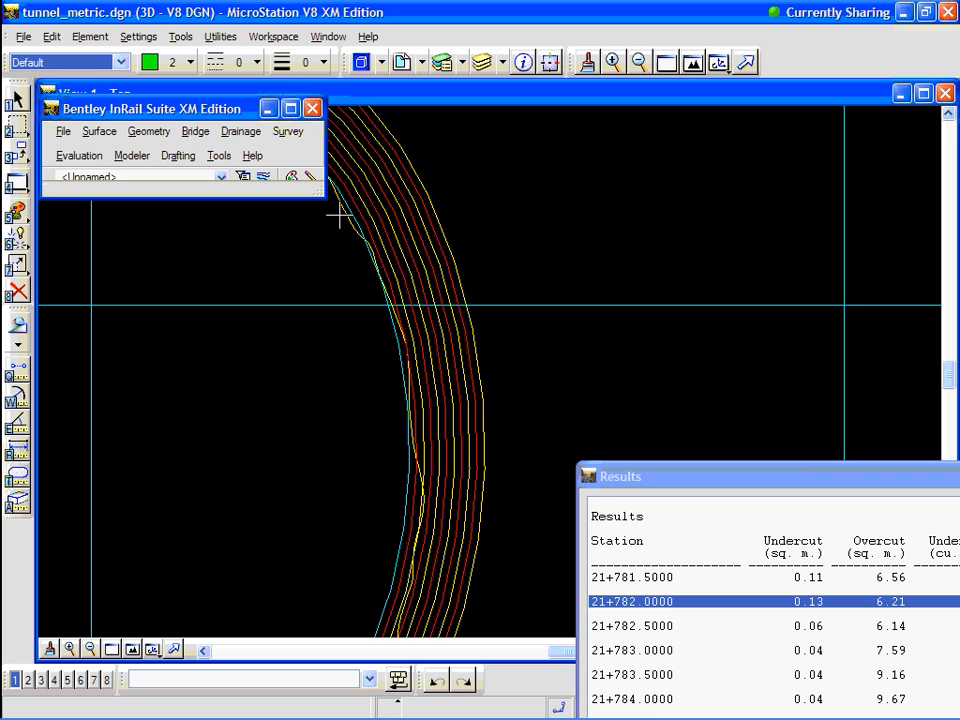
Step: Maximize the Results report, read the undercut and overcut values through to the volume totals, and close it
mouse_move(747, 477)
mouse_down()
mouse_move(563, 383)
mouse_move(390, 177)
mouse_up()
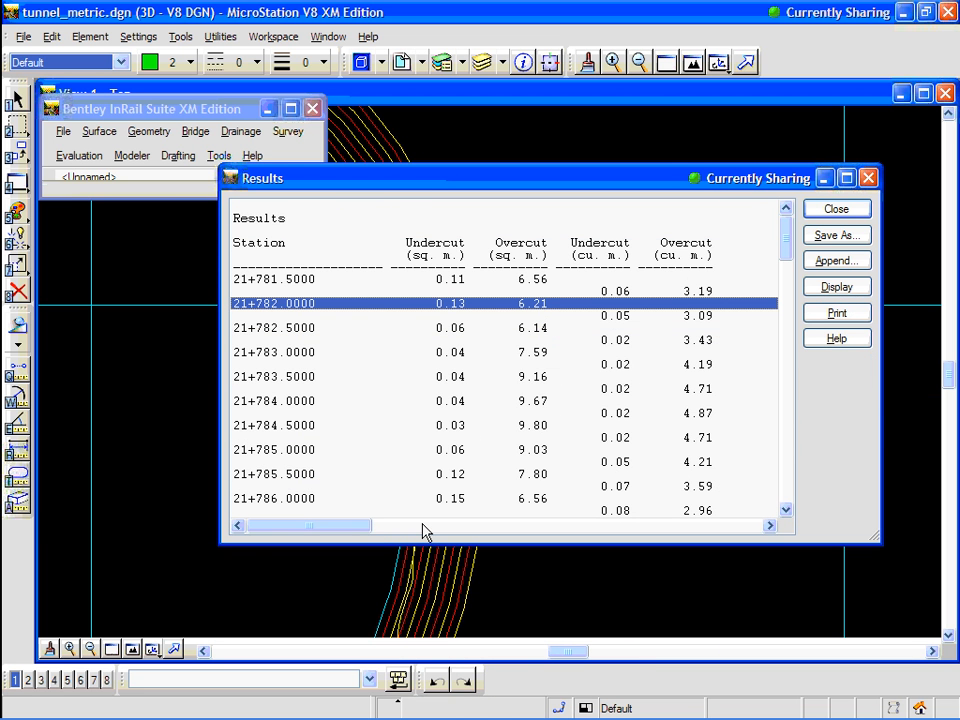
drag(350, 532, 387, 526)
click(847, 178)
drag(297, 710, 236, 710)
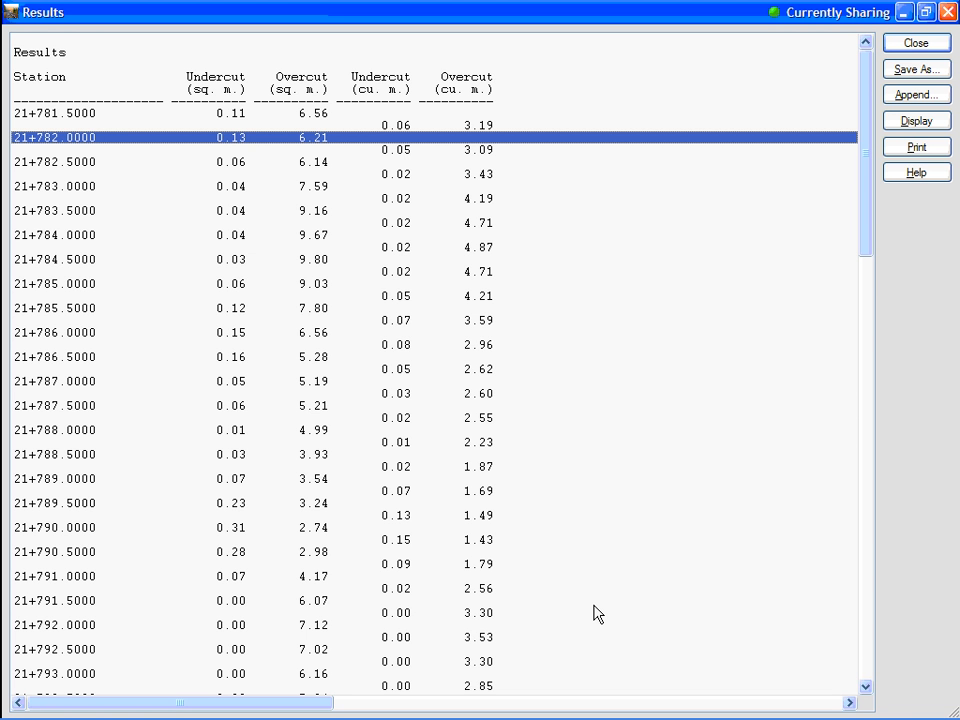
scroll(535, 632, down, 1)
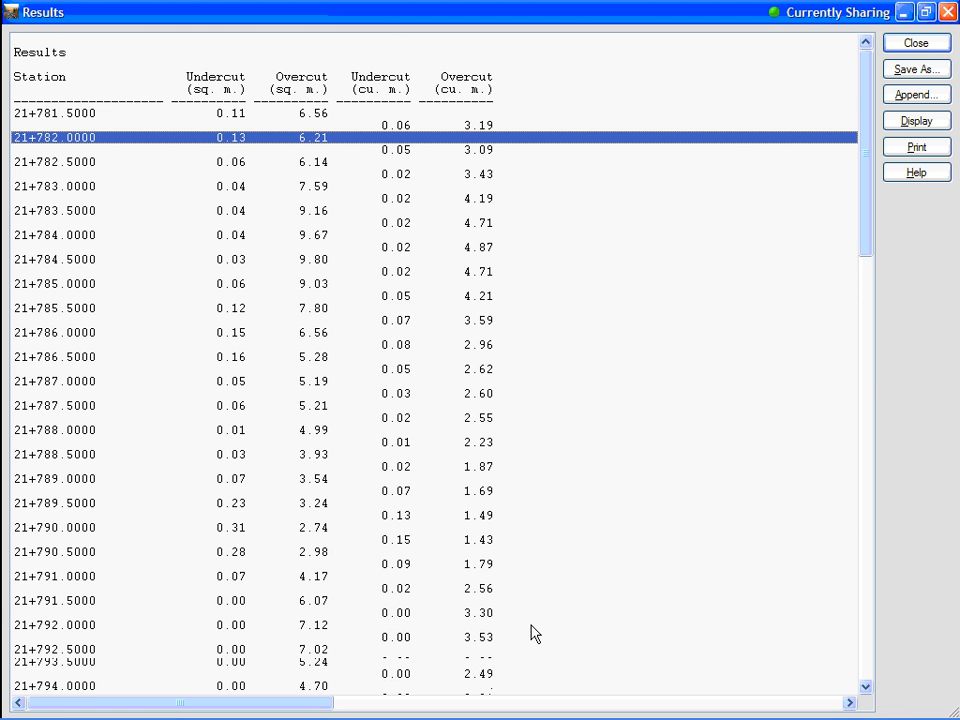
scroll(535, 632, down, 4)
scroll(537, 640, down, 2)
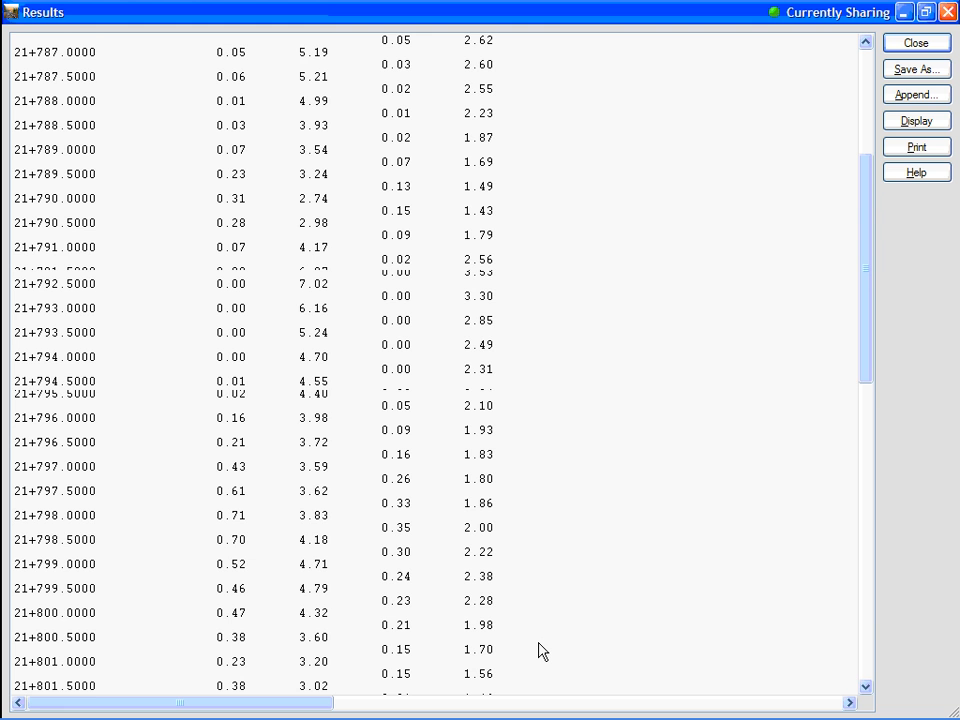
scroll(538, 651, down, 2)
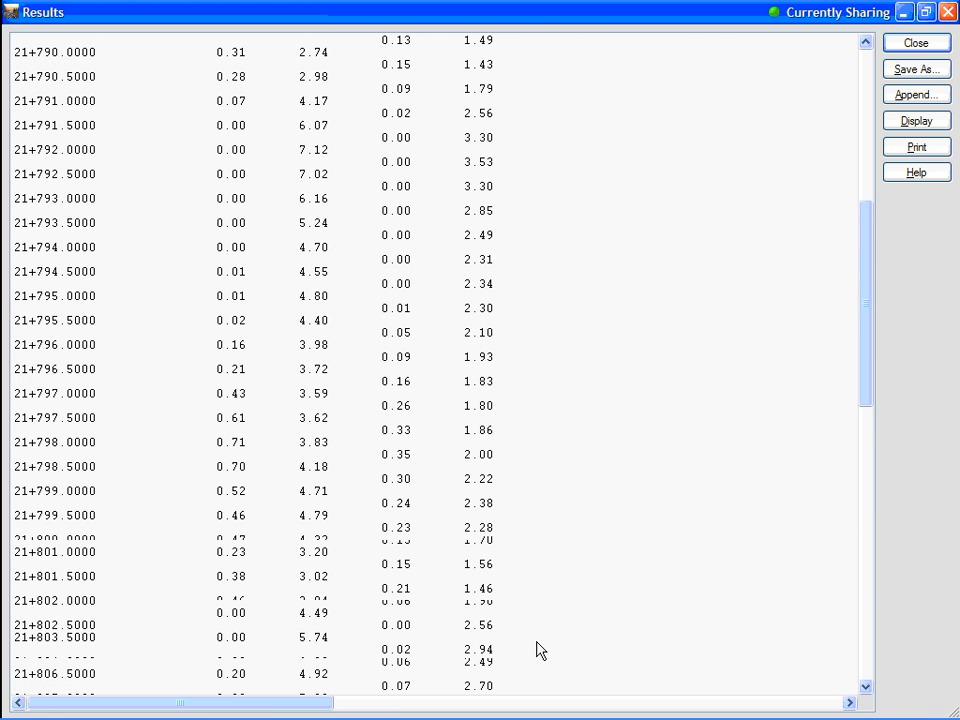
scroll(537, 651, down, 5)
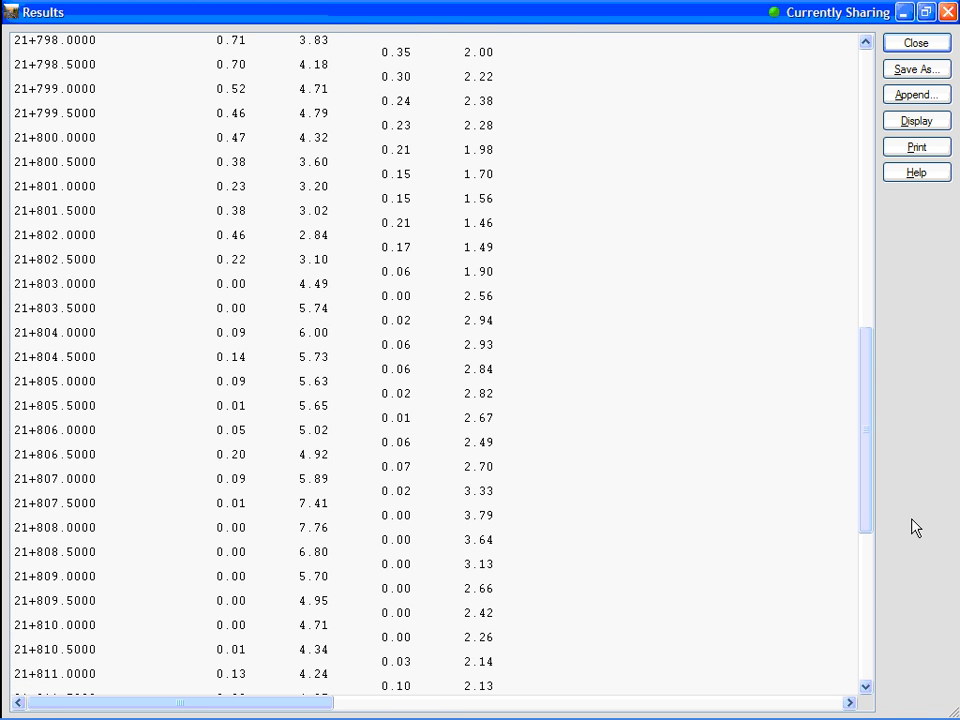
drag(864, 510, 883, 626)
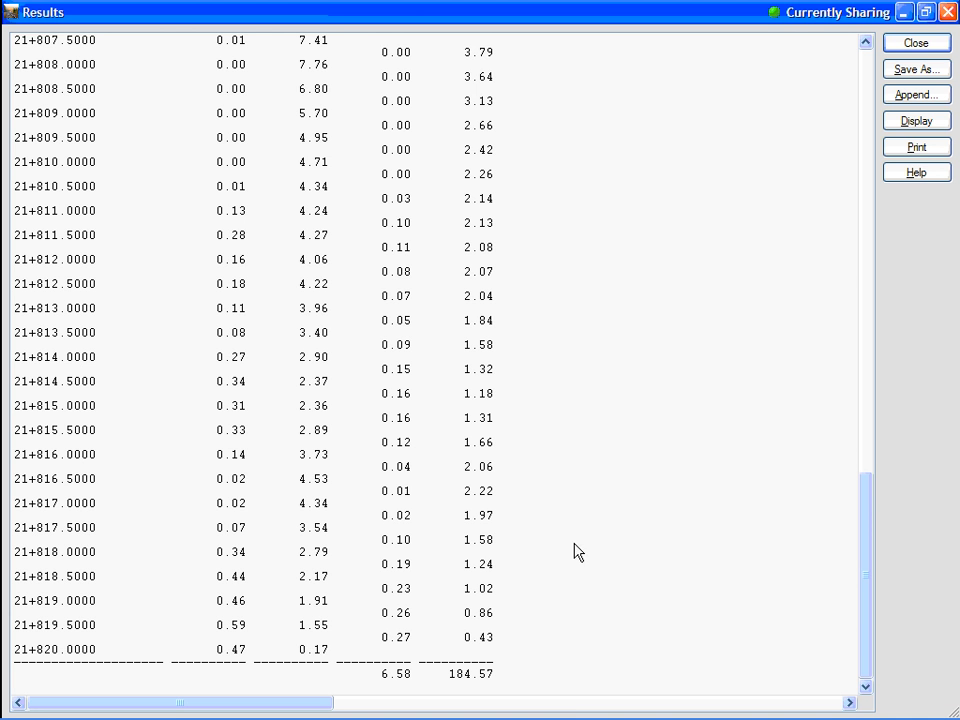
click(913, 43)
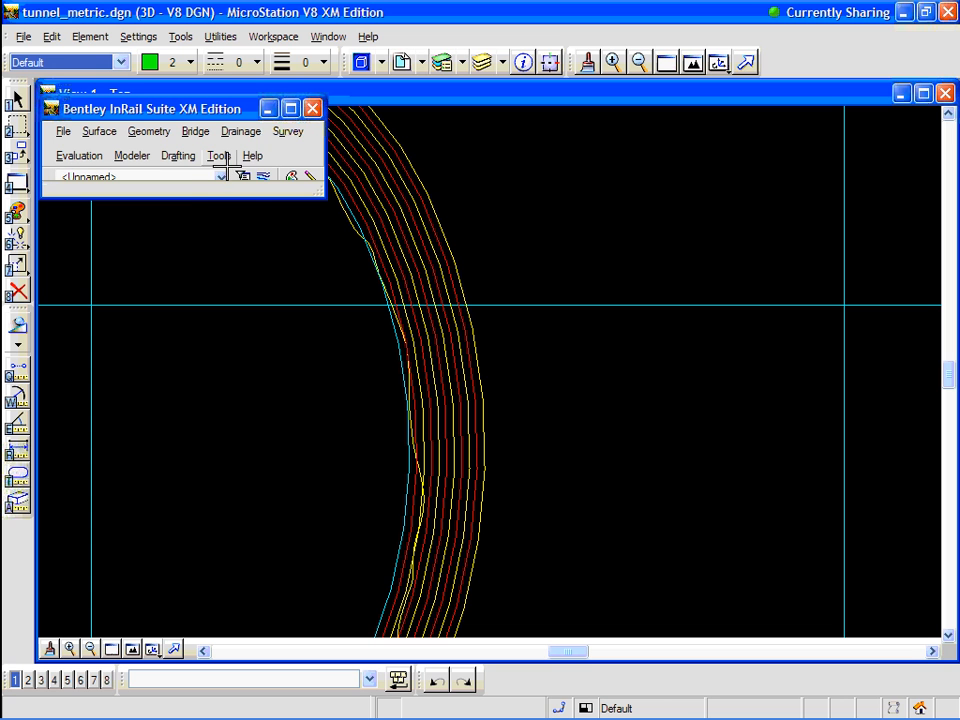
Step: Play the baseline set in the Cross Section Viewer with zoom factor 1 and a 0.2-second interval, close it, and enlarge the InRail window
click(79, 156)
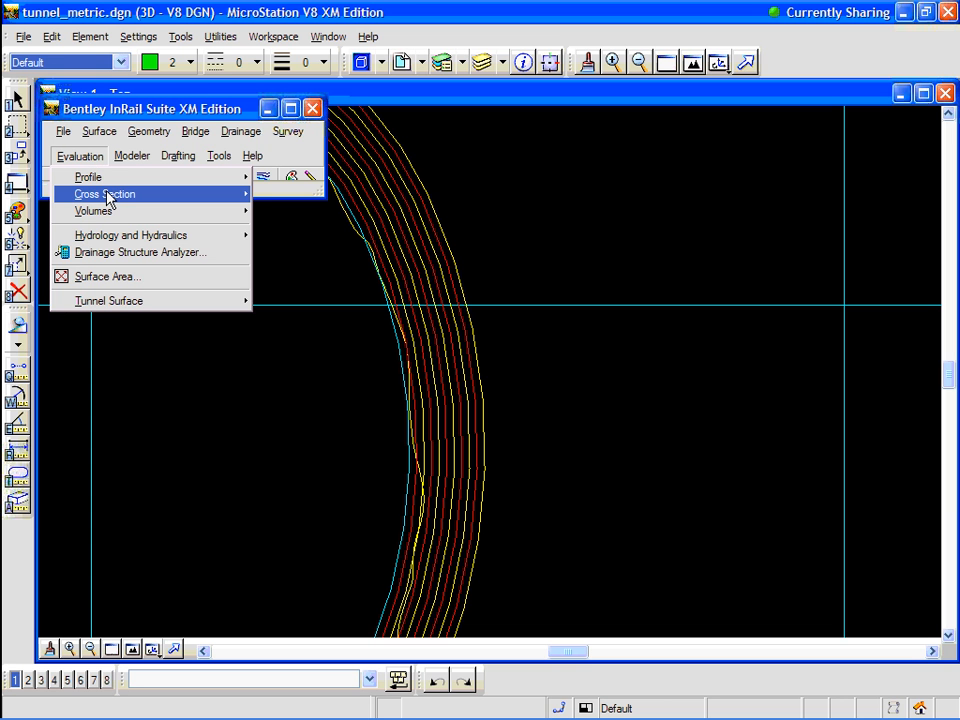
click(305, 270)
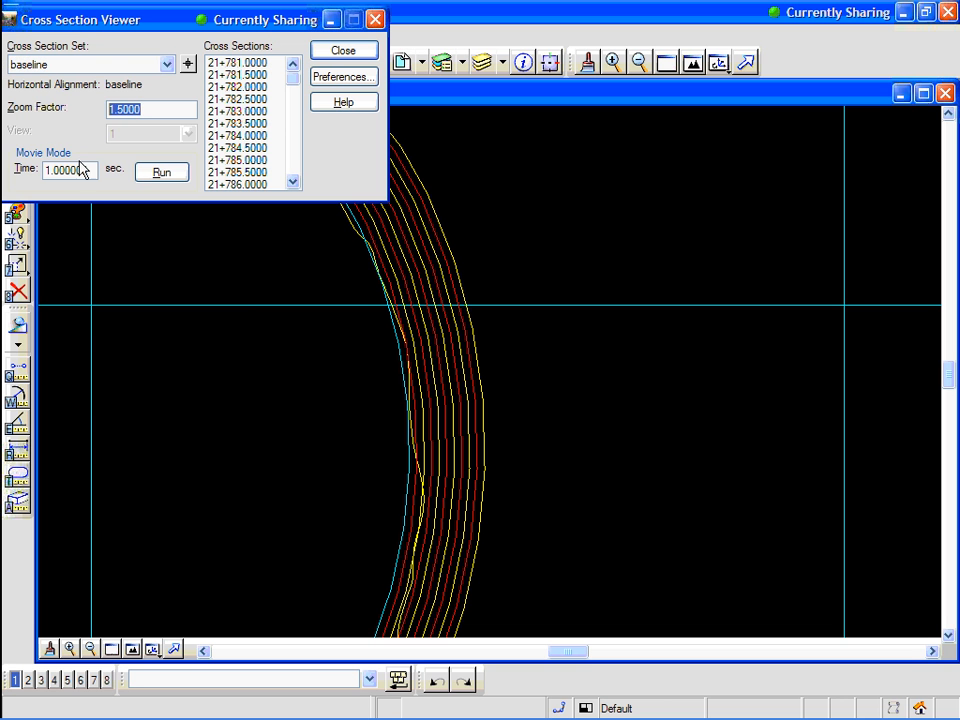
click(70, 171)
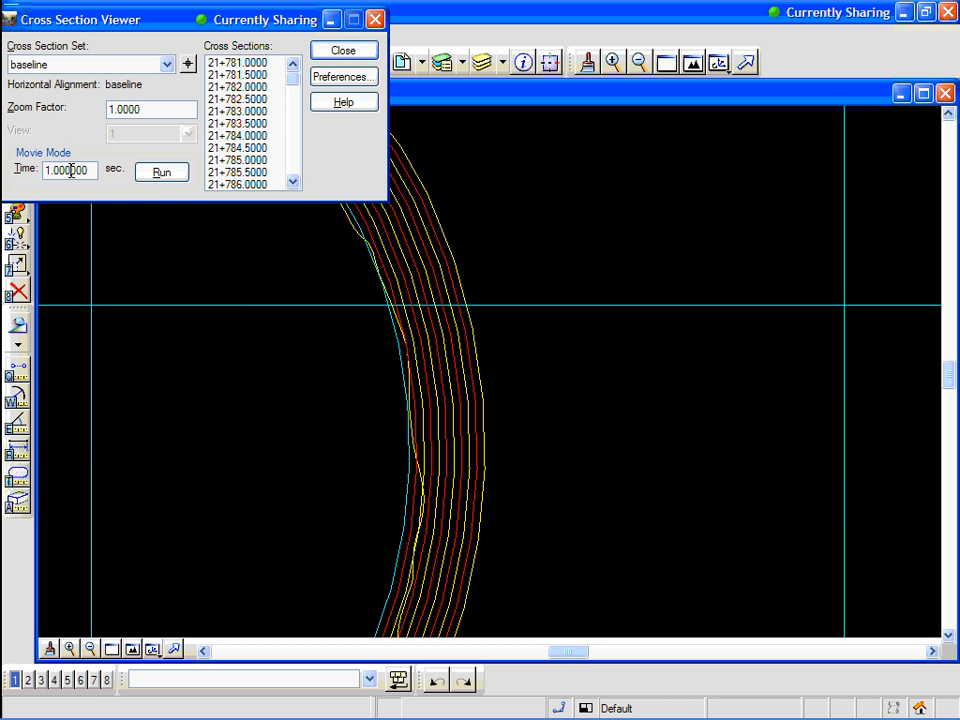
double_click(70, 171)
text(.2)
click(163, 176)
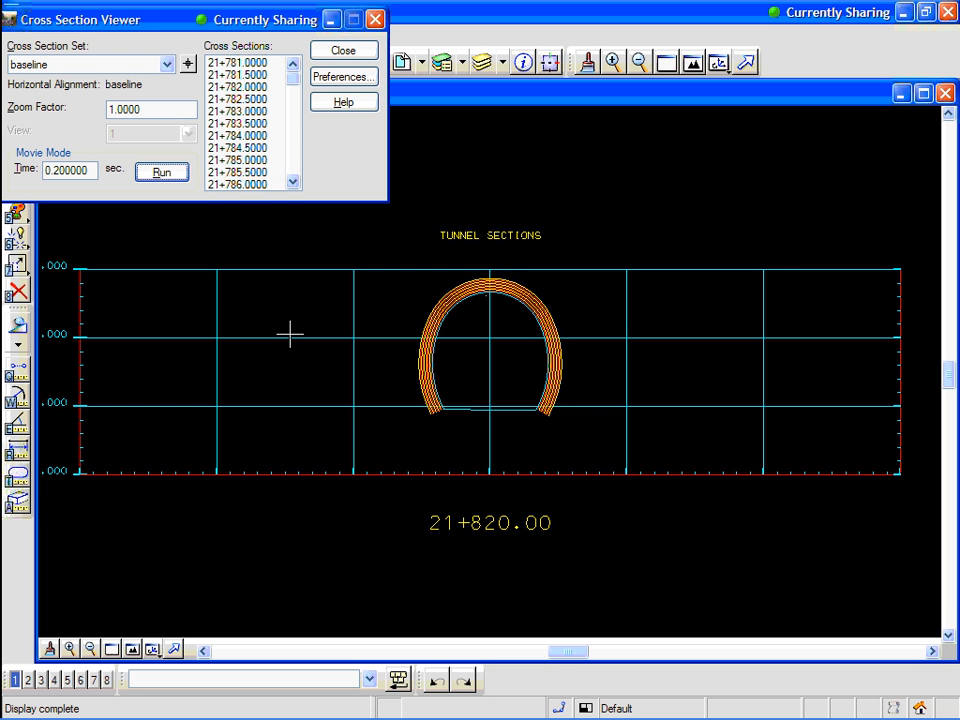
click(341, 55)
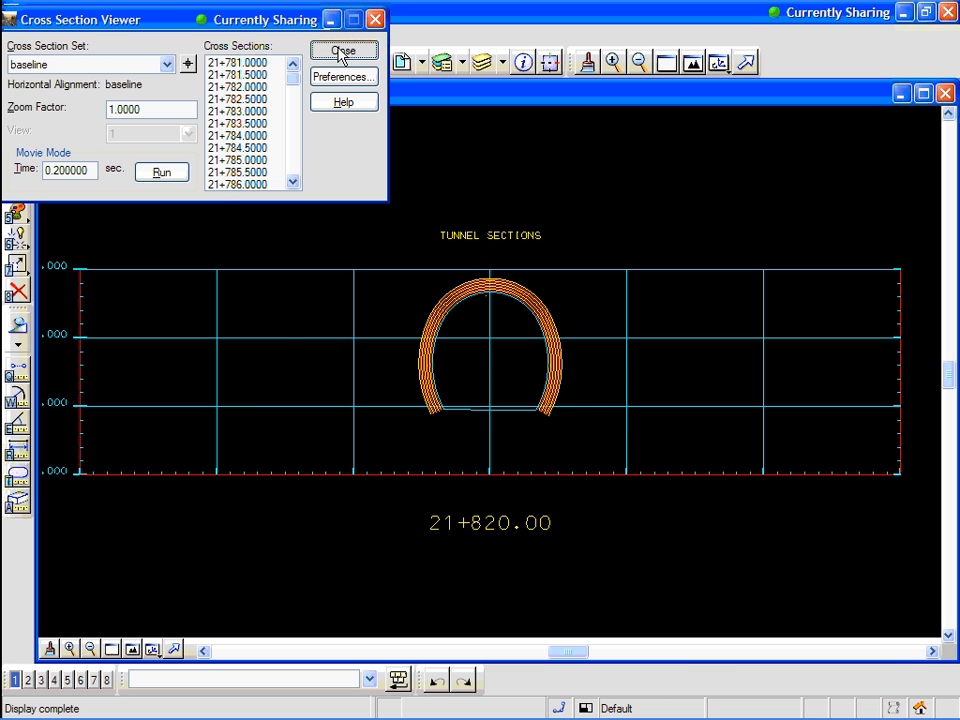
drag(321, 199, 322, 281)
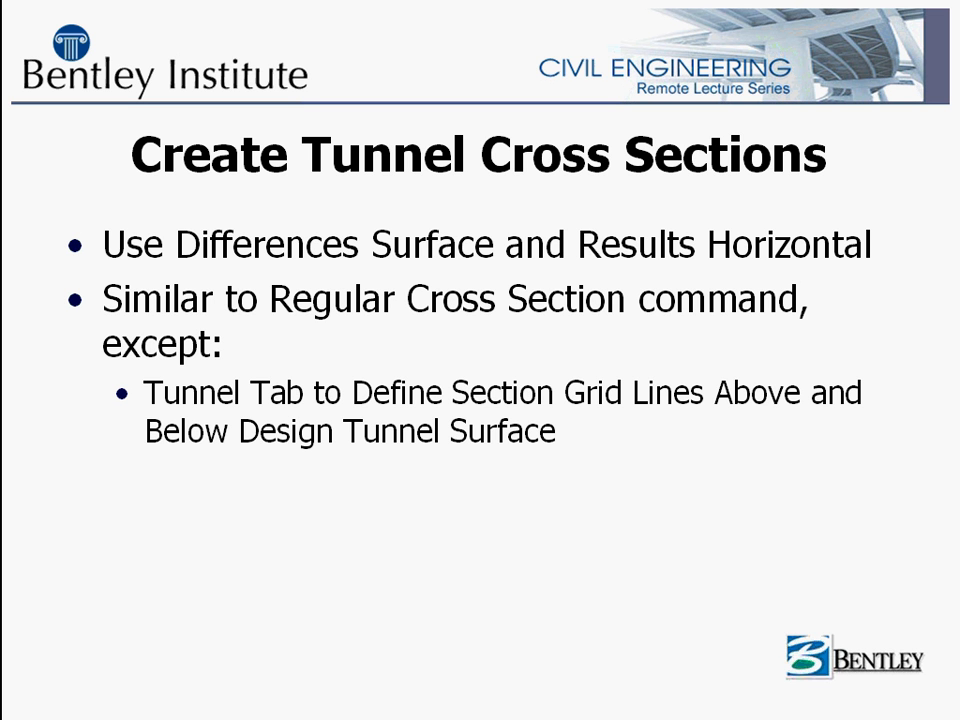
key(Right)
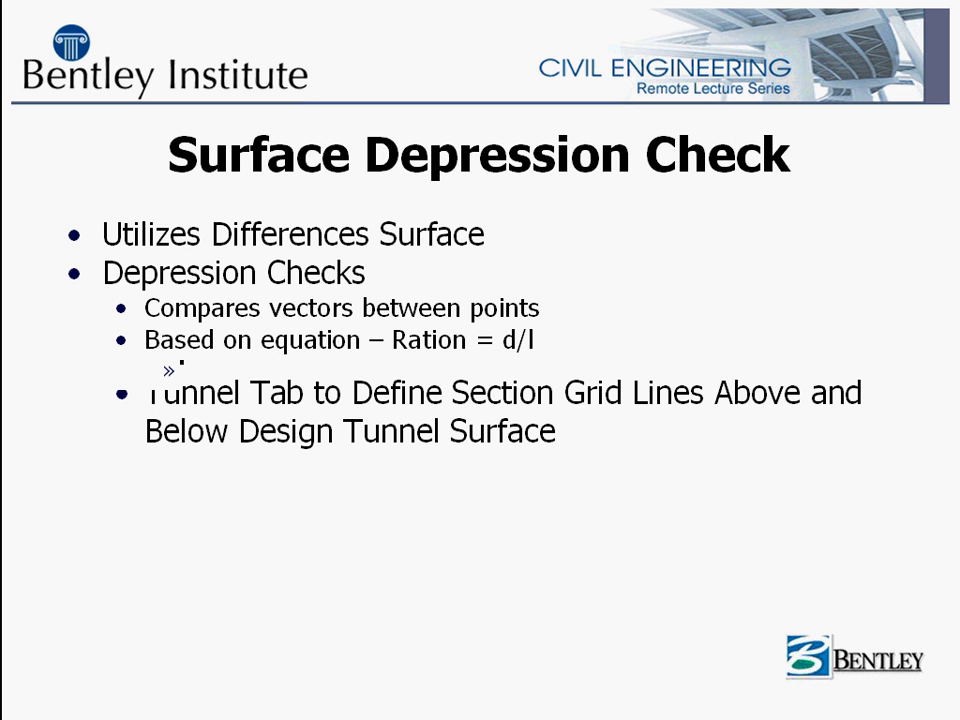
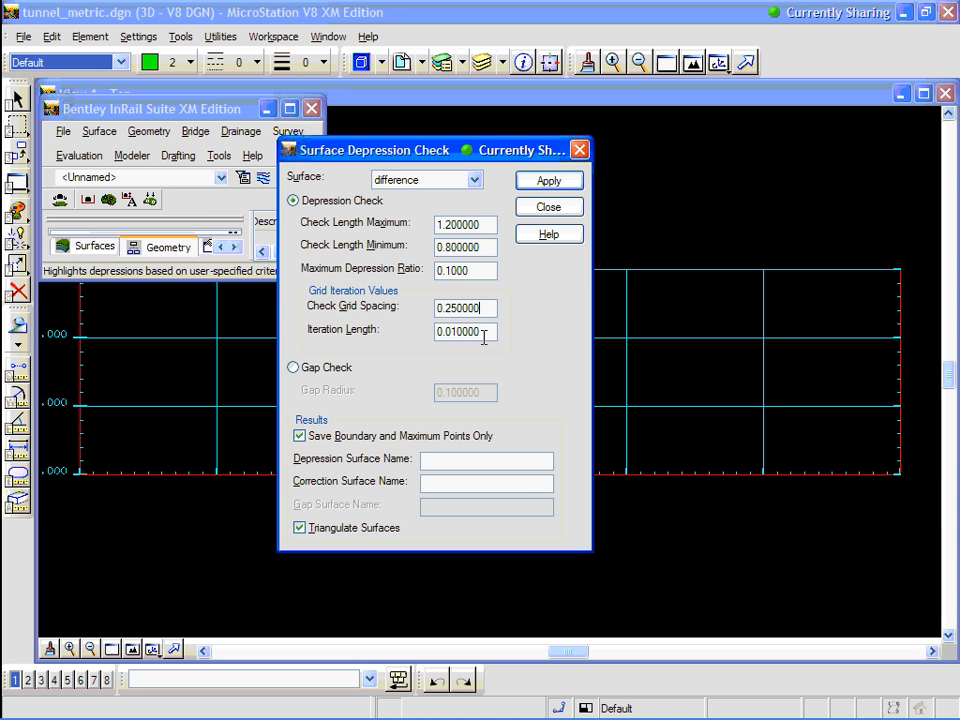
Step: Name the depression check's result surfaces: depression for the depression surface and correction for the correction surface
click(430, 457)
text(depression)
key(Tab)
text(correction)
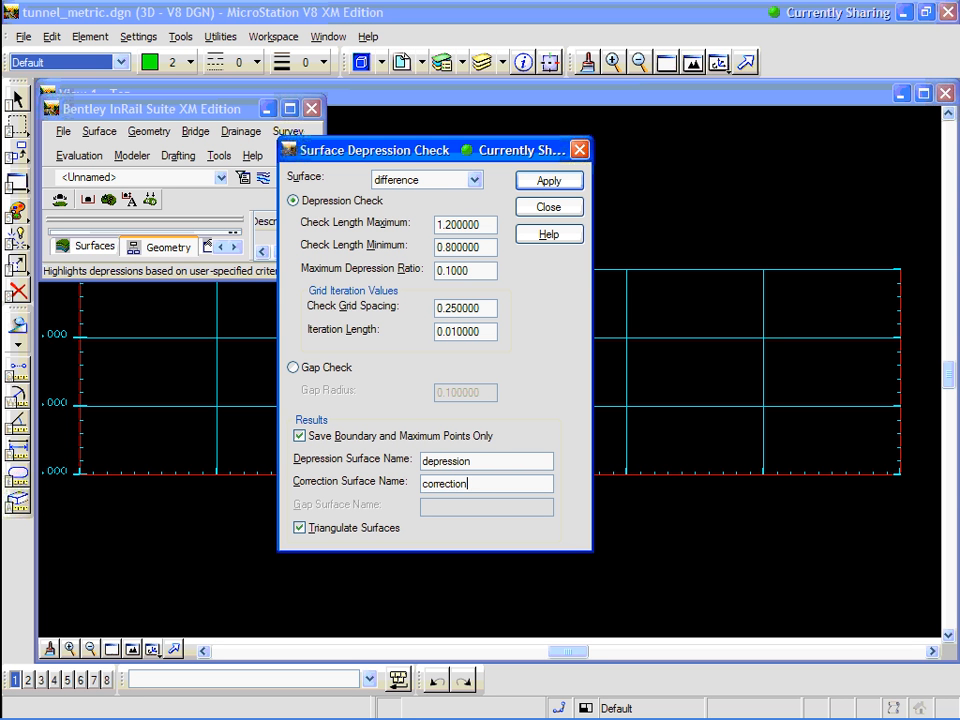
Step: Look at the Gap Check settings, return to Depression Check, run it on the difference surface, and close the dialog
click(294, 369)
click(294, 369)
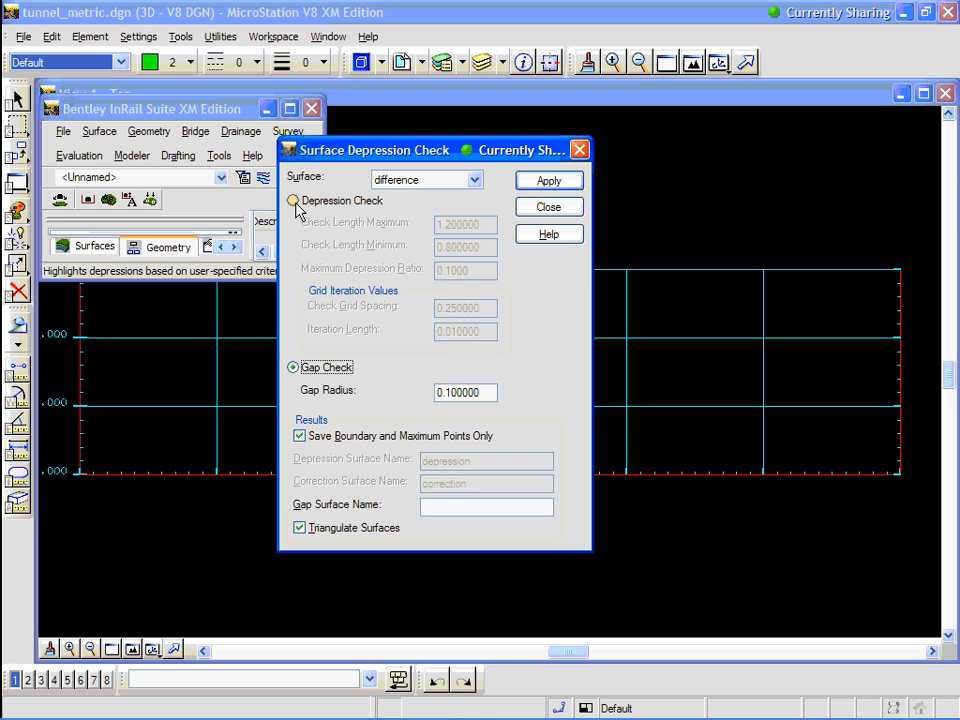
click(294, 200)
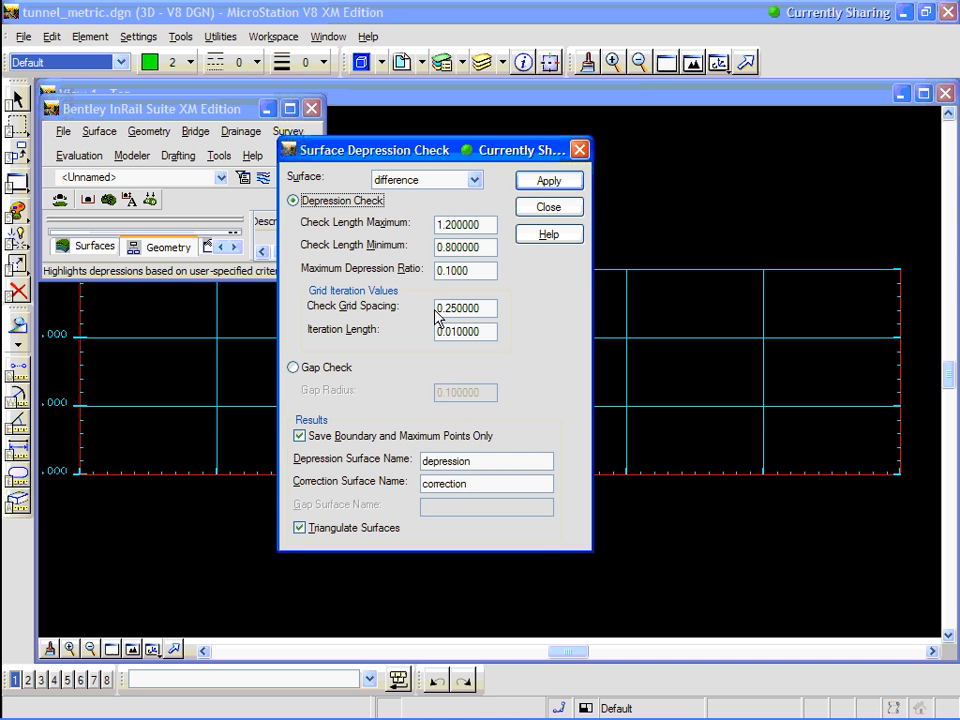
click(556, 183)
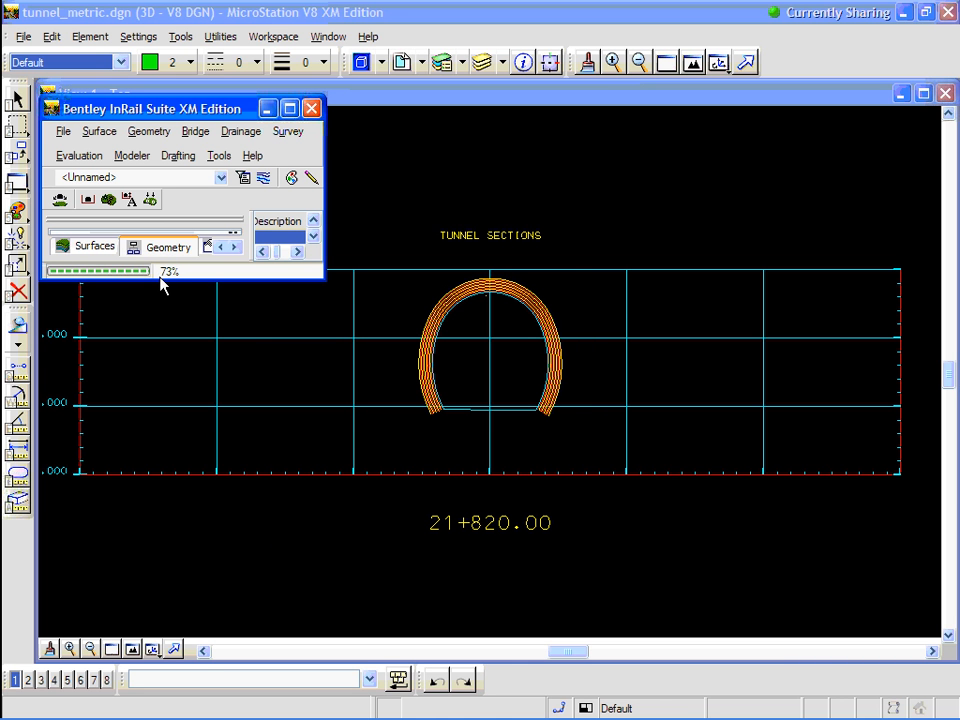
click(549, 207)
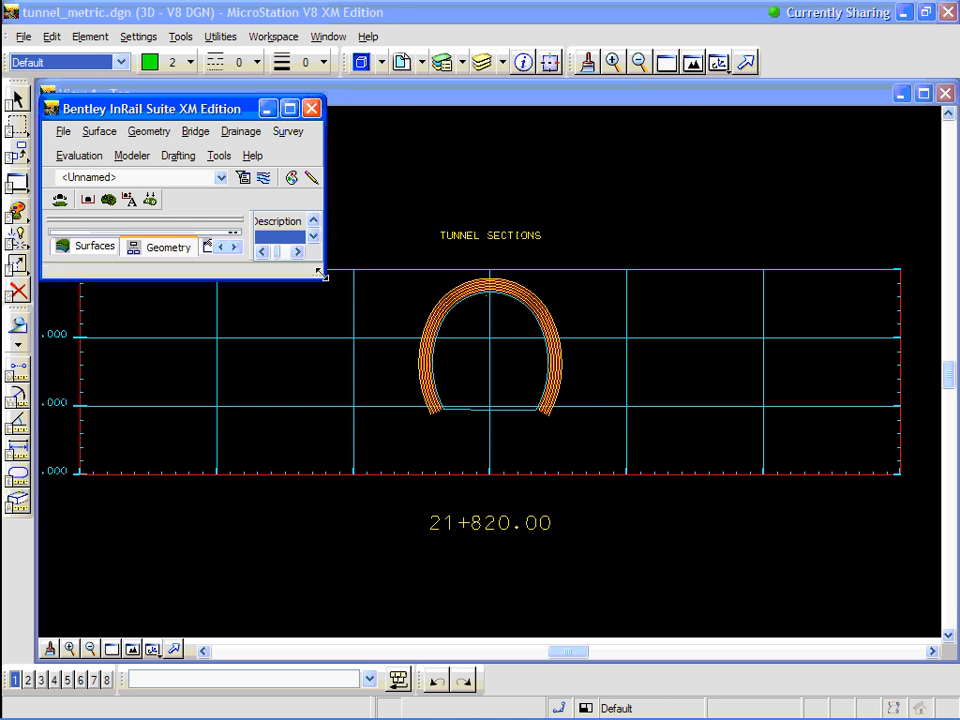
Step: Enlarge the InRail window and examine the elevation range of the correction surface's random features
drag(503, 393, 574, 533)
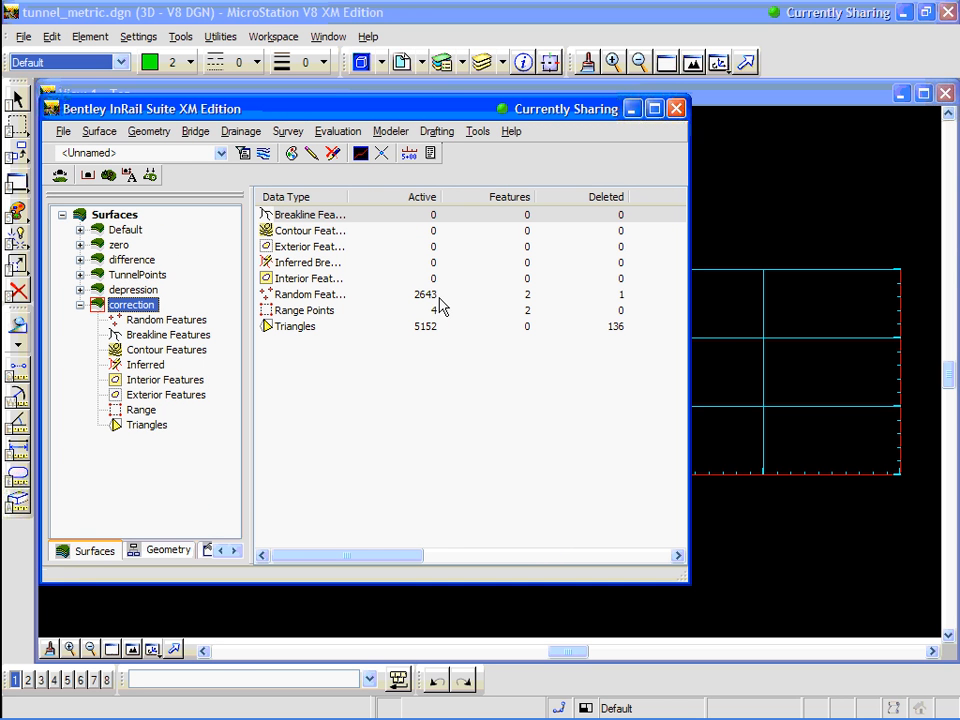
click(396, 556)
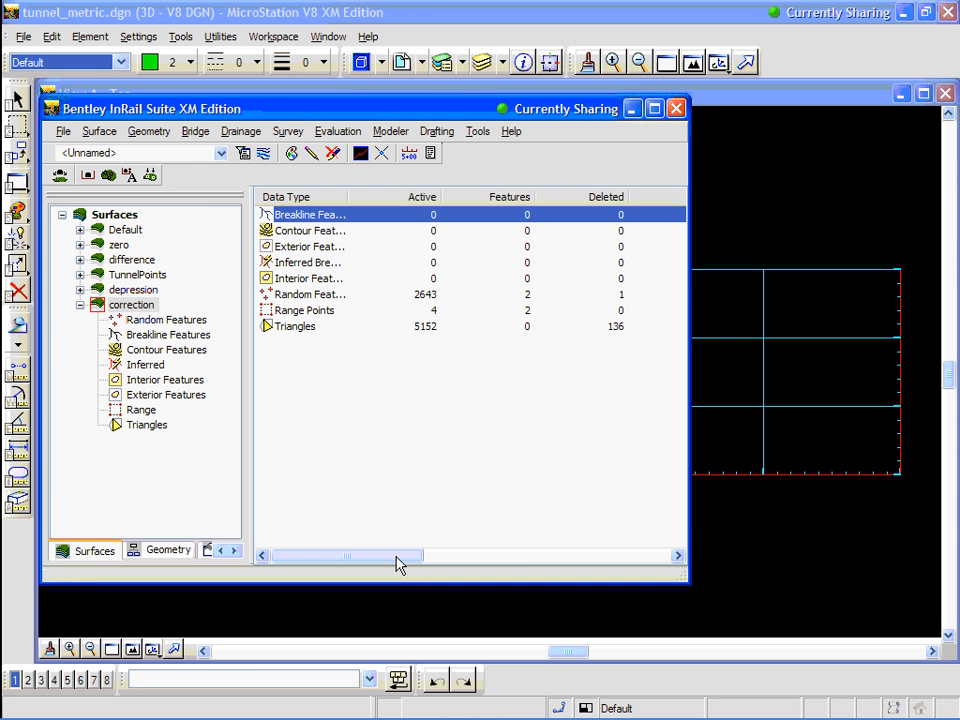
drag(396, 556, 616, 565)
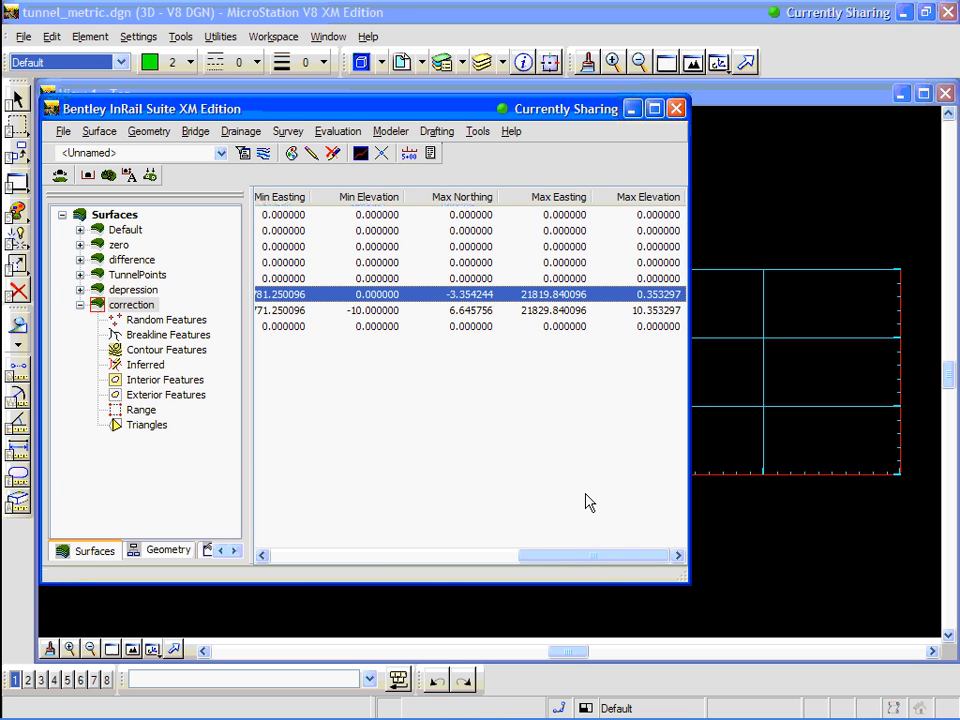
drag(590, 555, 658, 558)
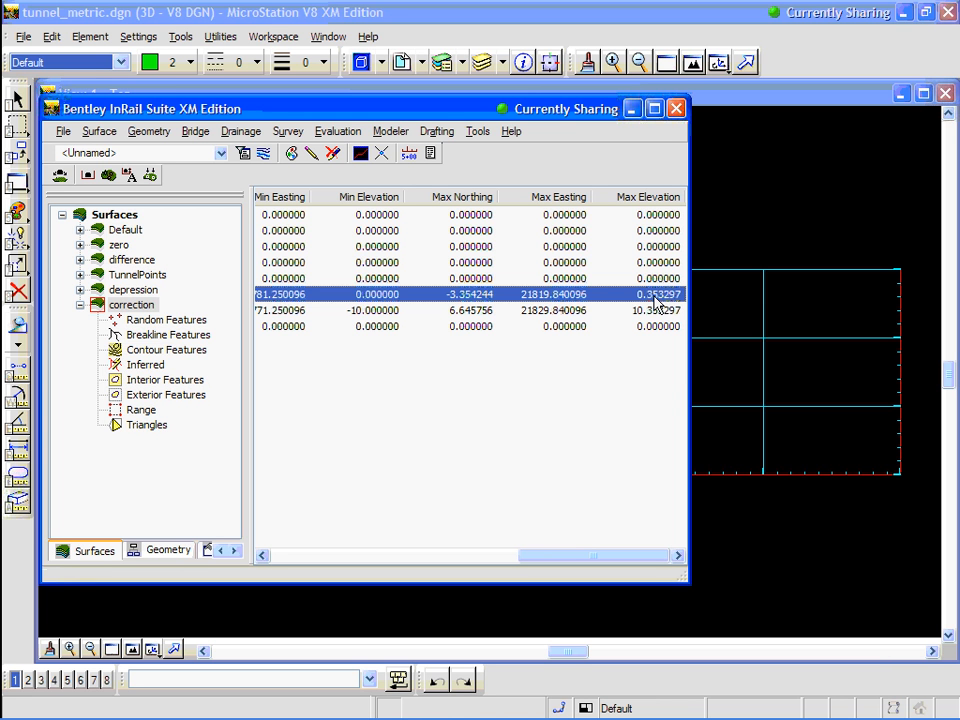
Step: Examine the elevation range of the depression surface's random features, and collapse the depression and correction surface listings
click(80, 290)
click(133, 290)
click(285, 294)
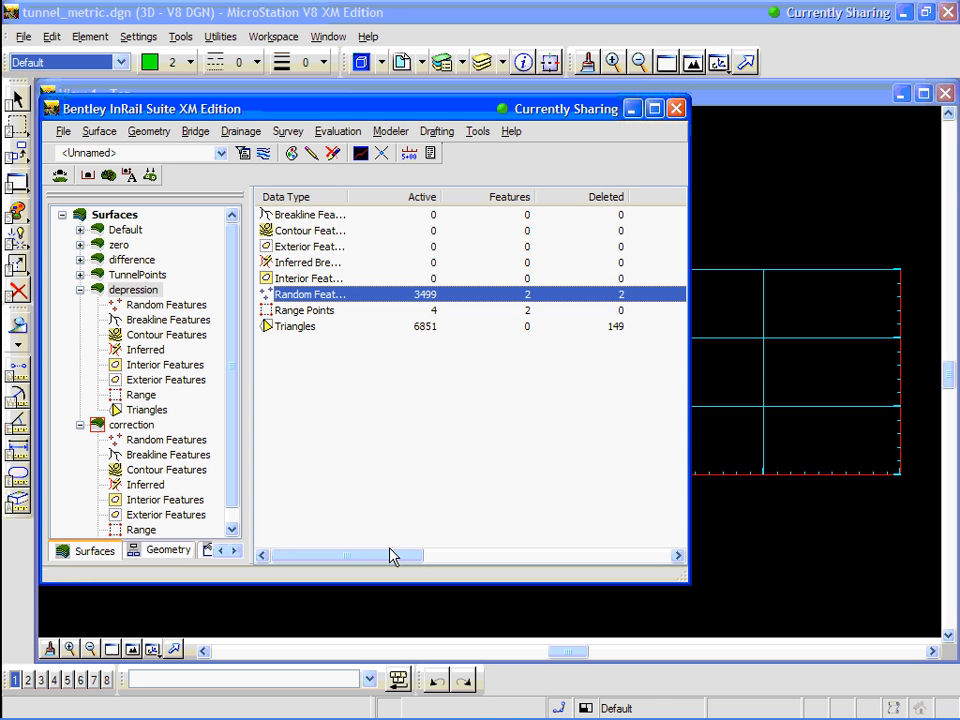
drag(390, 553, 486, 553)
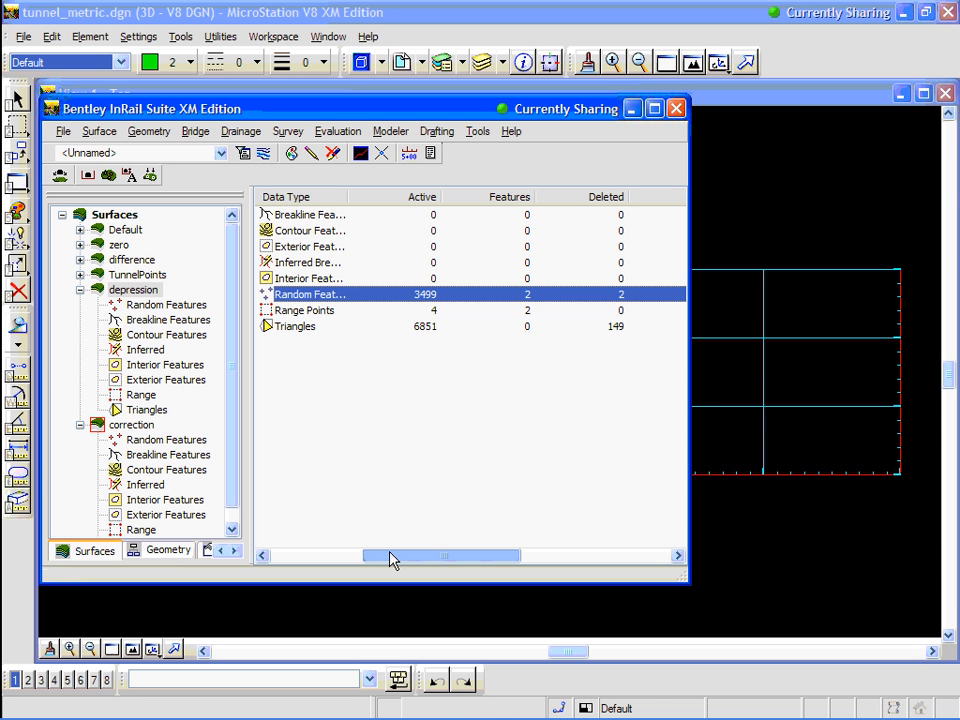
drag(391, 560, 690, 561)
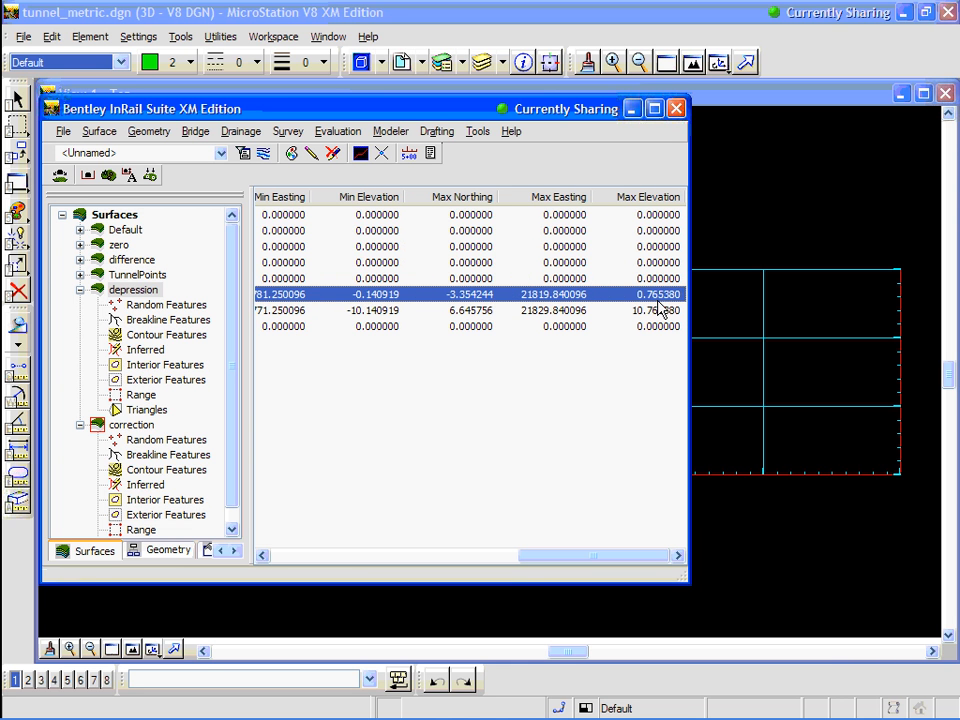
click(80, 425)
click(80, 290)
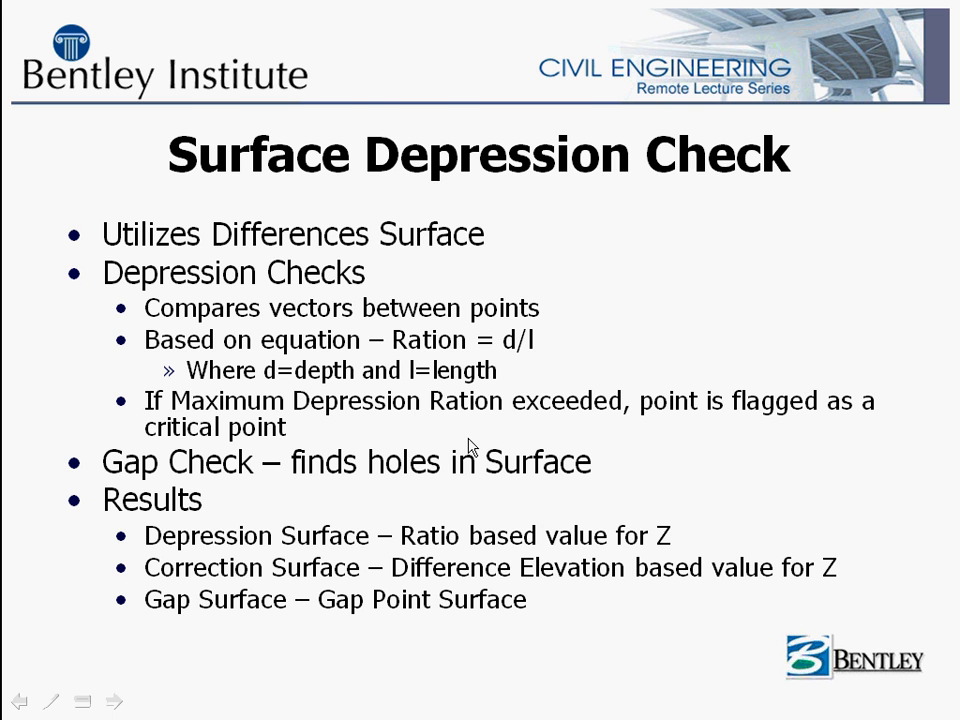
click(469, 439)
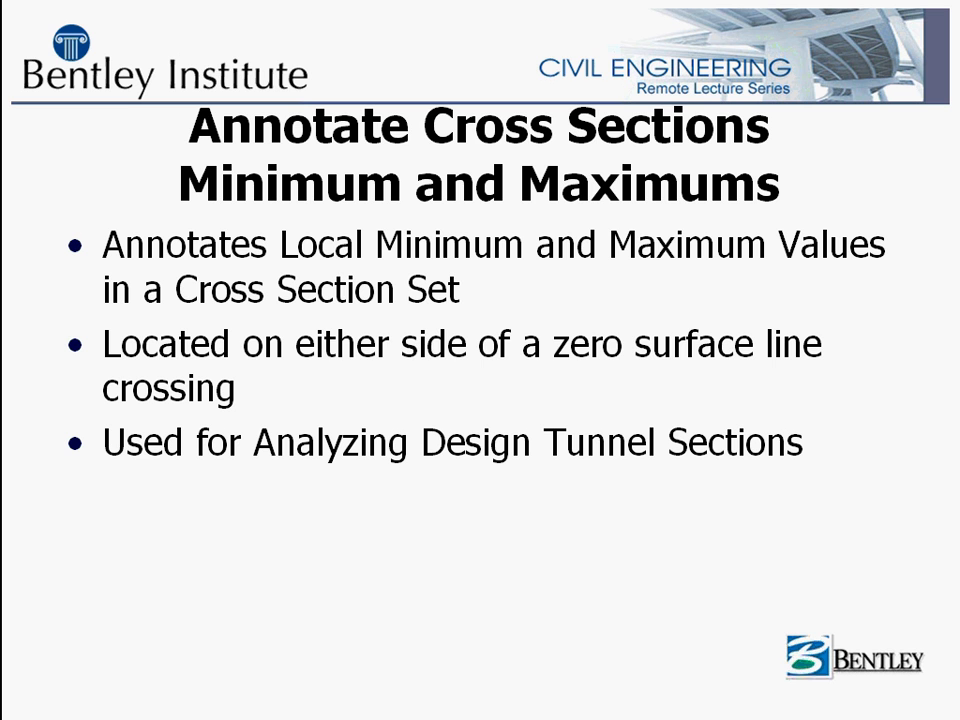
Step: Switch back to MicroStation, shrink the InRail window, and fit all cross sections in the view
key(alt+Tab)
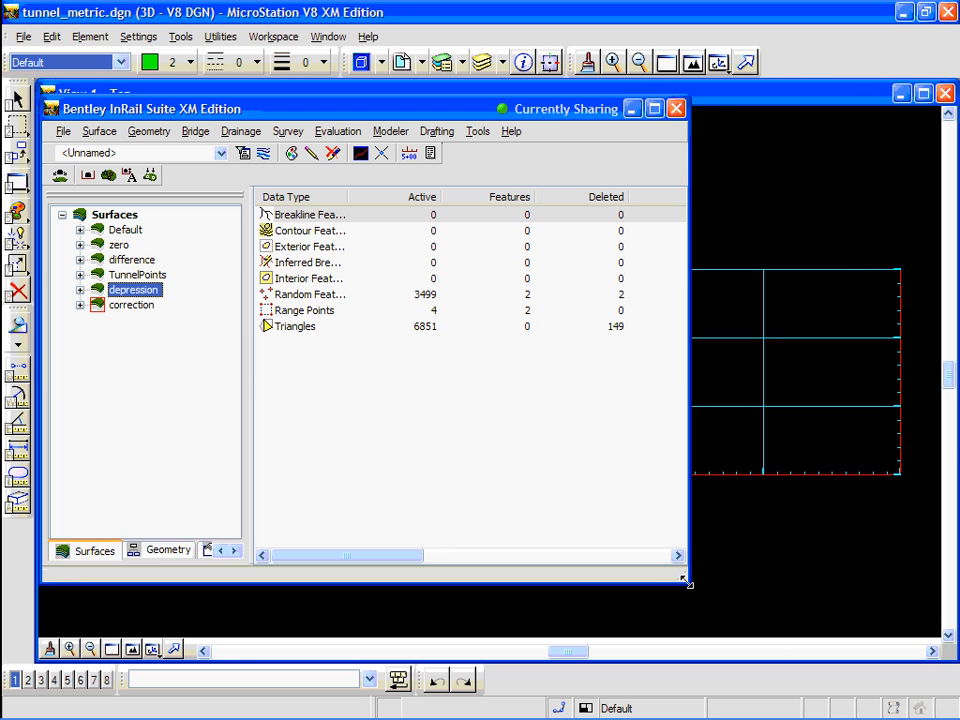
drag(686, 580, 470, 299)
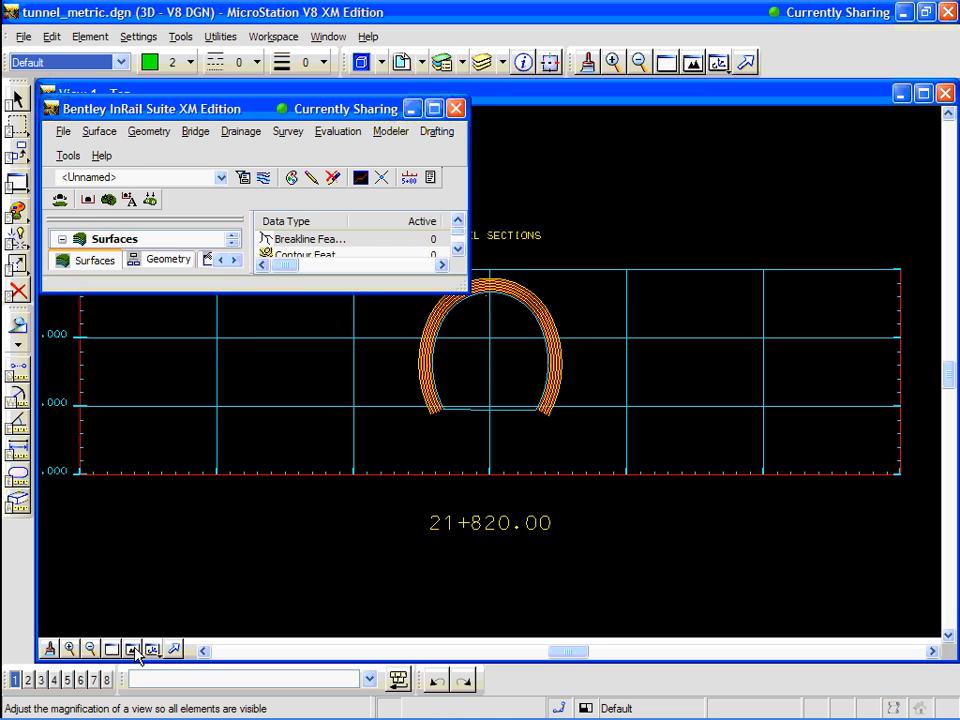
click(133, 650)
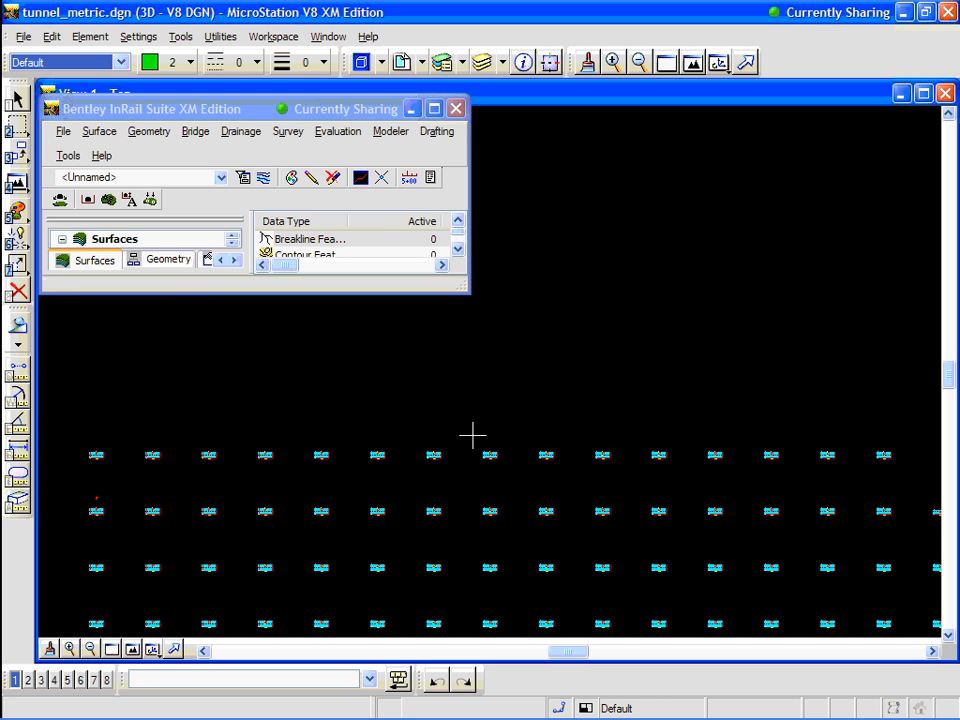
Step: Start a new cross section set and include the zero surface along with the difference surface
click(346, 132)
mouse_move(495, 170)
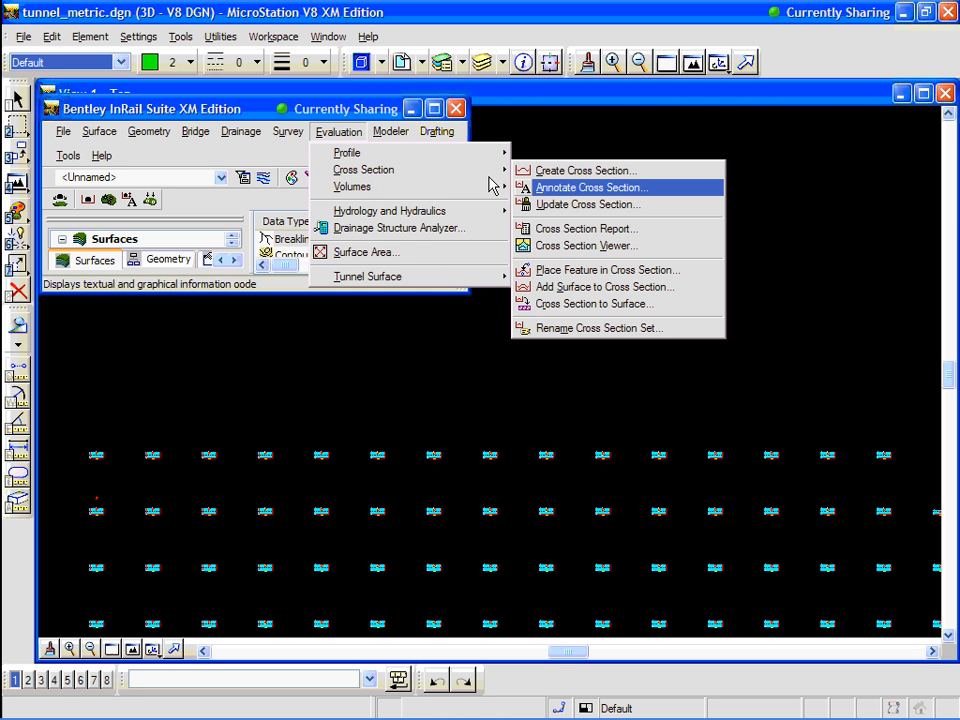
click(570, 170)
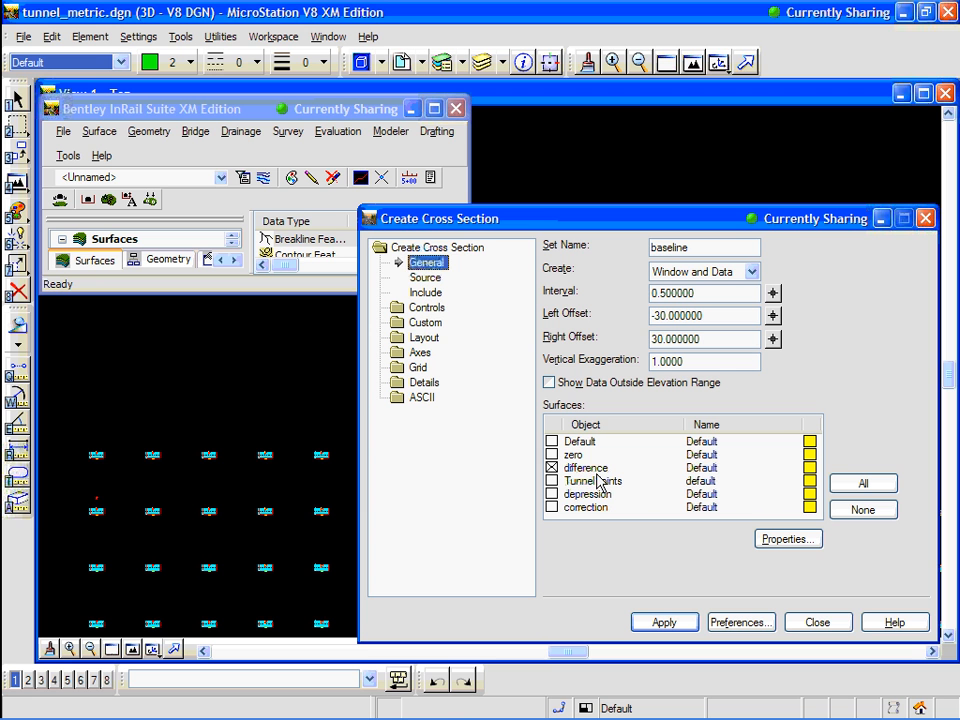
click(552, 454)
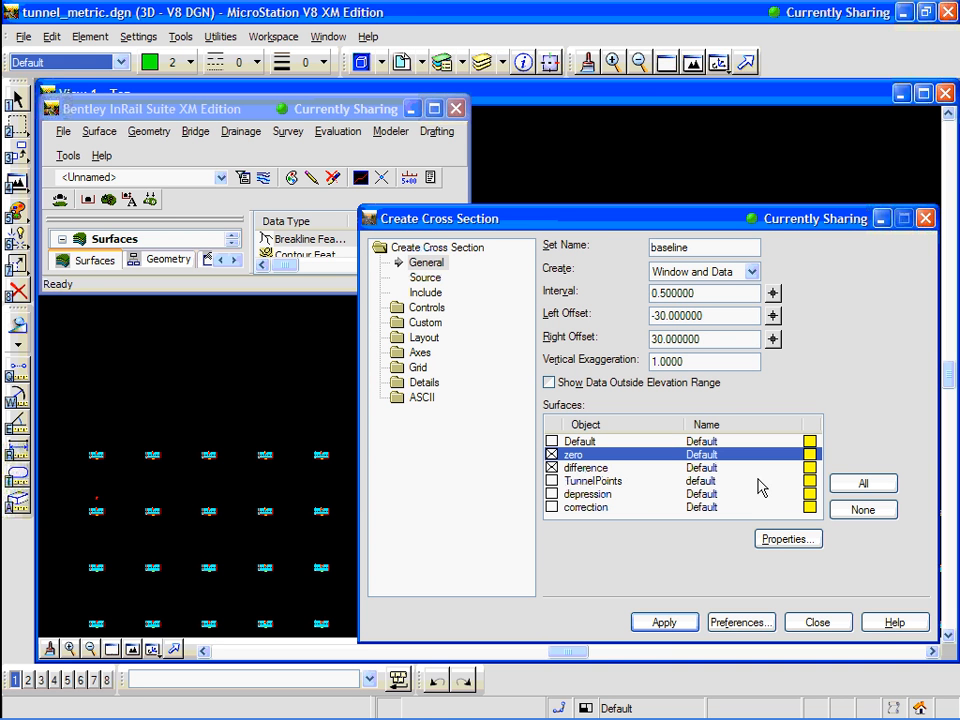
Step: Change the Cross Section Line colour of the Default named symbology to red
double_click(810, 456)
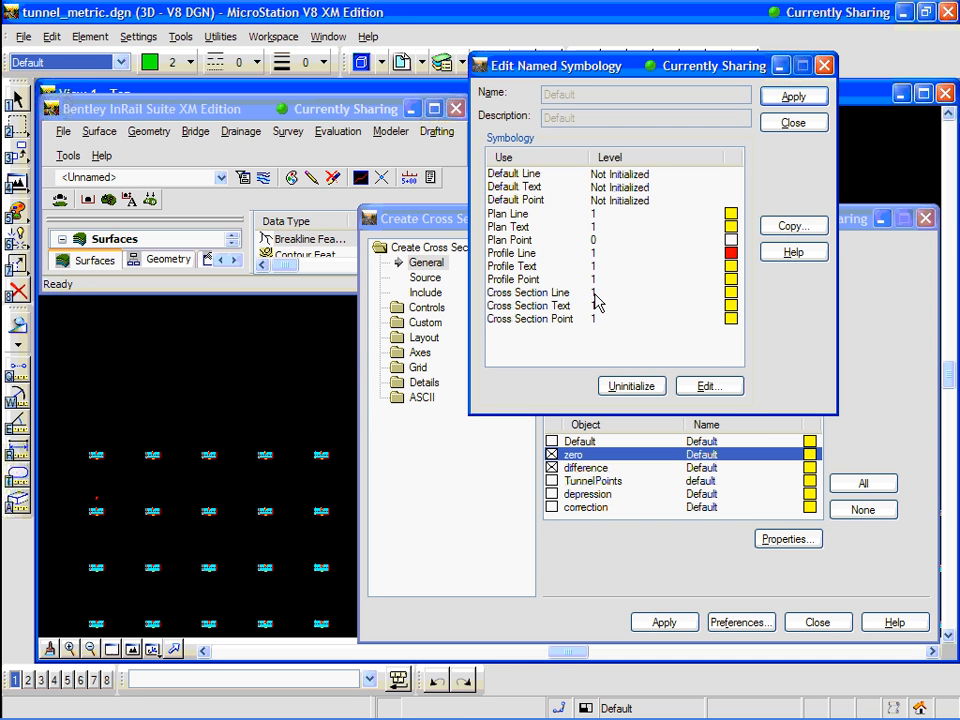
click(729, 292)
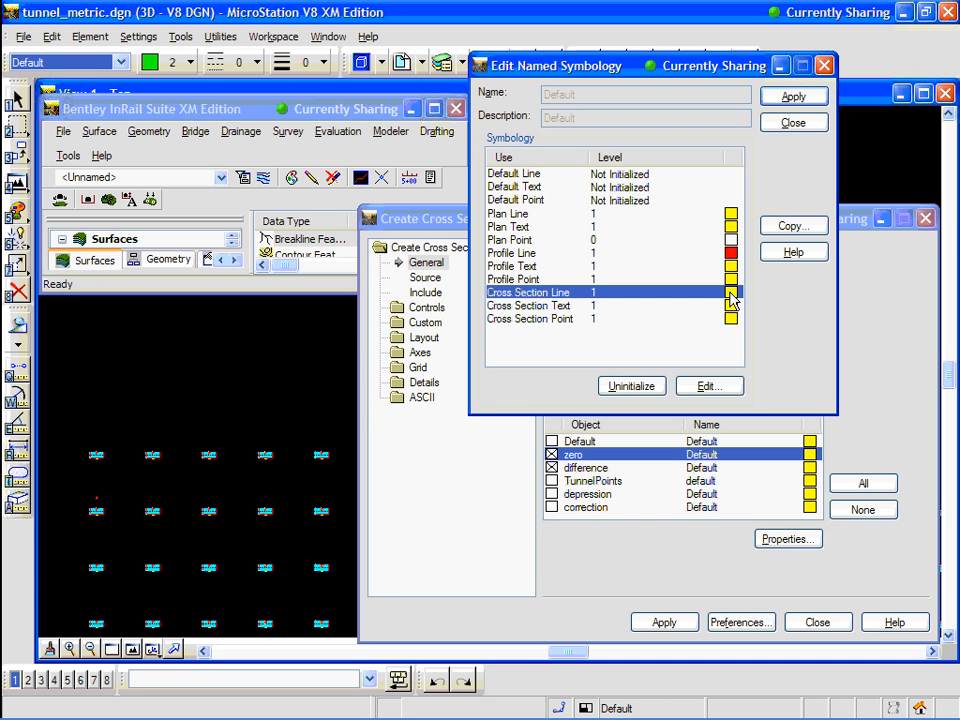
double_click(731, 297)
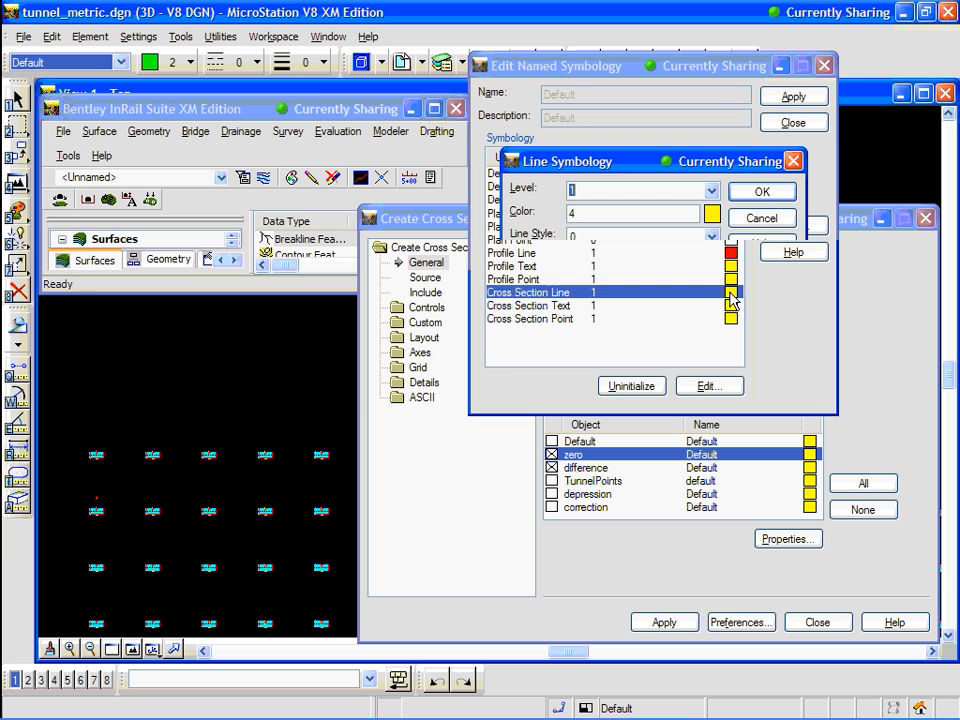
click(738, 217)
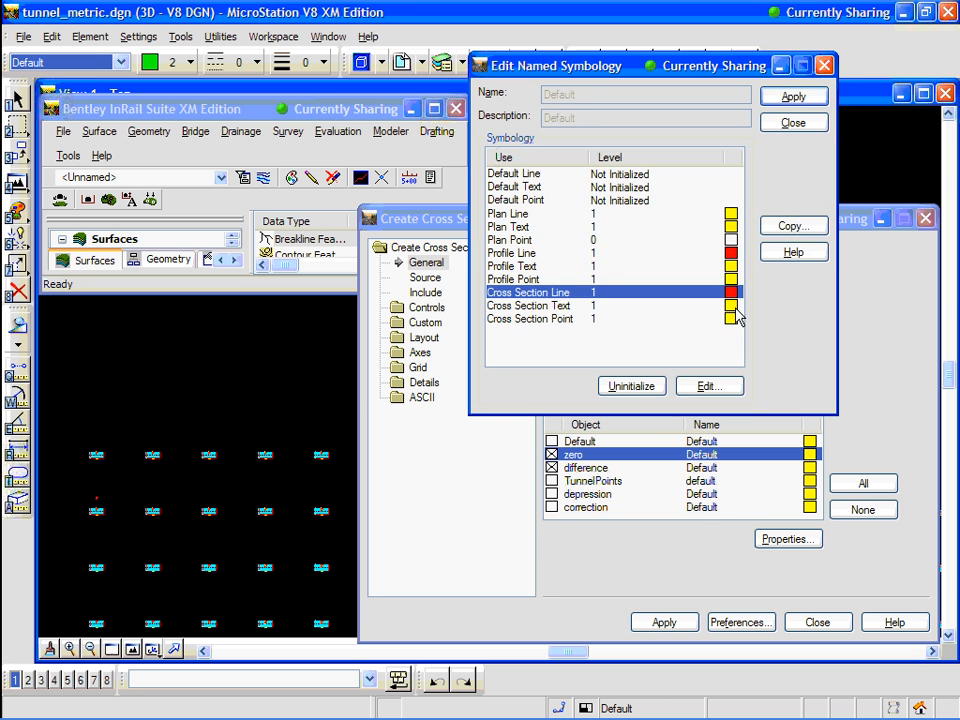
click(792, 124)
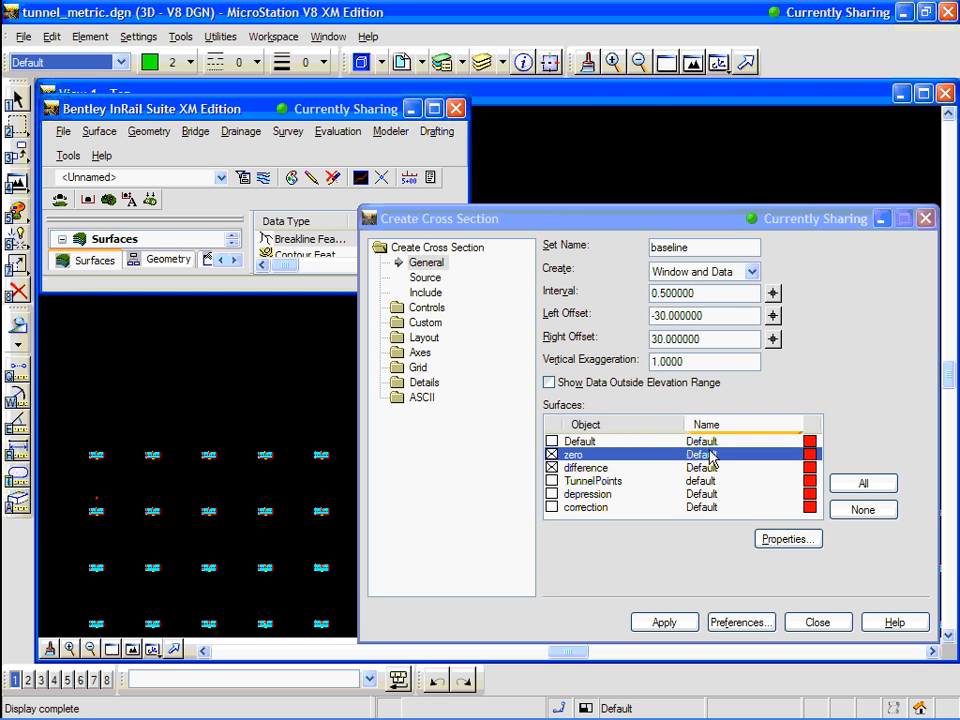
Step: Check the source and station limits, and place the baseline cross sections for 21+781 to 21+820 in the empty area above the existing section rows
click(425, 278)
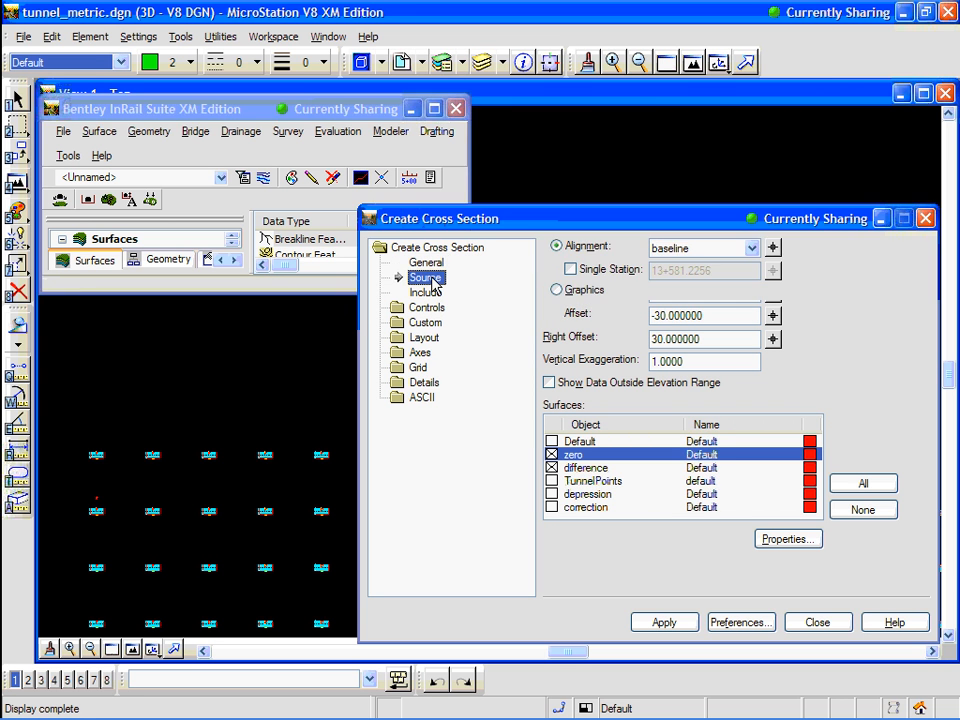
click(427, 293)
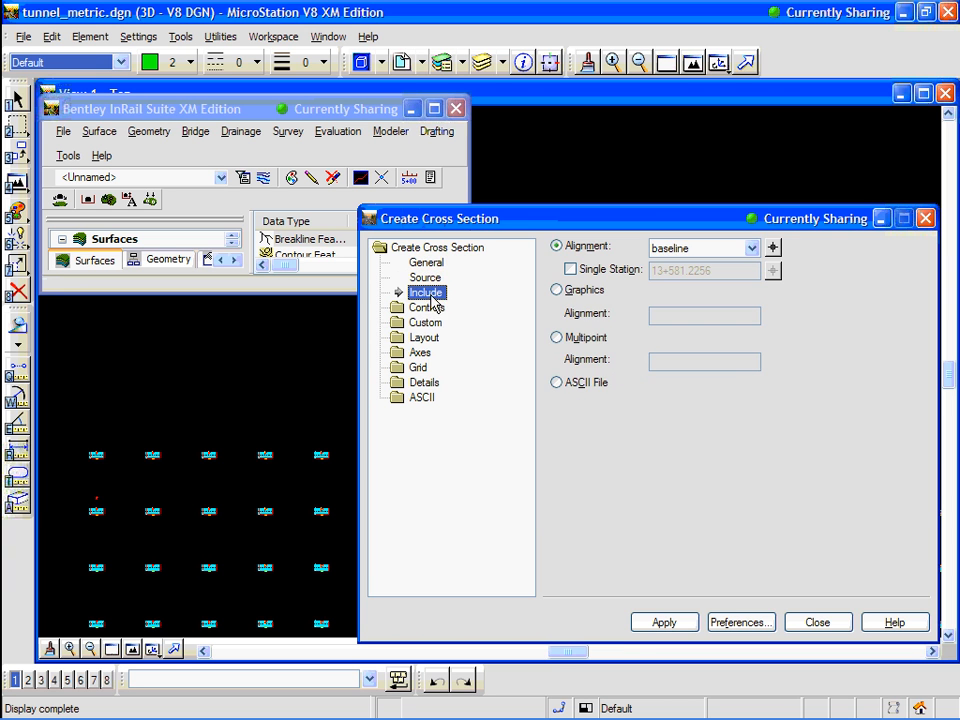
click(427, 307)
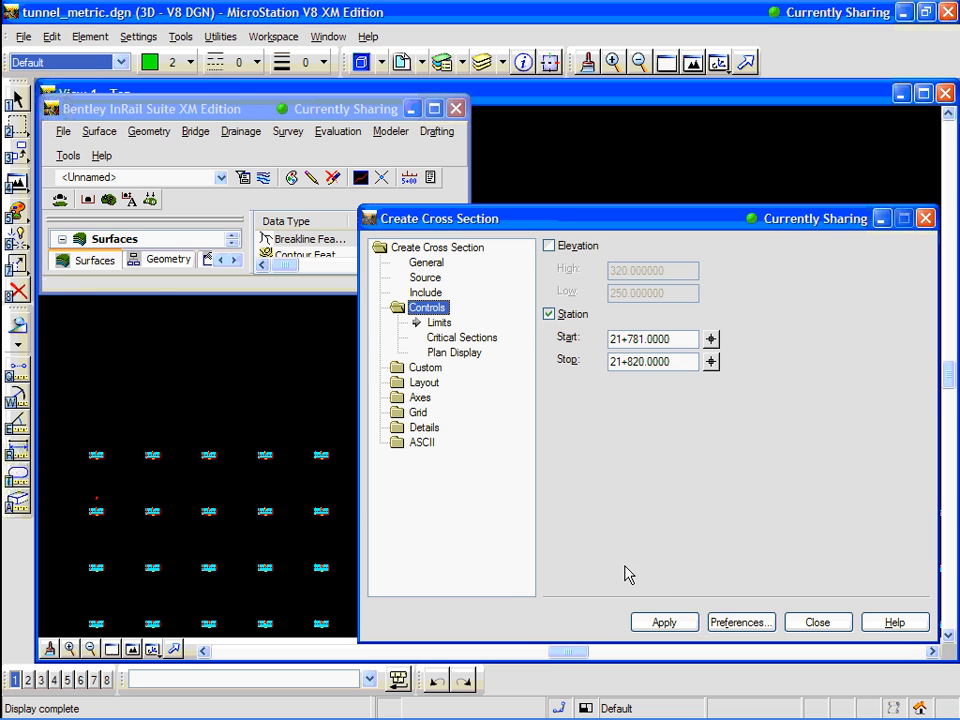
click(668, 621)
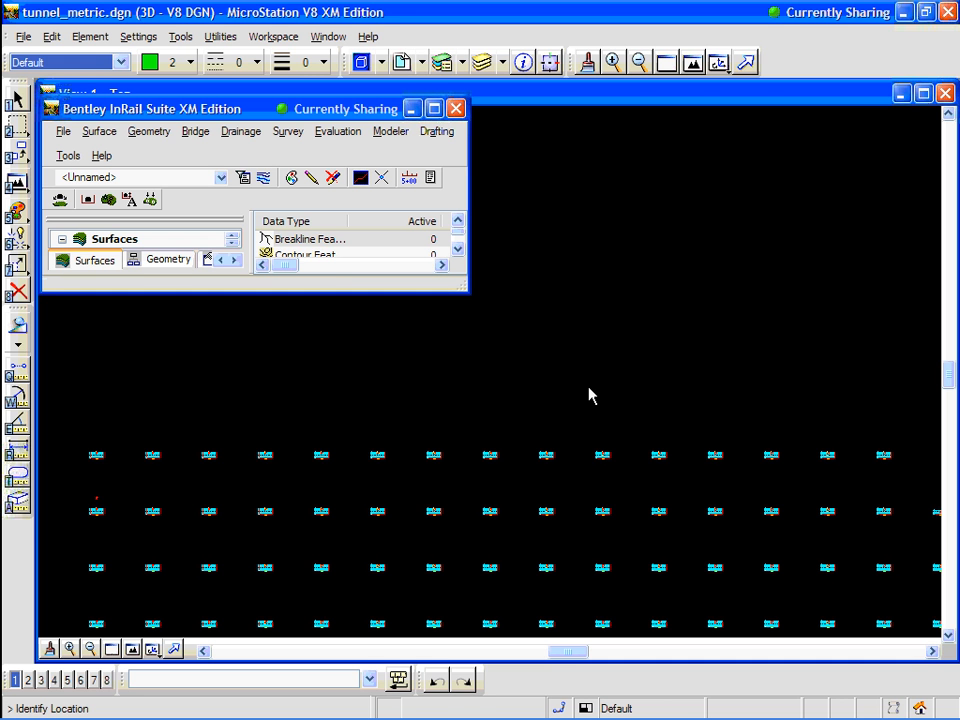
click(534, 298)
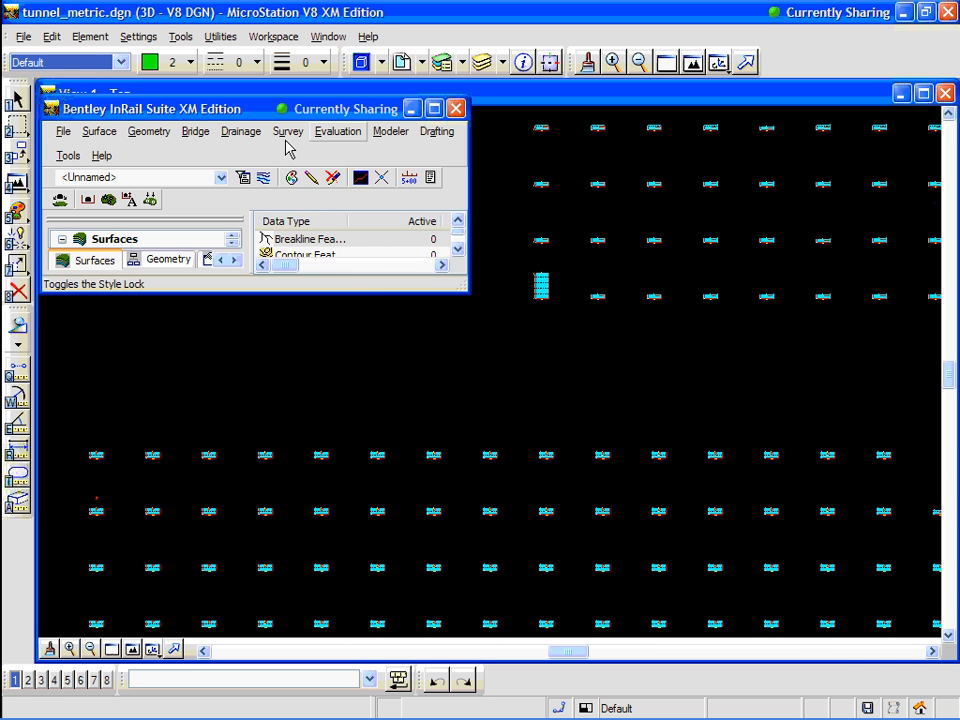
Step: Display section 21+783.50 of the baseline_1 set in the Cross Section Viewer
click(338, 131)
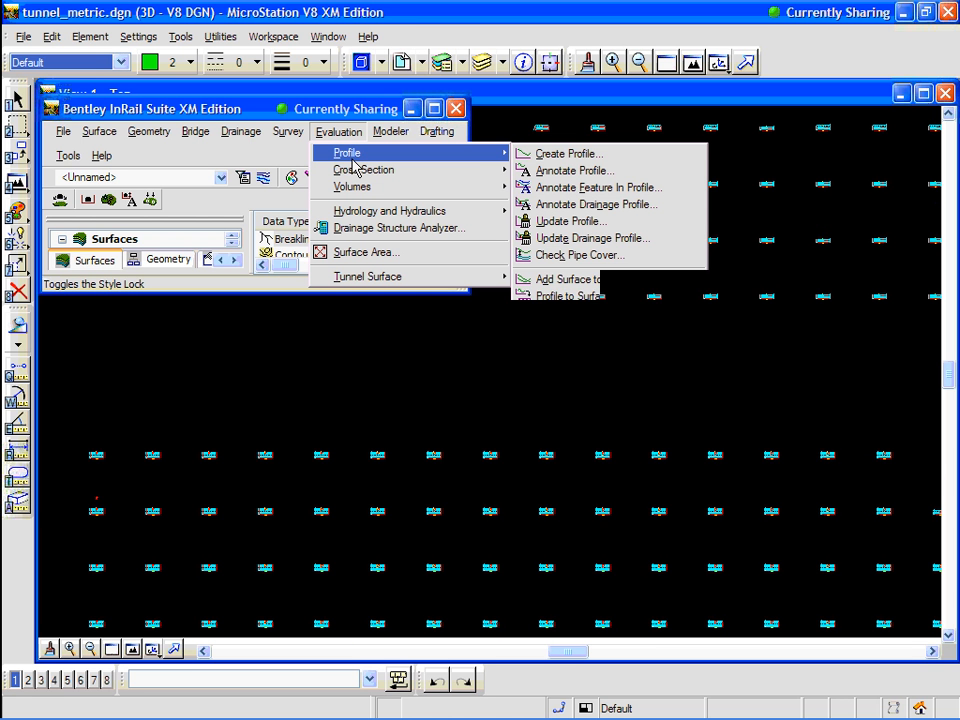
mouse_move(355, 170)
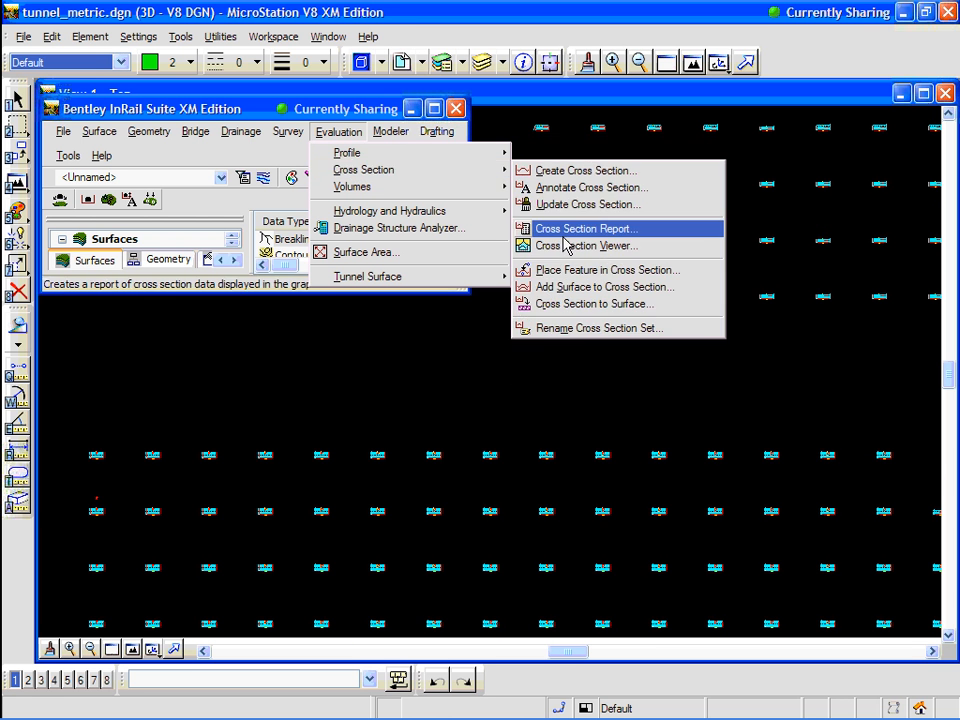
click(560, 229)
click(563, 243)
click(136, 65)
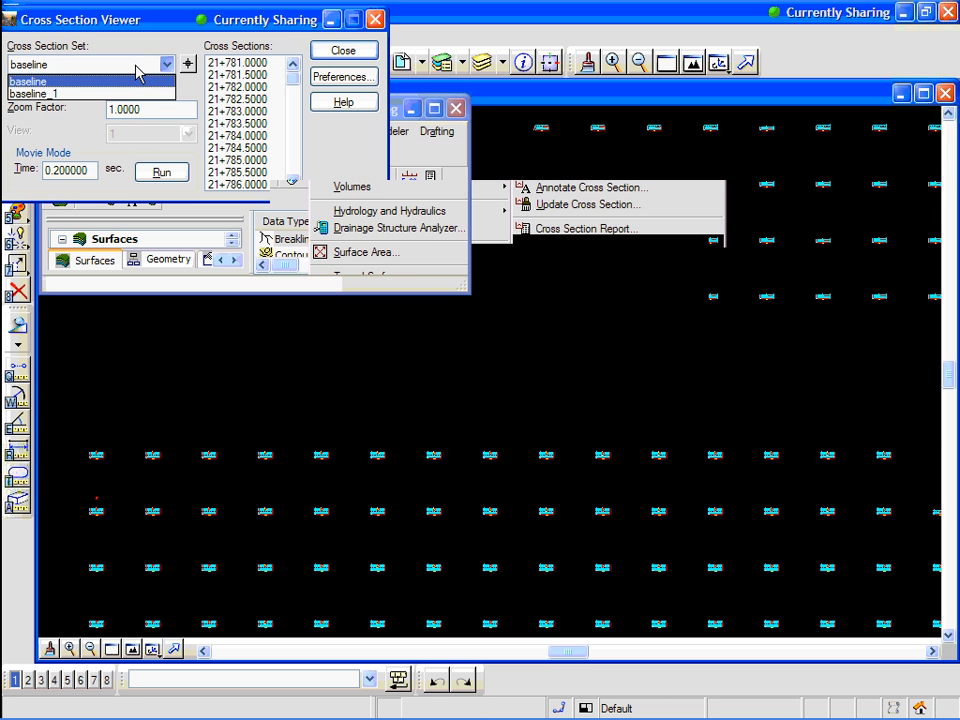
click(130, 93)
click(237, 123)
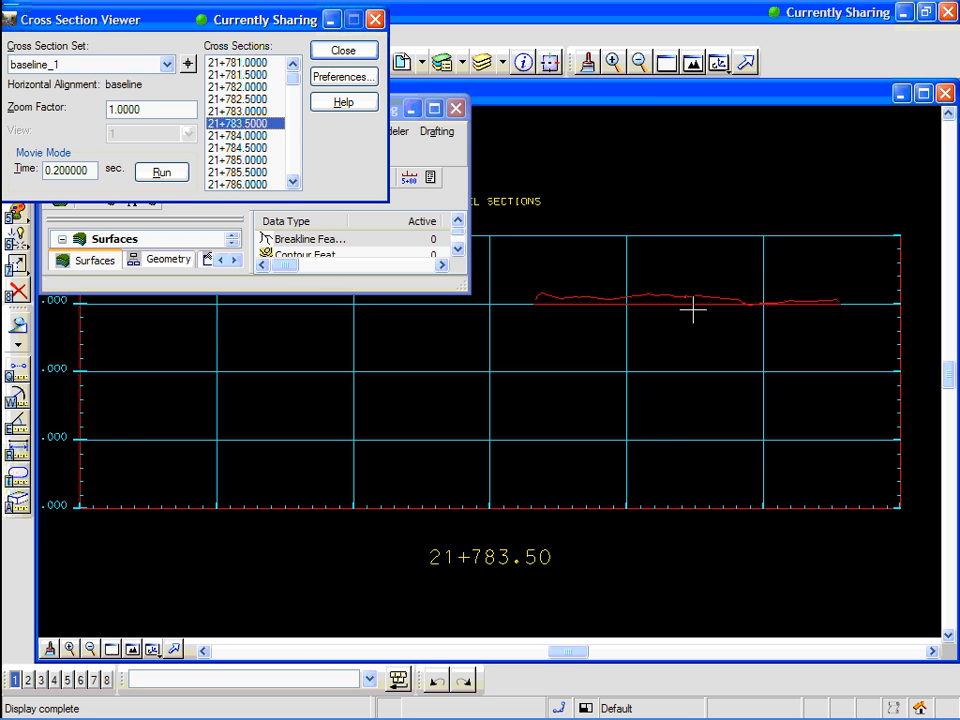
Step: Step through sections 21+784.00 to 21+786.00 of baseline_1, and play the set in movie mode at 0.2 seconds per section
click(219, 137)
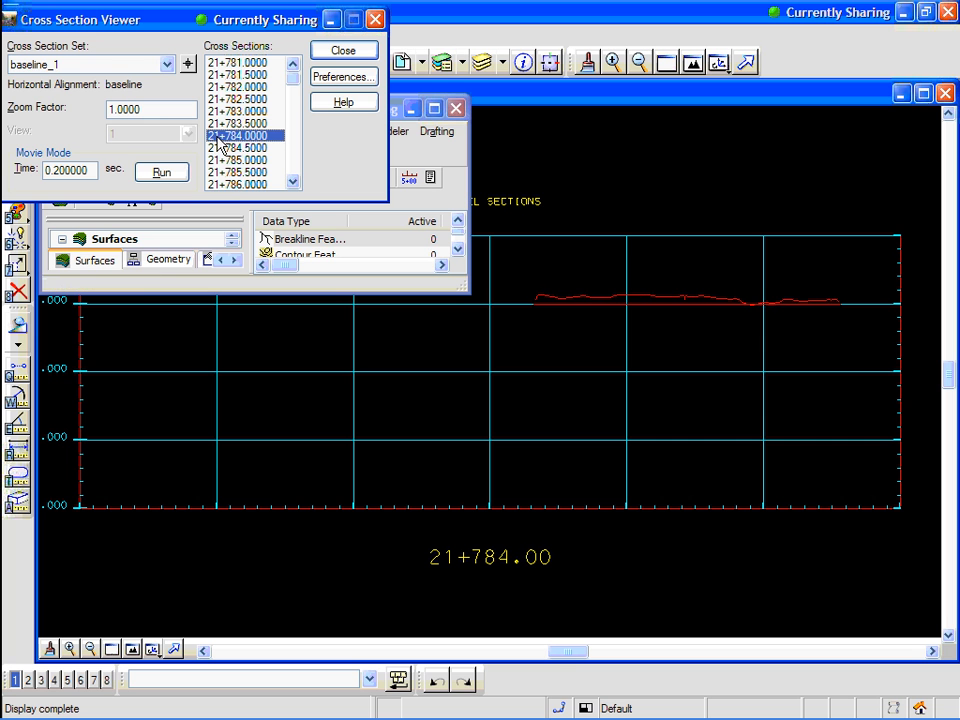
click(222, 148)
click(234, 184)
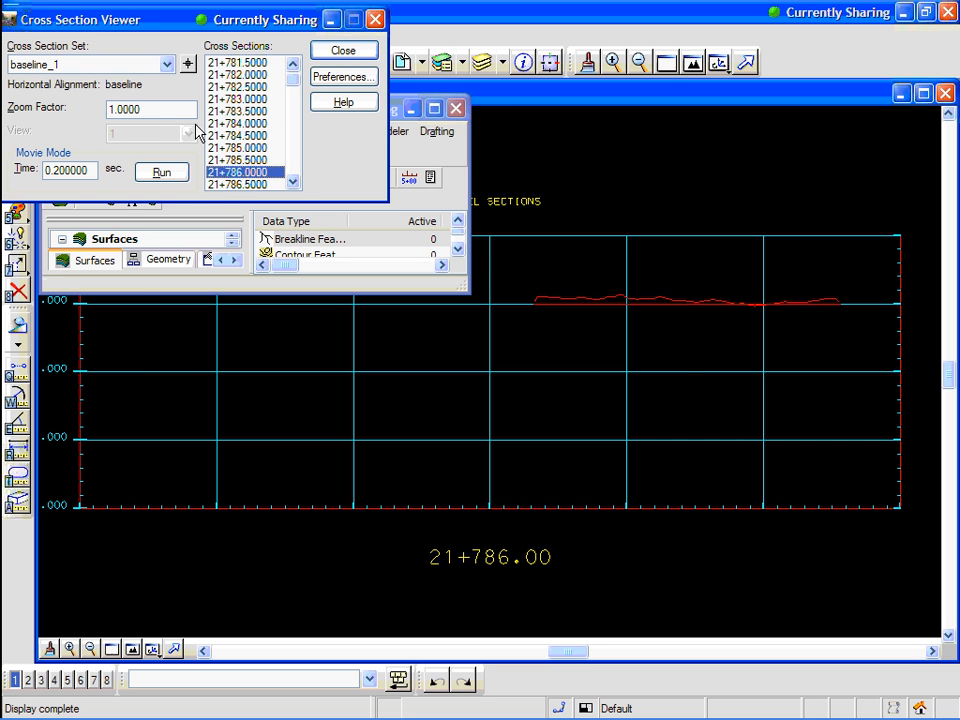
click(294, 65)
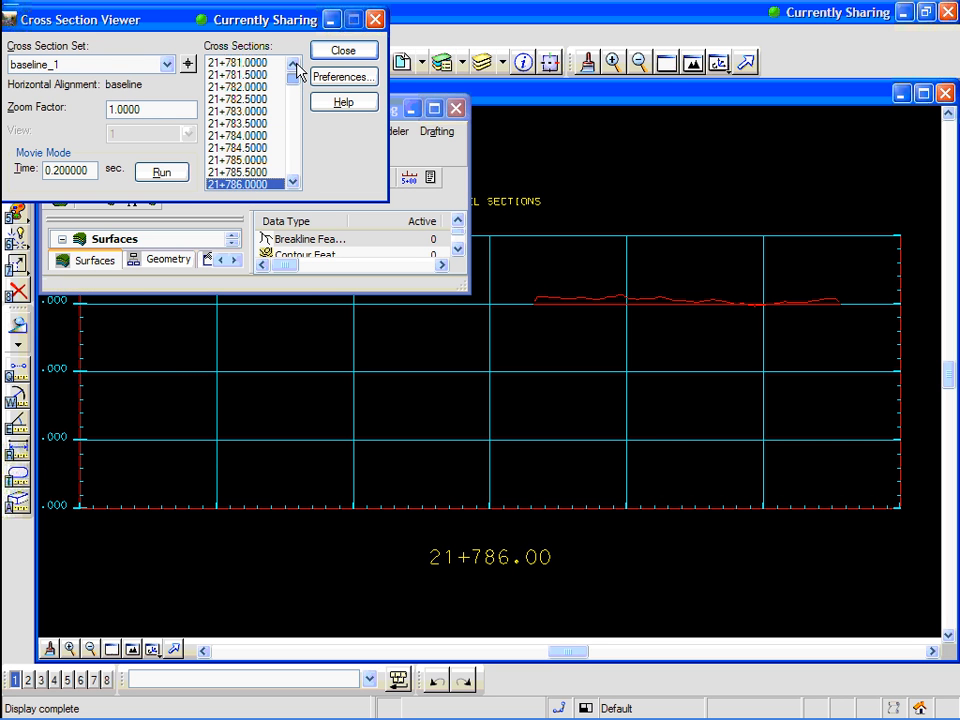
click(165, 173)
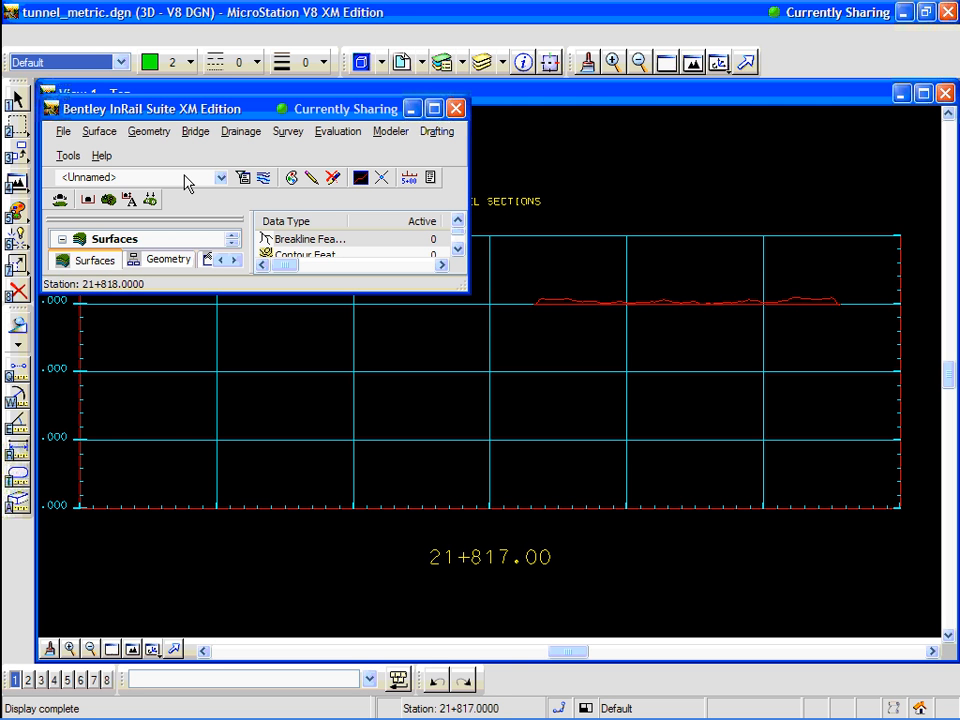
click(164, 175)
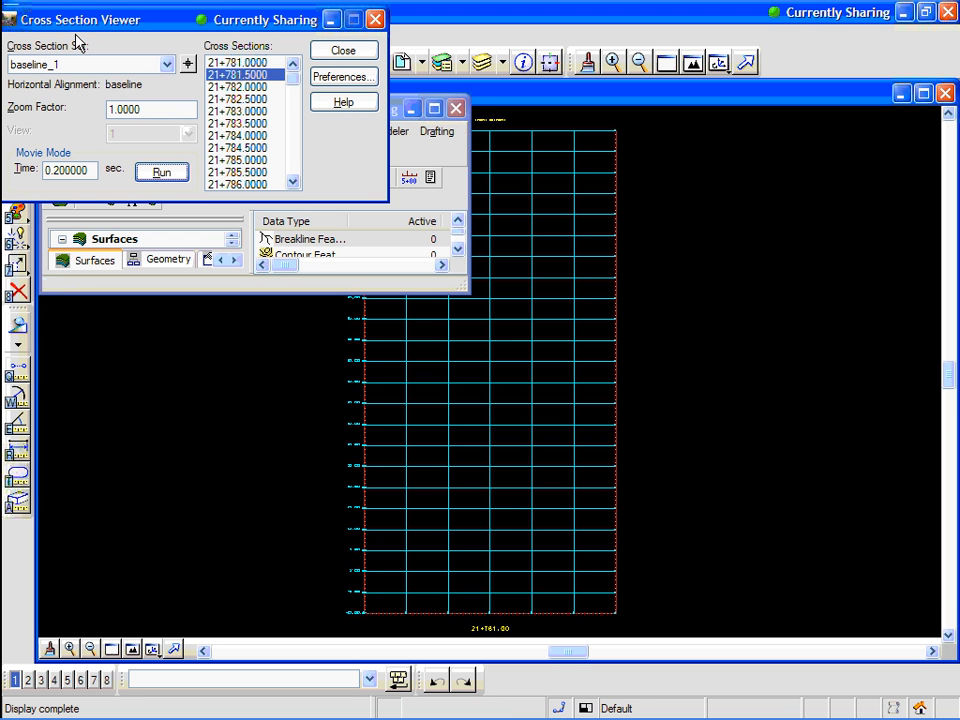
Step: Review individual difference-versus-zero sections from 21+782.50 onward, finish on 21+798.00, and close the Cross Section Viewer
click(252, 103)
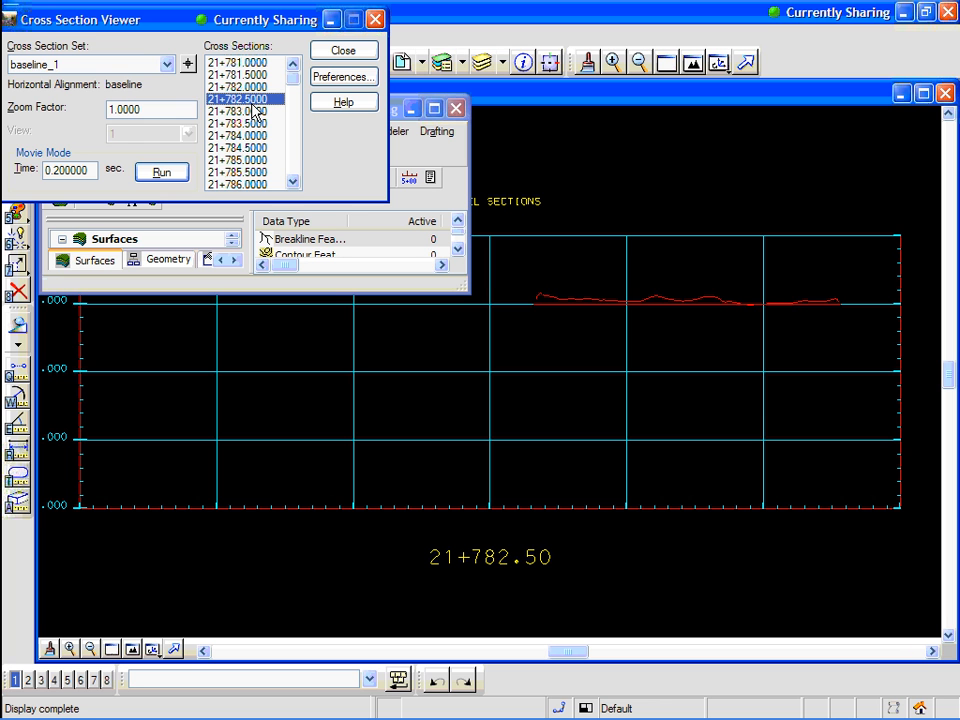
click(253, 123)
click(251, 148)
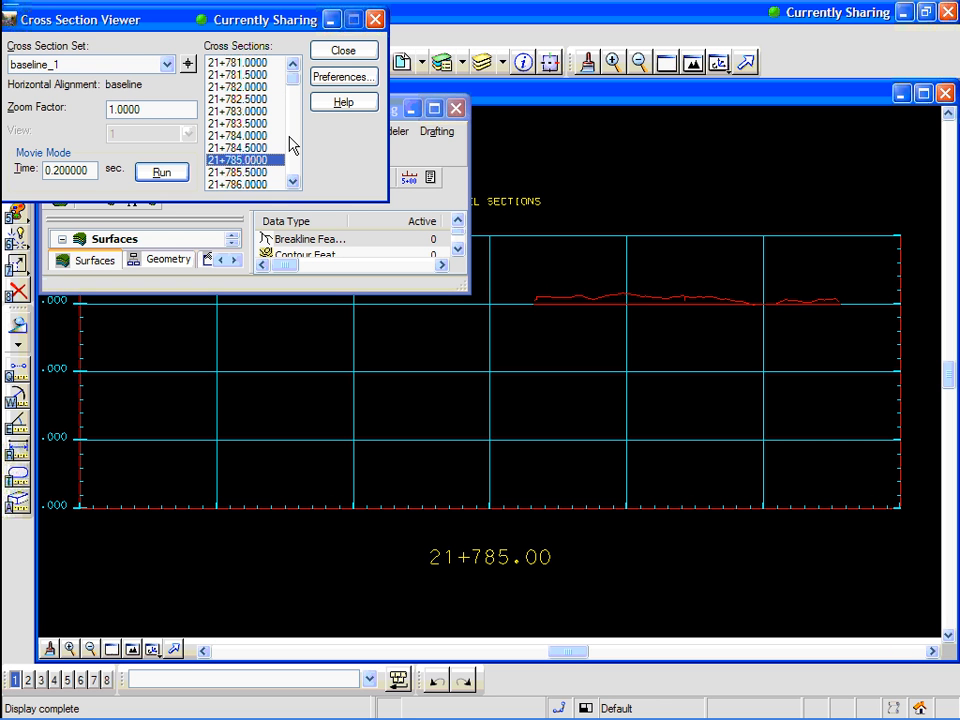
scroll(293, 146, down, 3)
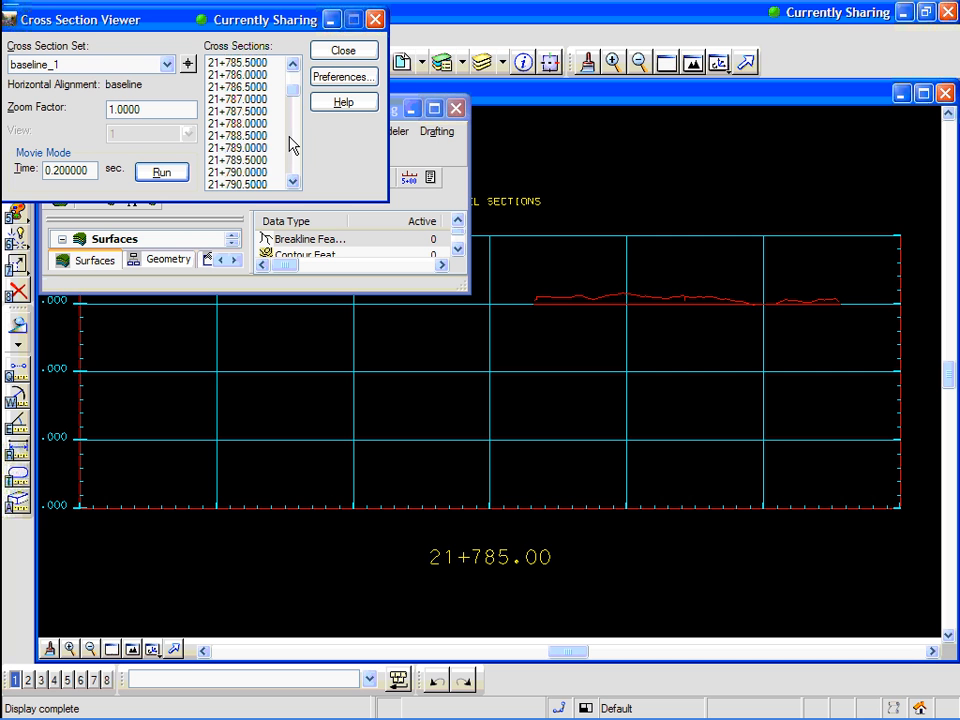
scroll(293, 138, down, 3)
click(250, 148)
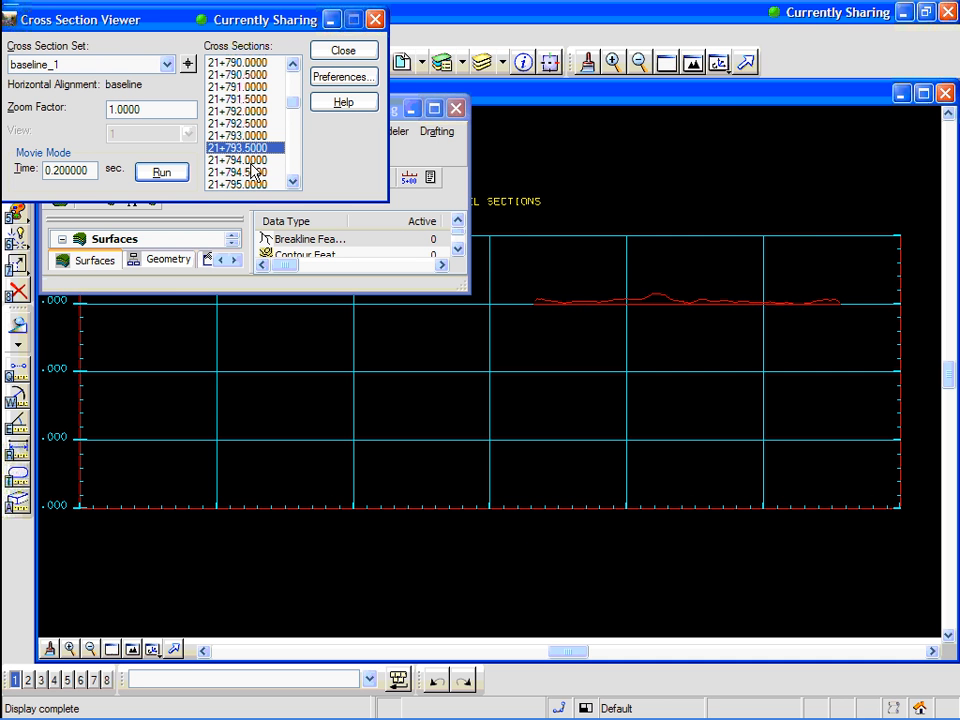
click(250, 160)
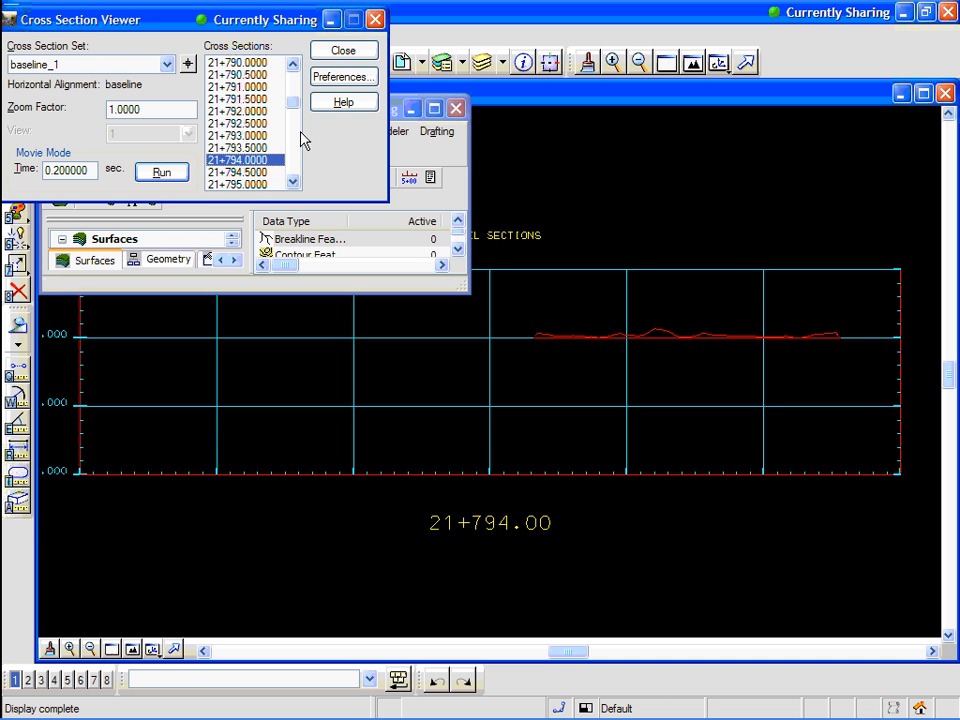
scroll(302, 140, down, 3)
click(268, 148)
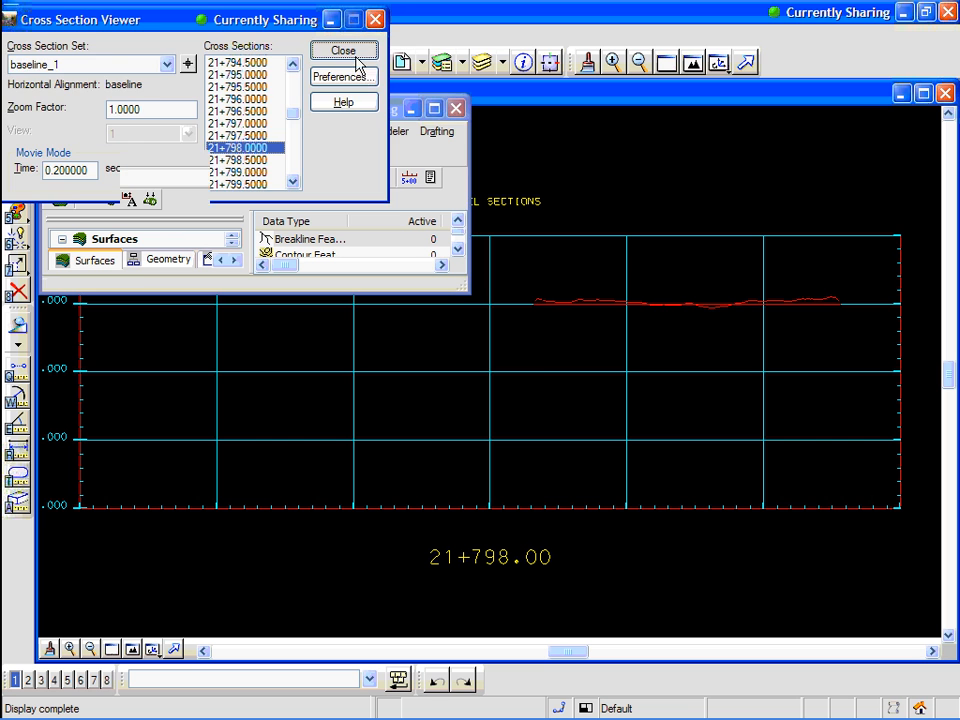
click(350, 52)
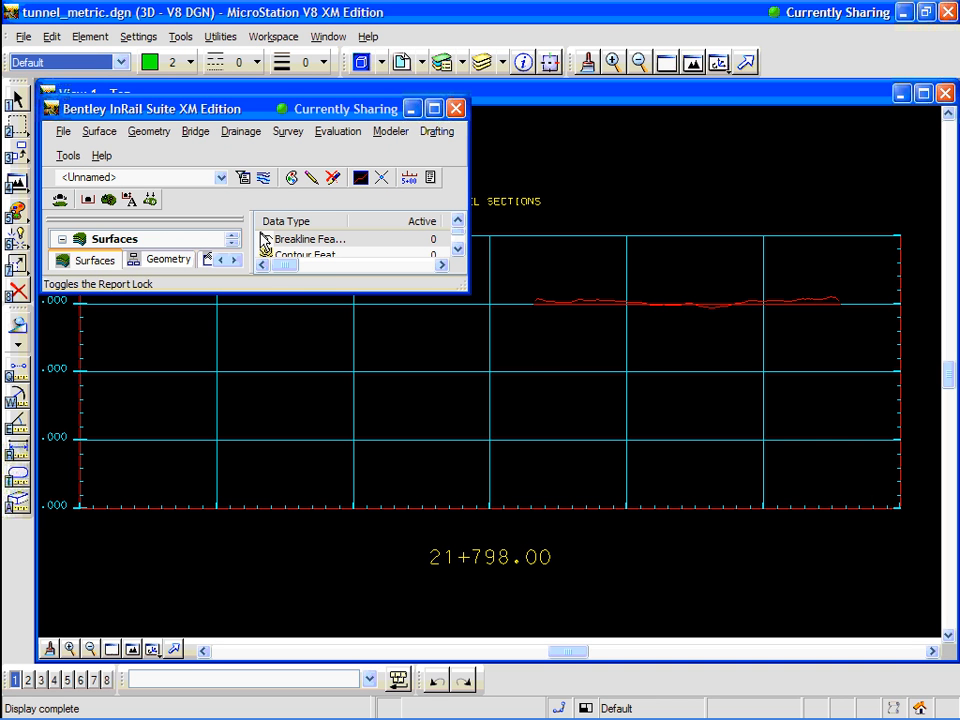
Step: Annotate the minimum and maximum values of the difference surface on the baseline_1 cross section set
click(129, 200)
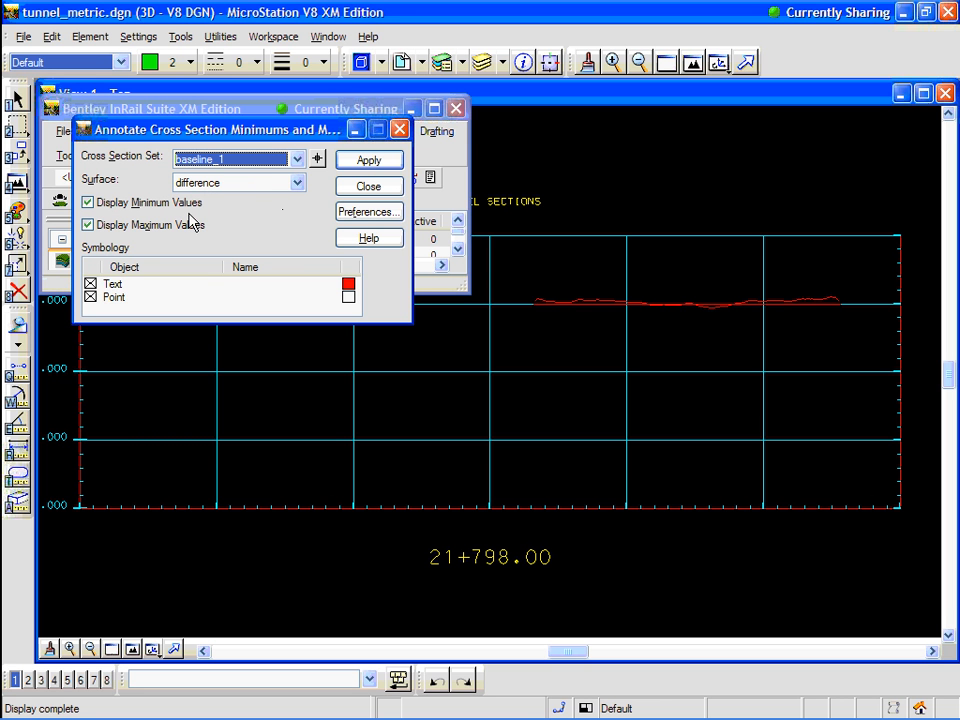
click(362, 161)
click(368, 186)
Step: Examine the minimum and maximum labels along the difference line in section 21+798.00, up close and across the whole line
click(111, 649)
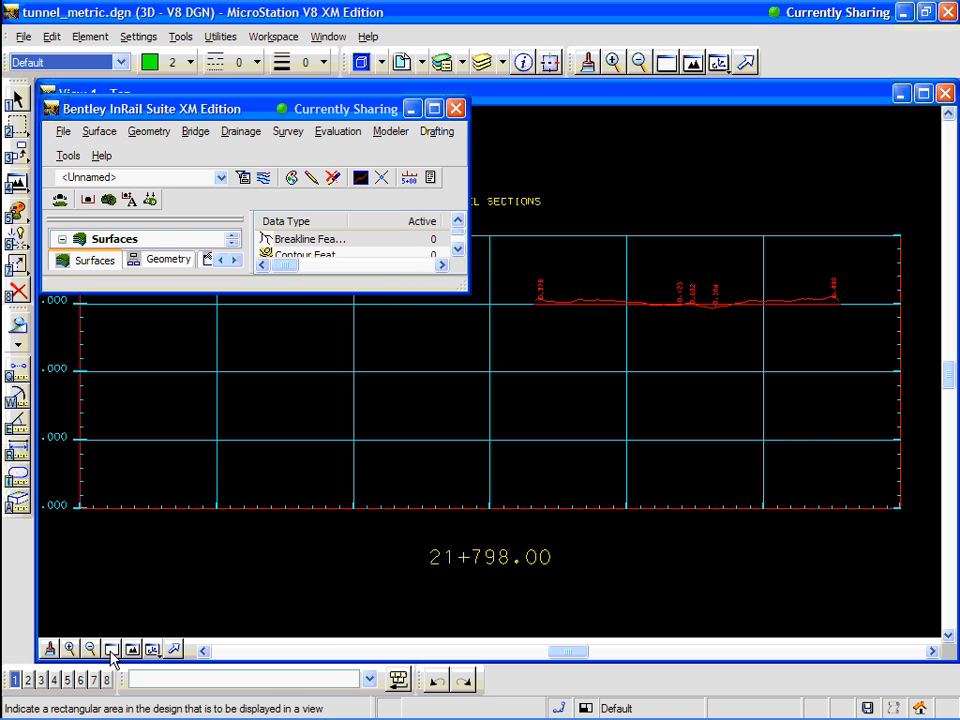
click(111, 650)
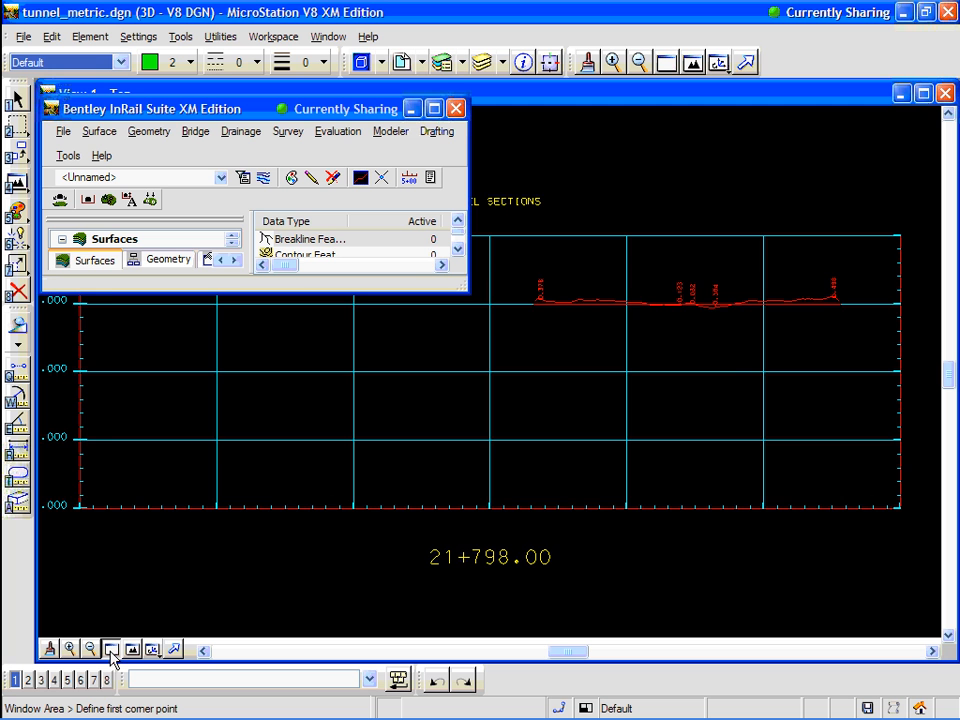
click(500, 320)
click(776, 253)
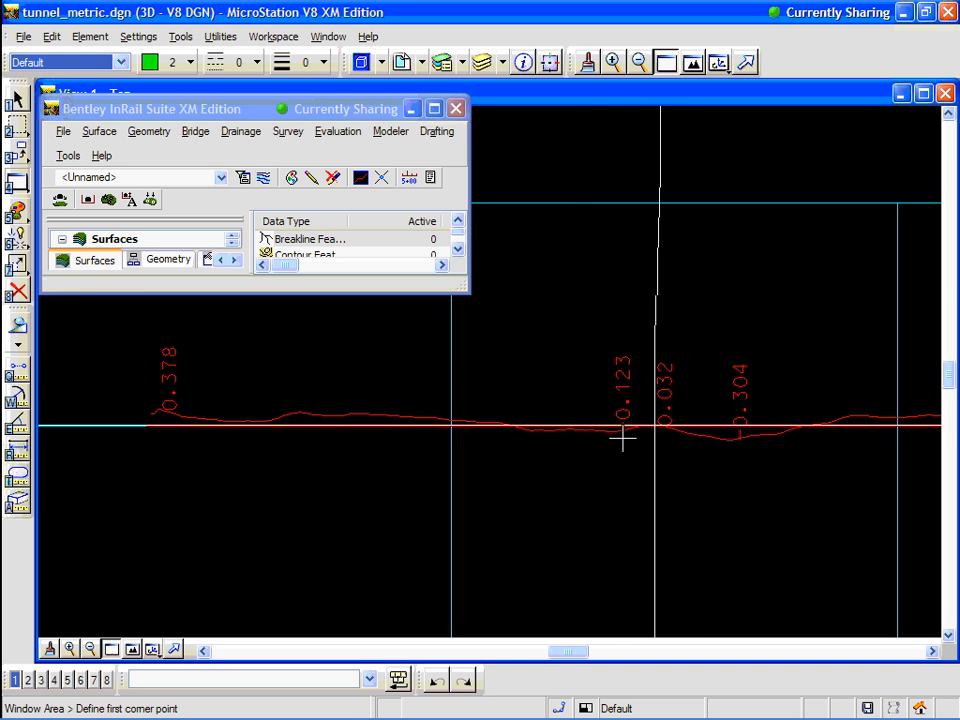
scroll(622, 438, up, 3)
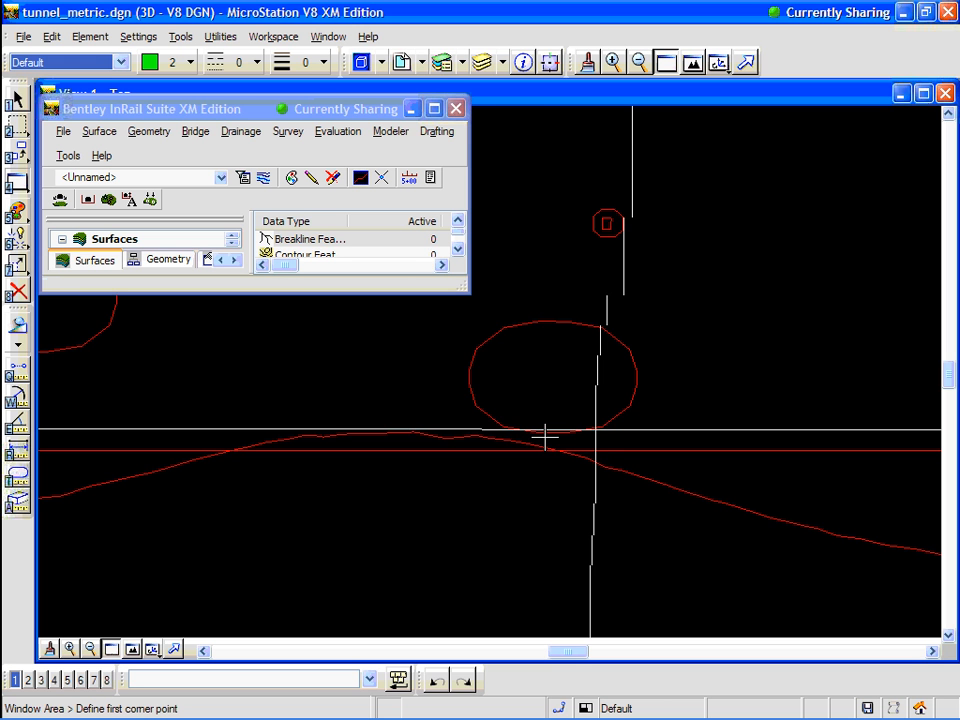
click(90, 649)
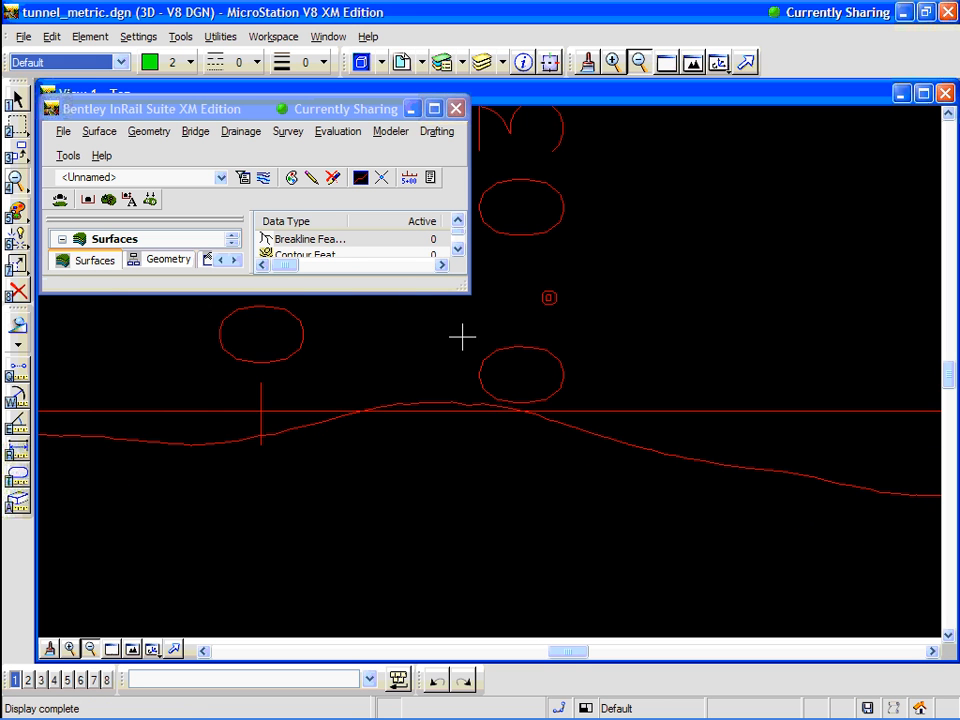
click(512, 288)
click(366, 423)
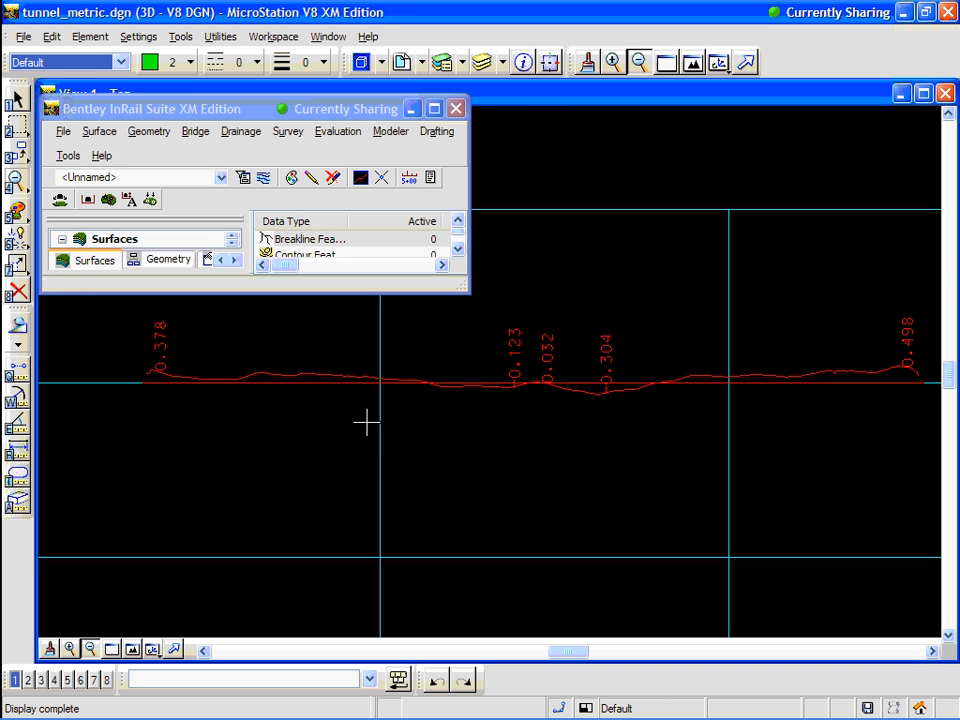
click(477, 376)
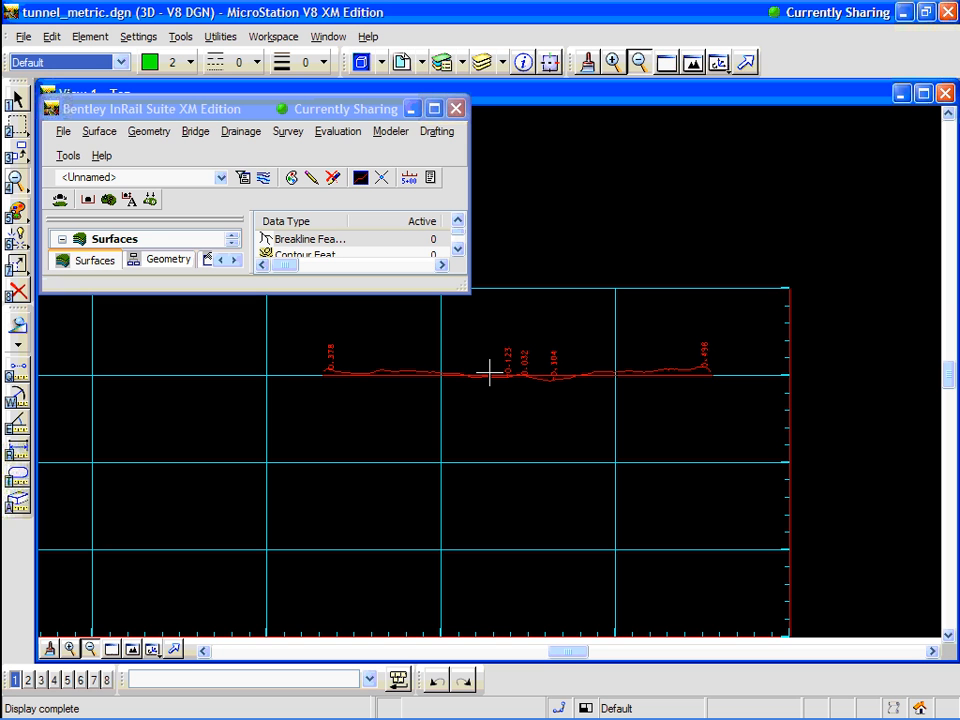